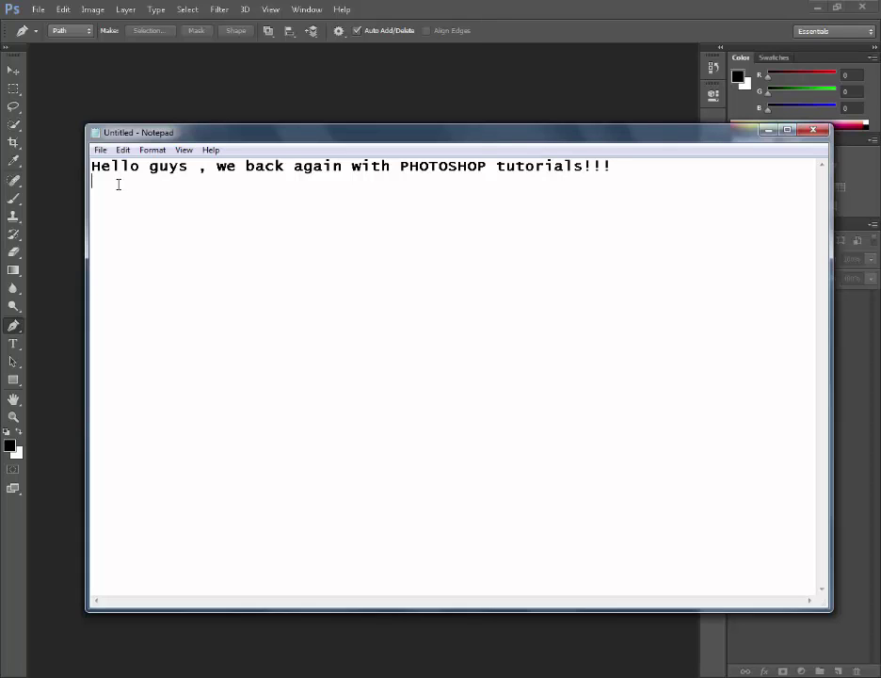
Write the note "- Today we going to make a simple wallpaper for Zlatan Ibrahimovic" and the line "Watch me...../" below the greeting
{"action": "type", "text": "Toda"}
{"action": "type", "text": "y we going to mak"}
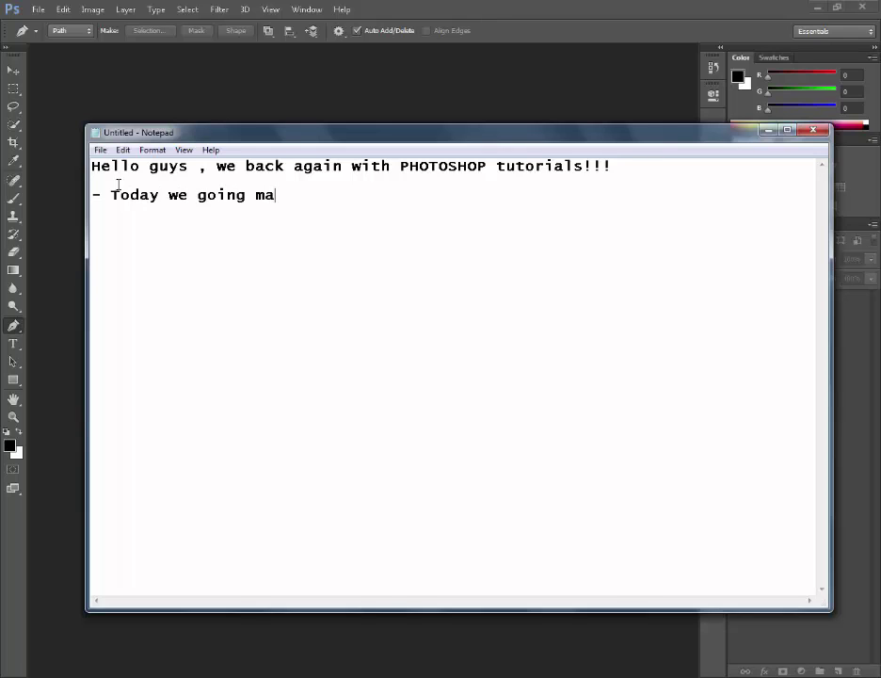
{"action": "type", "text": "e a simple wallpaper for"}
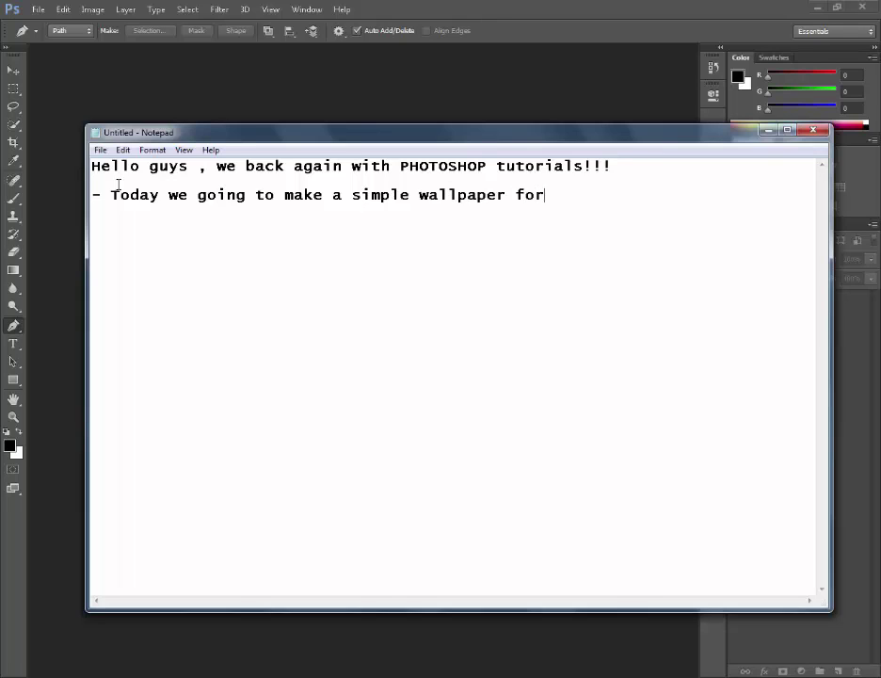
{"action": "type", "text": " Zlatan Ibra"}
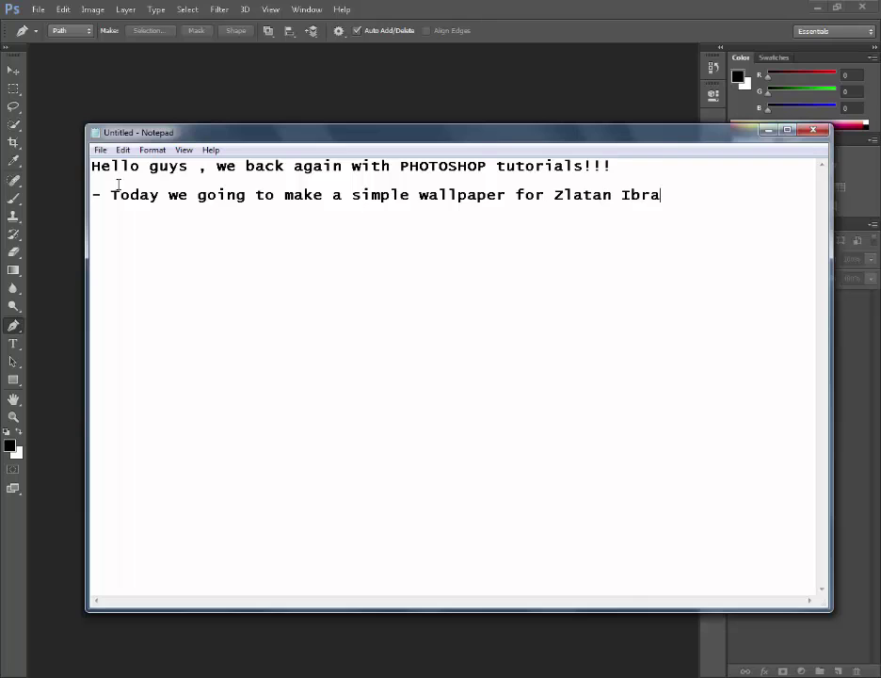
{"action": "type", "text": "himovc"}
{"action": "type", "text": "atch"}
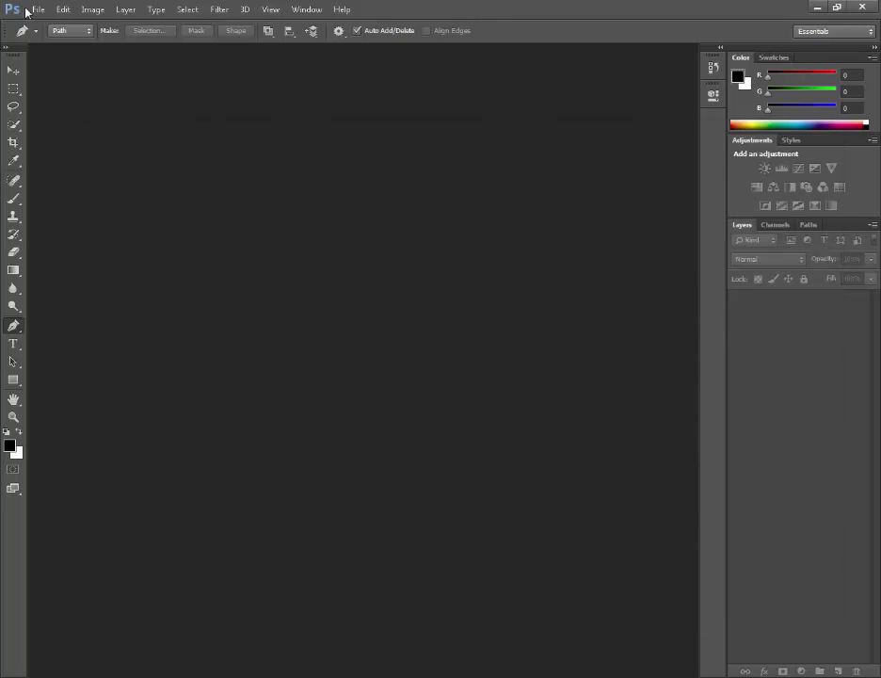
Open the new-document settings in Photoshop, add "Dimensions : 1280x750" to the Notepad note, and move the note off the settings
{"action": "left_click", "coordinate": [38, 10]}
{"action": "left_click", "coordinate": [43, 24]}
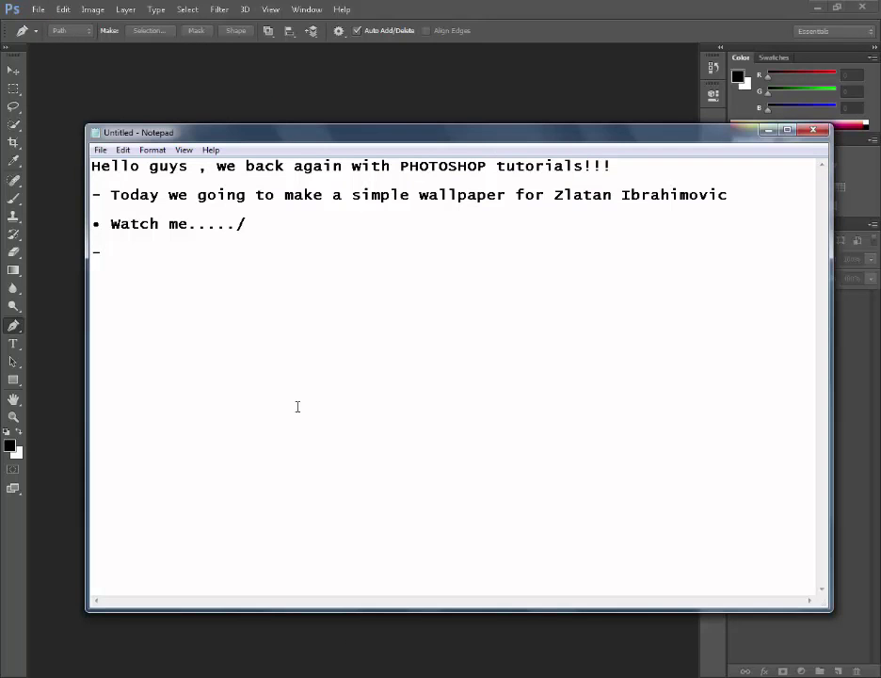
{"action": "type", "text": "Dimensions : 1280"}
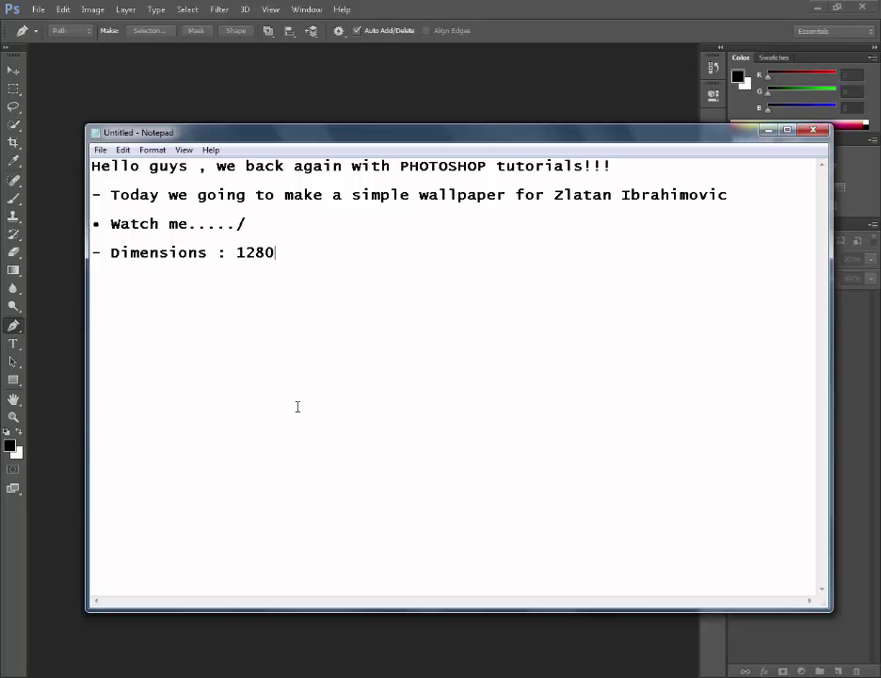
{"action": "type", "text": "x750"}
{"action": "left_click_drag", "start_coordinate": [415, 134], "coordinate": [454, 233]}
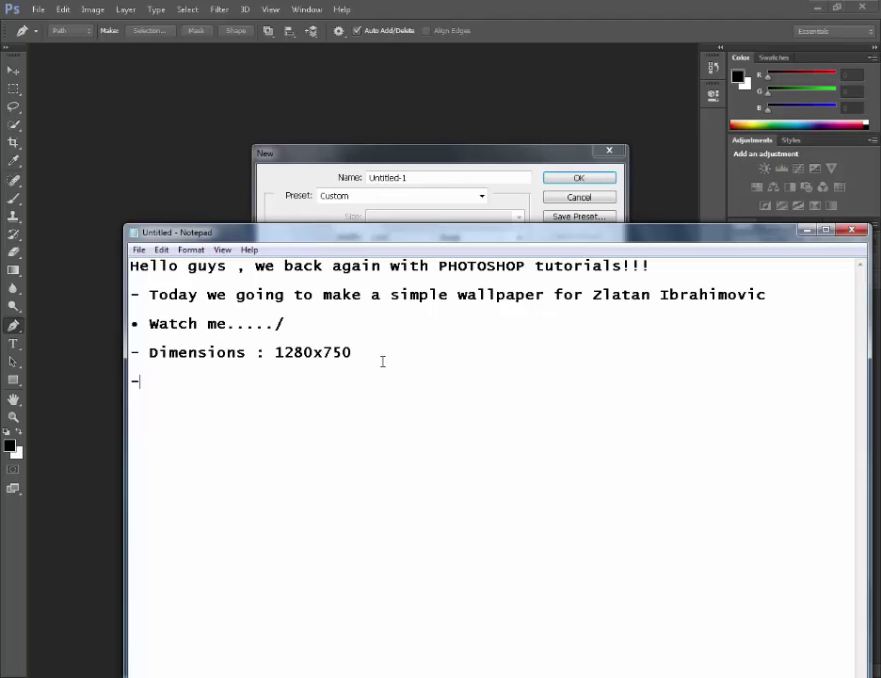
Create a 1280 x 750 pixel RGB document at 72 pixels/inch with a white background
{"action": "left_click", "coordinate": [316, 156]}
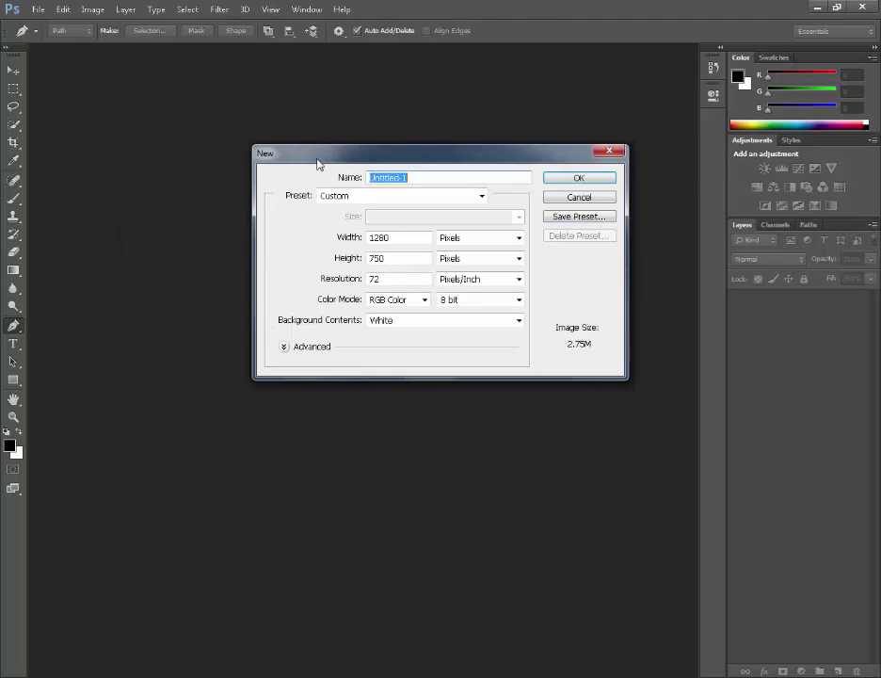
{"action": "left_click", "coordinate": [411, 234]}
{"action": "left_click", "coordinate": [592, 177]}
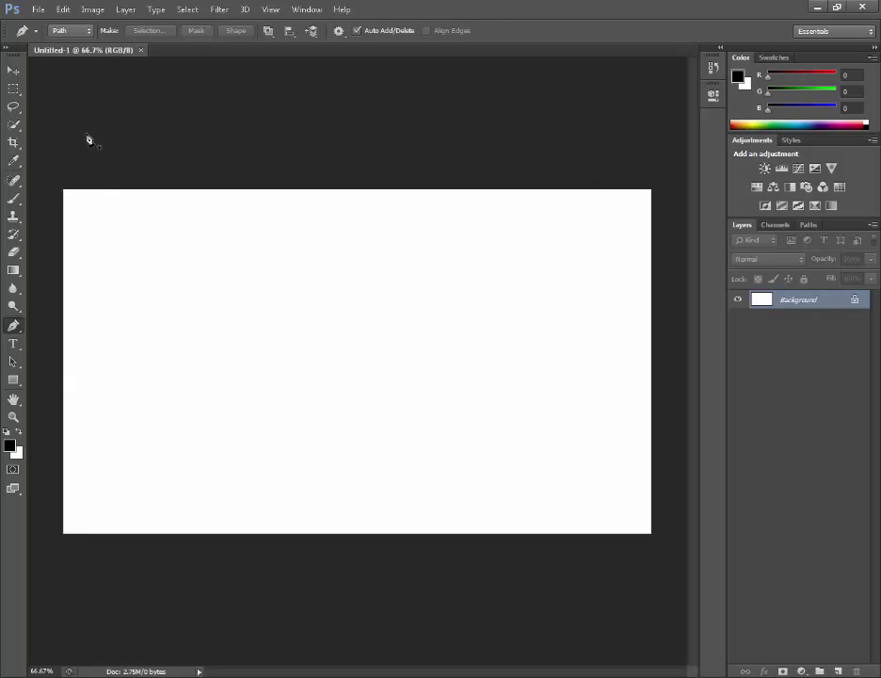
Place the Bankoboev.Ru_old_trafford stadium image from the desktop folder ZLATANIBRAHIMOVICWALLPAPER into the document
{"action": "left_click", "coordinate": [36, 9]}
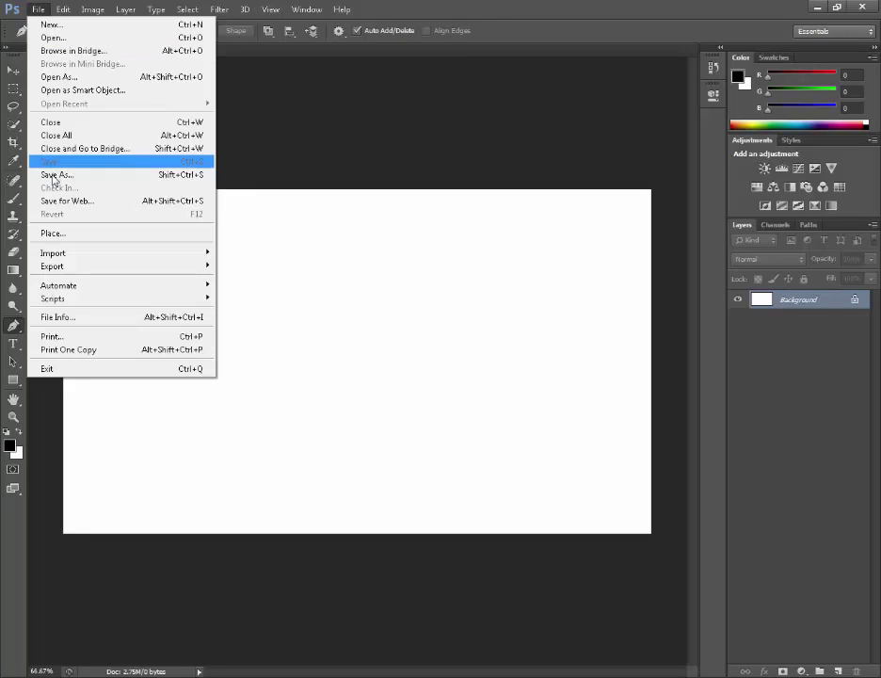
{"action": "left_click", "coordinate": [57, 233]}
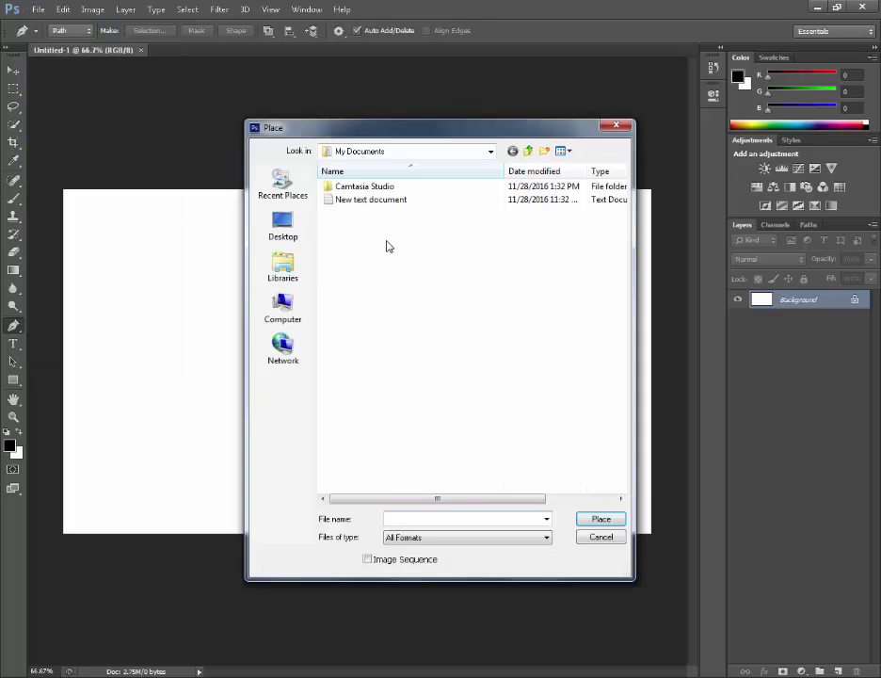
{"action": "left_click", "coordinate": [282, 228]}
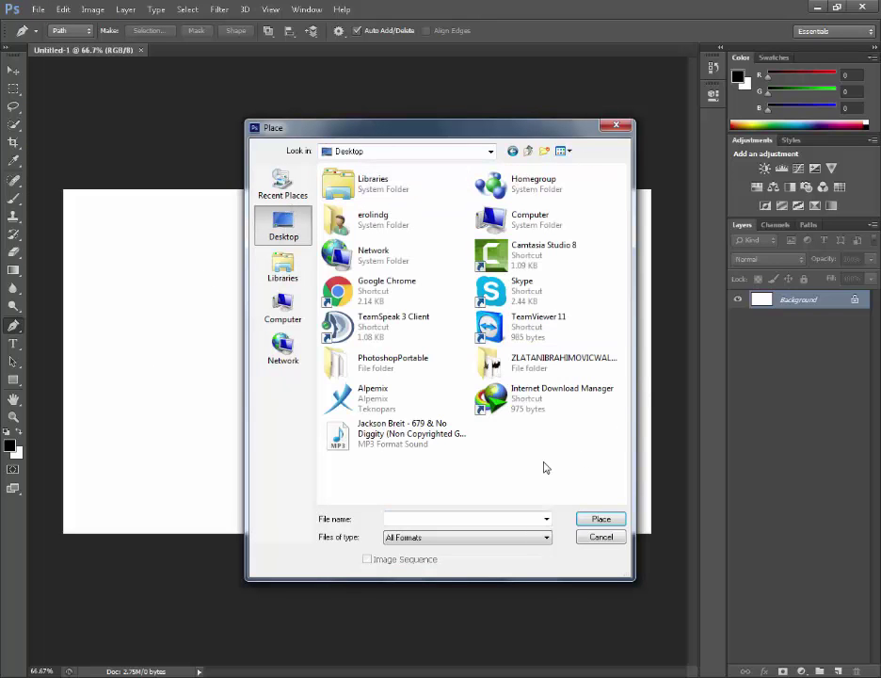
{"action": "double_click", "coordinate": [546, 366]}
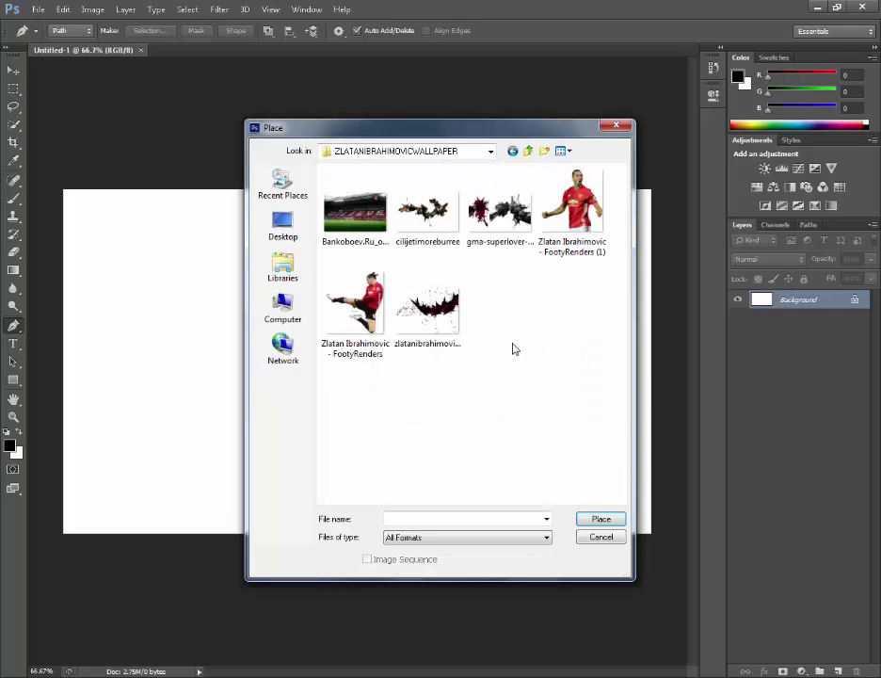
{"action": "double_click", "coordinate": [351, 224]}
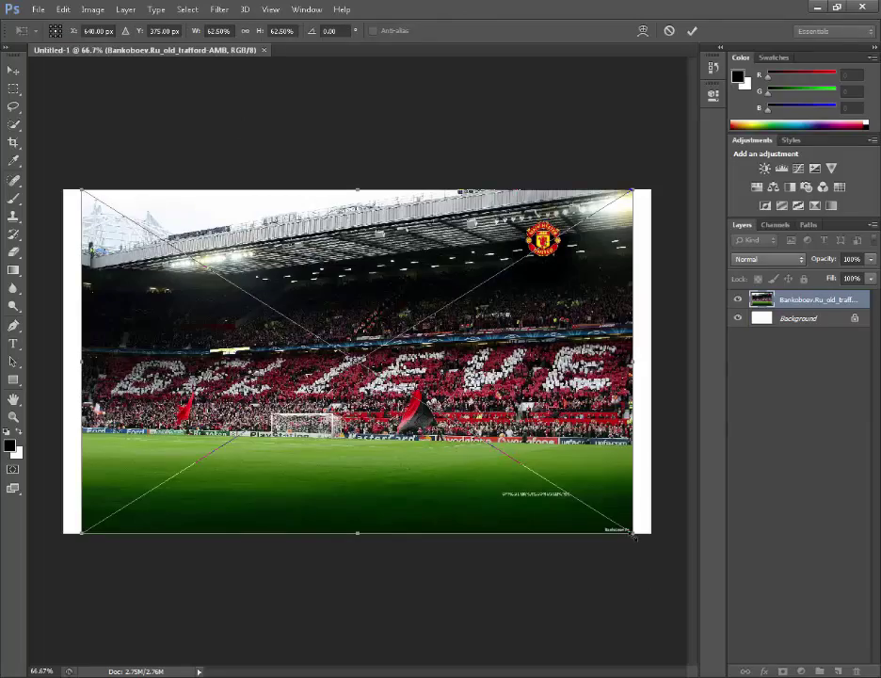
Enlarge the stadium image to about 82% so it covers the whole canvas, and commit the placement
{"action": "left_click_drag", "start_coordinate": [633, 535], "coordinate": [686, 579]}
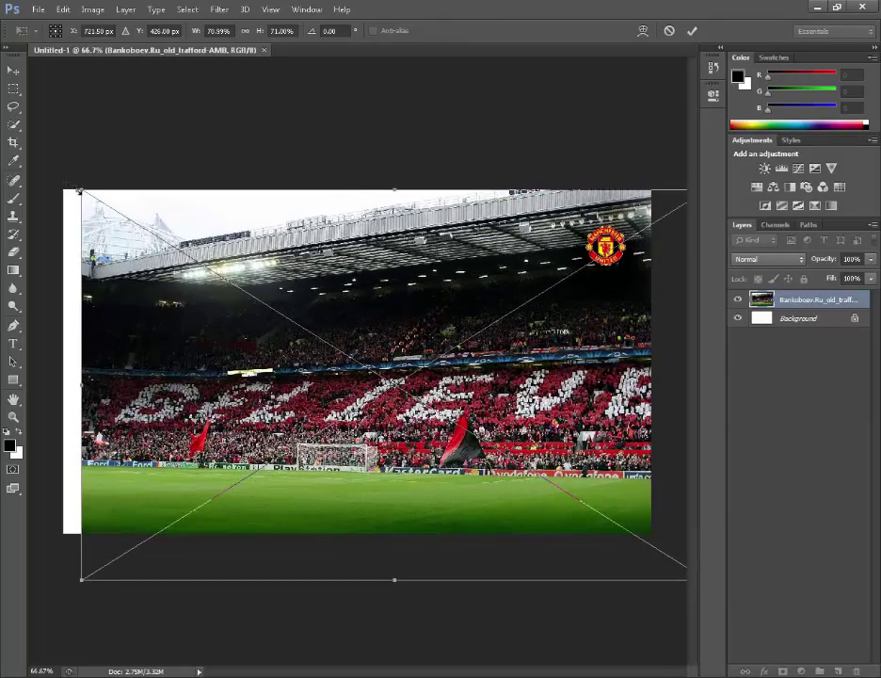
{"action": "left_click_drag", "start_coordinate": [80, 191], "coordinate": [27, 152]}
{"action": "left_click_drag", "start_coordinate": [320, 292], "coordinate": [293, 270]}
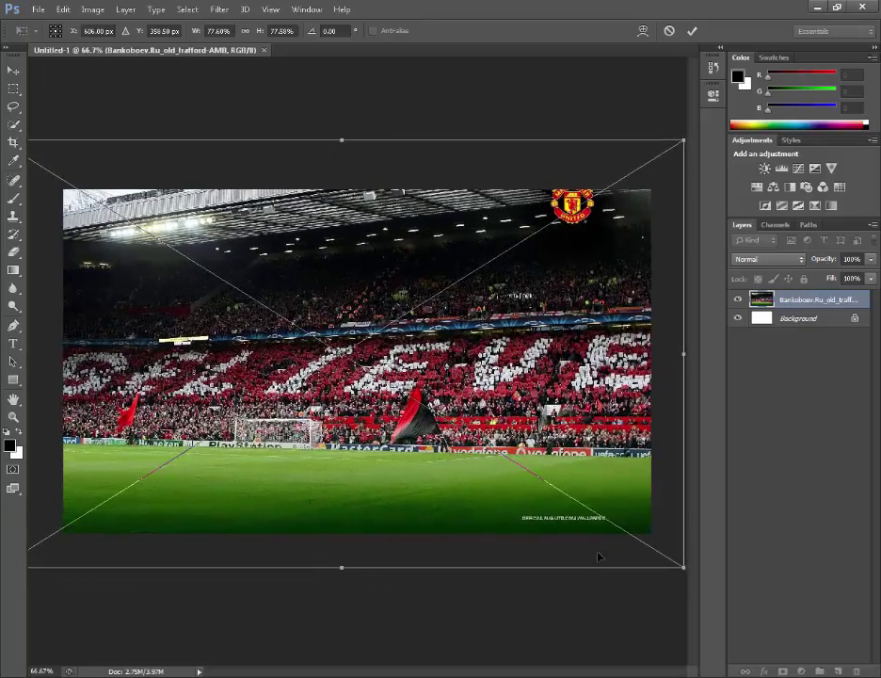
{"action": "left_click_drag", "start_coordinate": [683, 565], "coordinate": [720, 570]}
{"action": "left_click", "coordinate": [691, 30]}
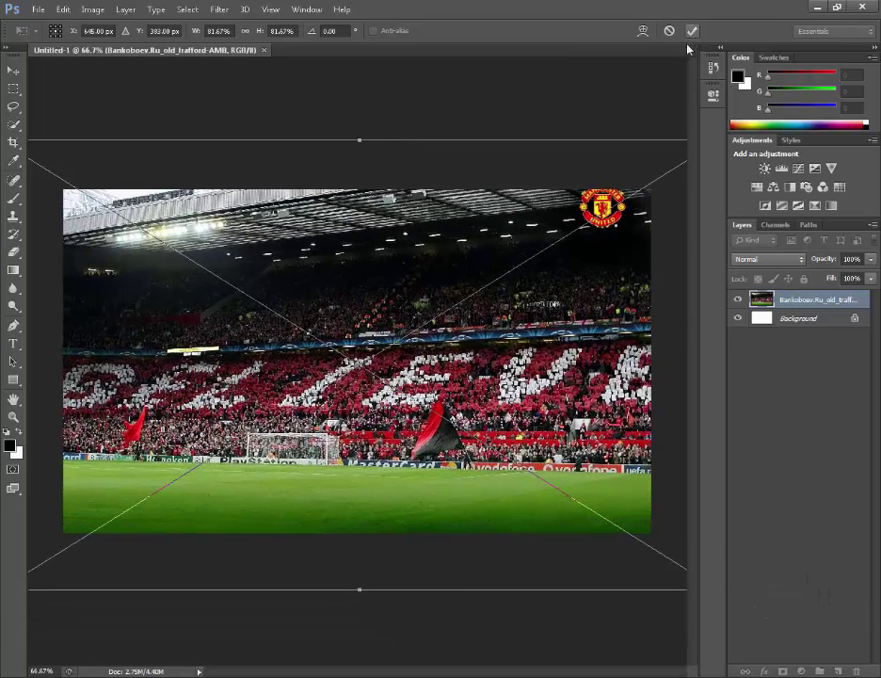
{"action": "key", "text": "p"}
Move the stadium image slightly down so the whole Manchester United badge lies within the canvas
{"action": "right_click", "coordinate": [477, 186]}
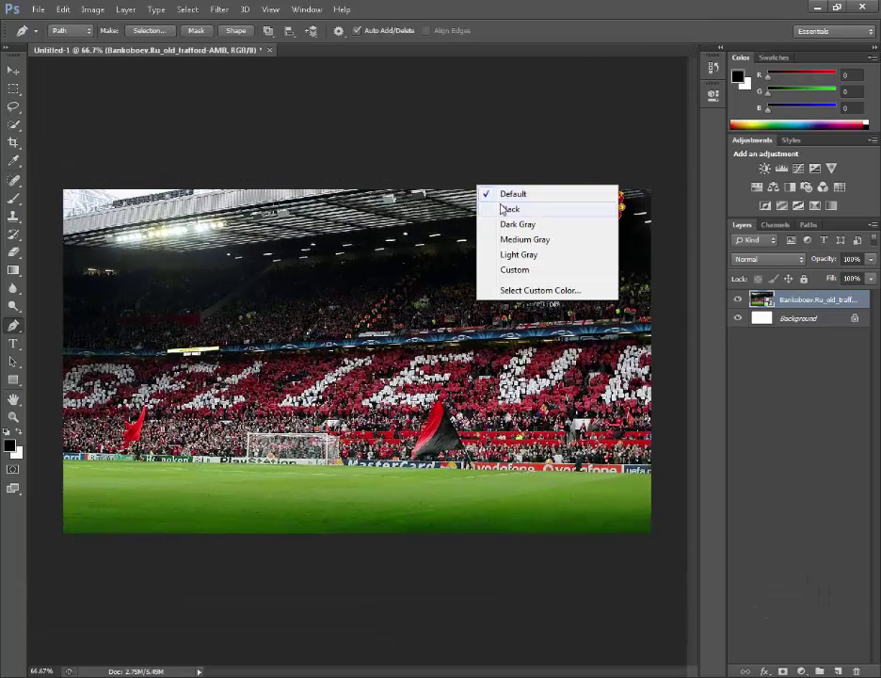
{"action": "left_click", "coordinate": [13, 71]}
{"action": "left_click_drag", "start_coordinate": [542, 328], "coordinate": [543, 342]}
Delete the stray path beside the club badge
{"action": "left_click", "coordinate": [16, 310]}
{"action": "left_click", "coordinate": [15, 324]}
{"action": "right_click", "coordinate": [457, 264]}
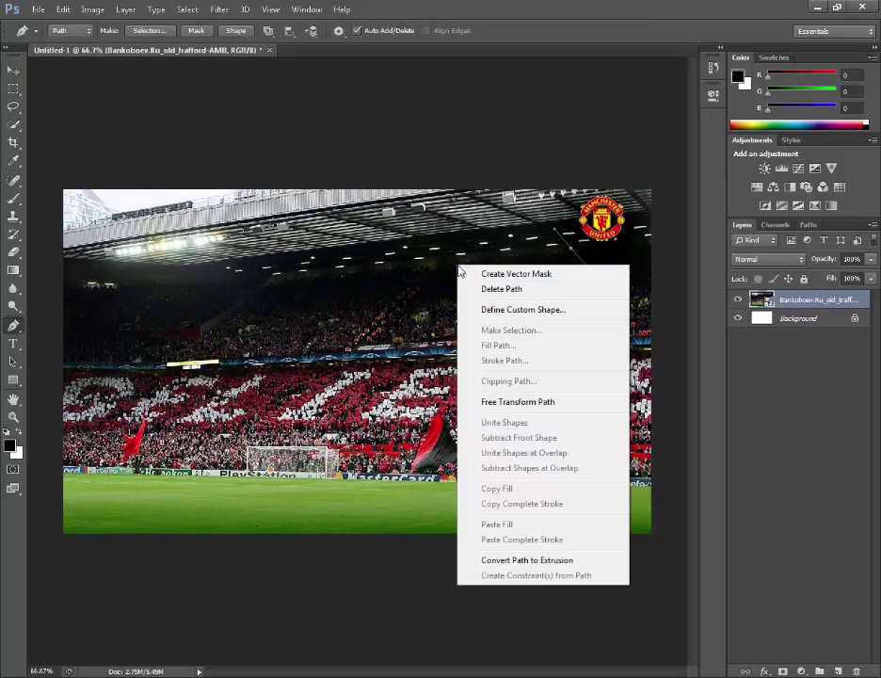
{"action": "left_click", "coordinate": [478, 293]}
{"action": "left_click", "coordinate": [11, 72]}
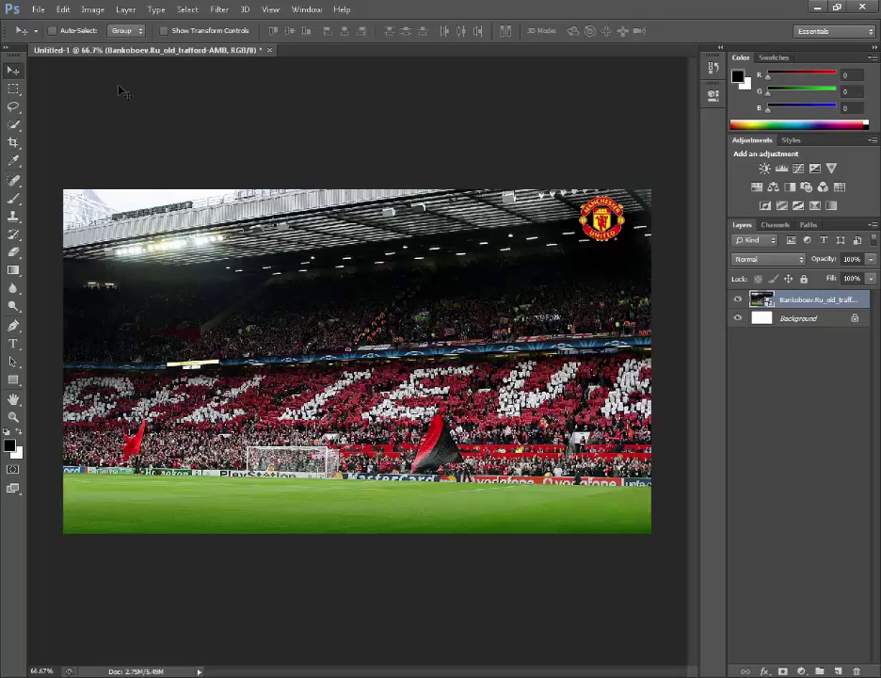
Place the "Zlatan Ibrahimovic - FootyRenders" image of the kicking player above the stadium layer
{"action": "left_click", "coordinate": [14, 324]}
{"action": "left_click", "coordinate": [38, 10]}
{"action": "left_click", "coordinate": [57, 232]}
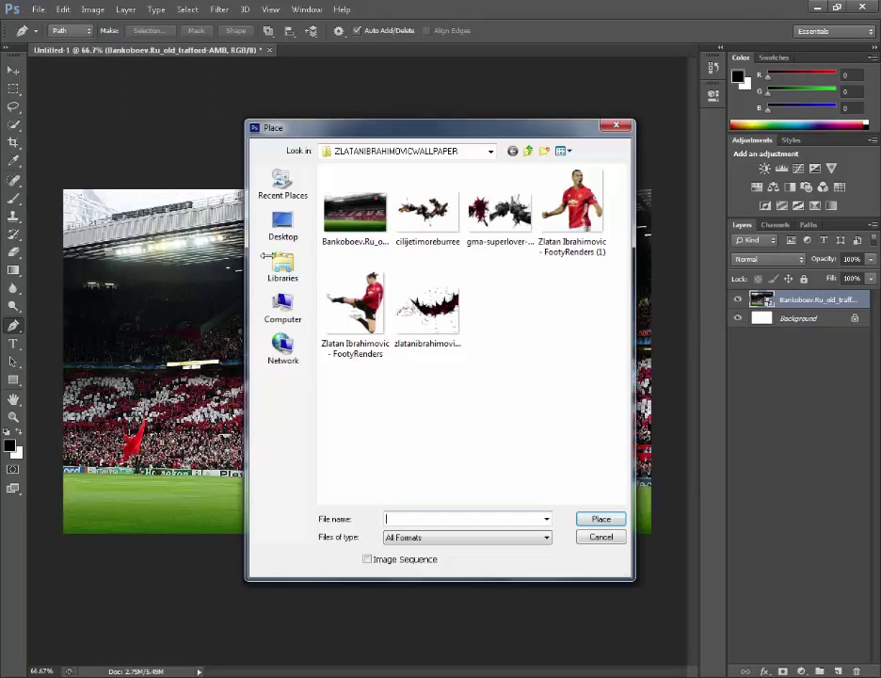
{"action": "double_click", "coordinate": [355, 303]}
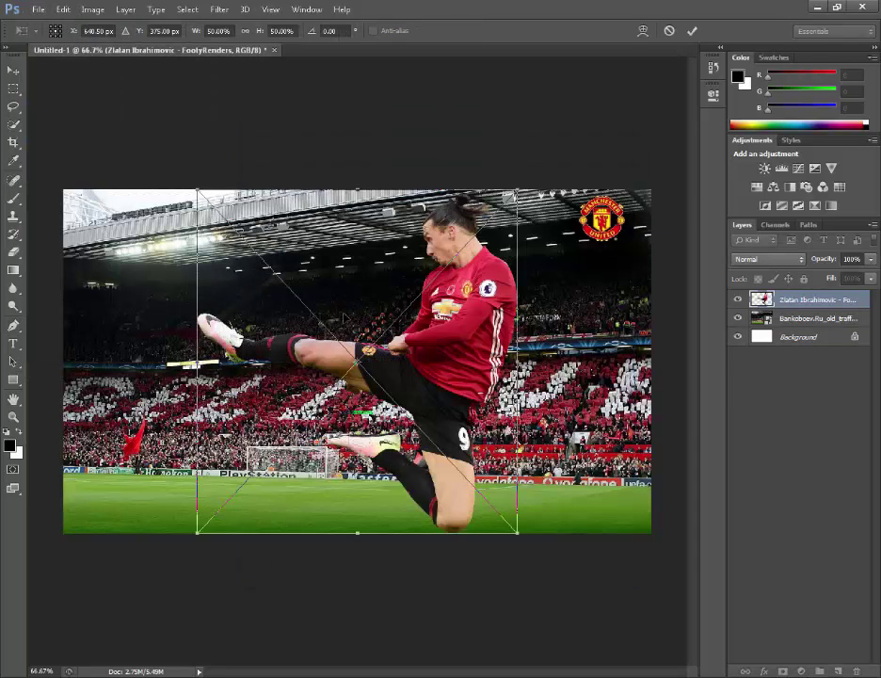
Scale the kicking player to about 32%, position him near the canvas centre above the pitch, and commit the placement
{"action": "left_click_drag", "start_coordinate": [518, 534], "coordinate": [405, 413]}
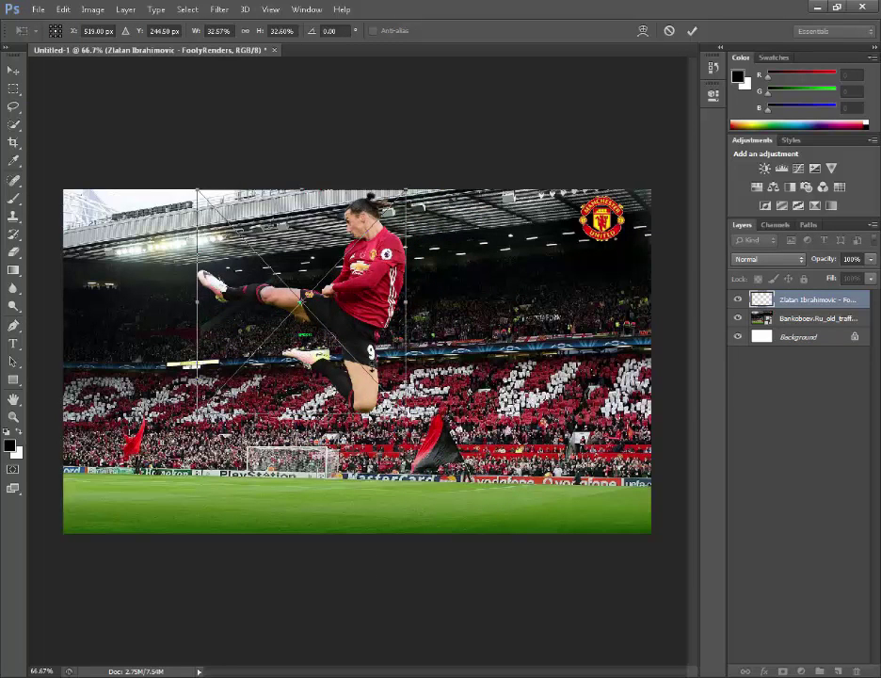
{"action": "left_click_drag", "start_coordinate": [367, 337], "coordinate": [387, 400]}
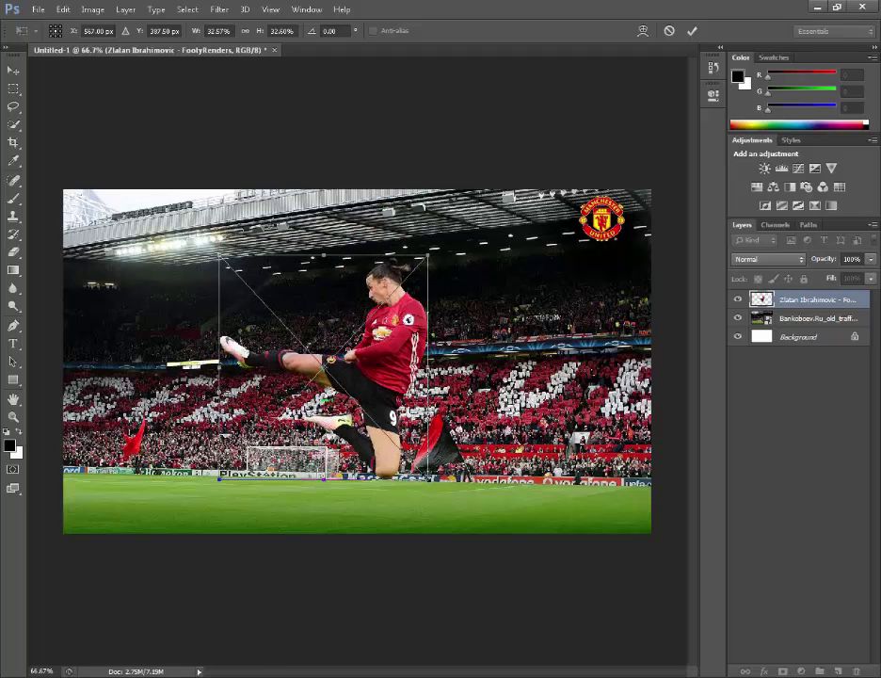
{"action": "left_click_drag", "start_coordinate": [427, 479], "coordinate": [423, 473]}
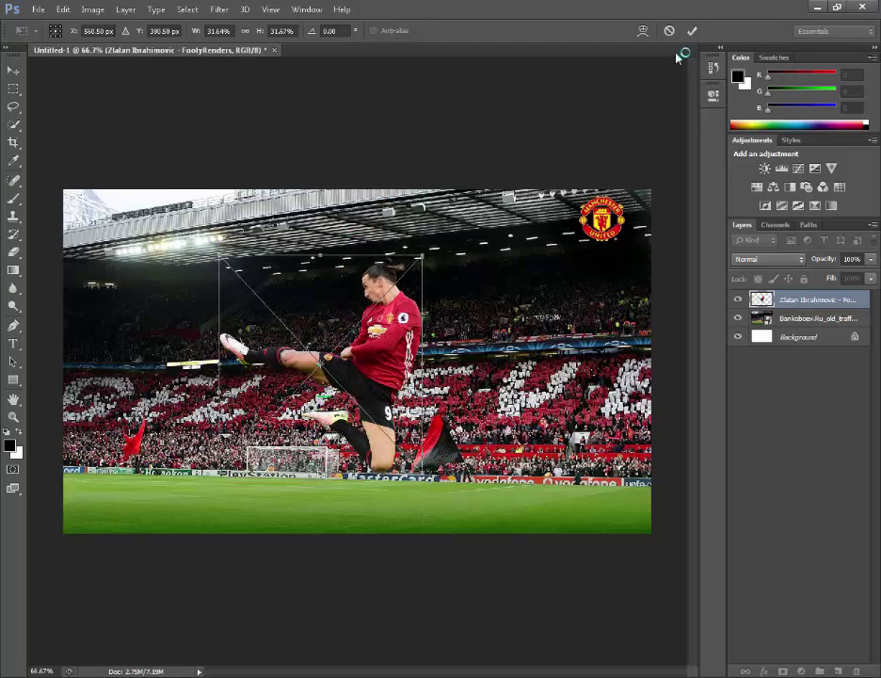
{"action": "left_click", "coordinate": [691, 34]}
{"action": "key", "text": "p"}
Rasterize the stadium layer and the player layer
{"action": "left_click", "coordinate": [786, 336]}
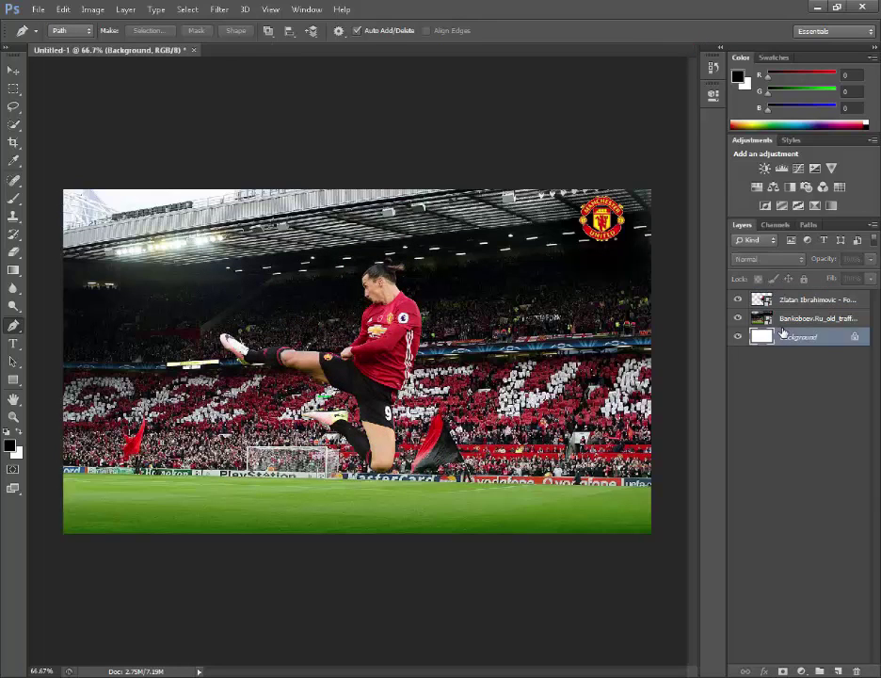
{"action": "left_click", "coordinate": [791, 318]}
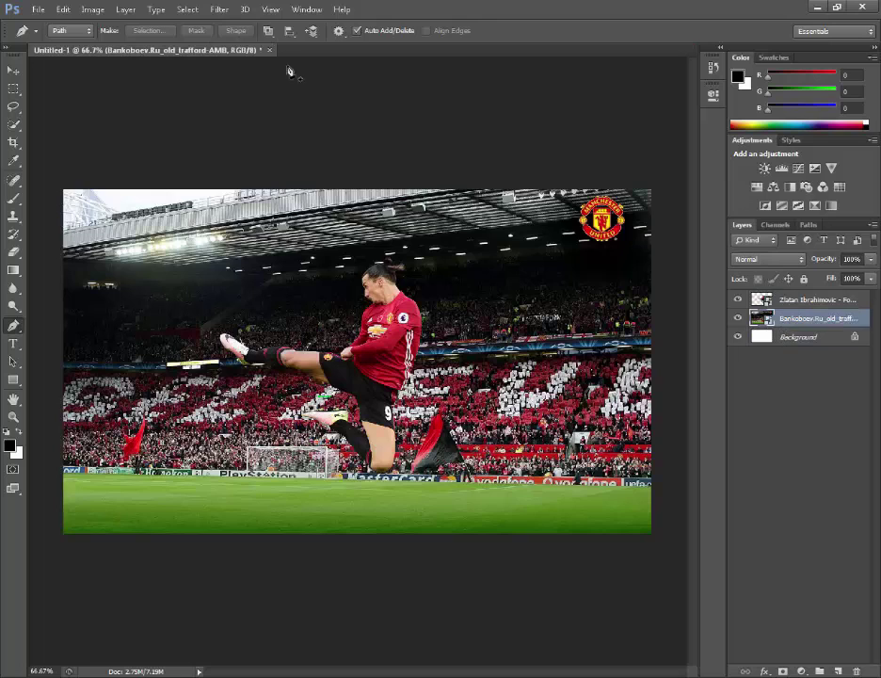
{"action": "left_click", "coordinate": [219, 10]}
{"action": "right_click", "coordinate": [813, 331]}
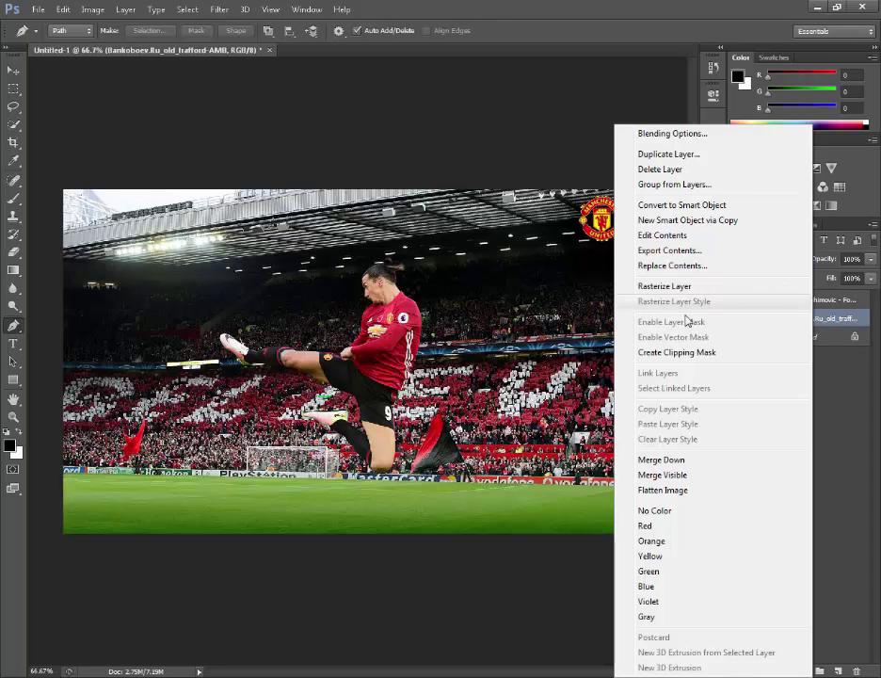
{"action": "left_click", "coordinate": [684, 285]}
{"action": "right_click", "coordinate": [790, 303]}
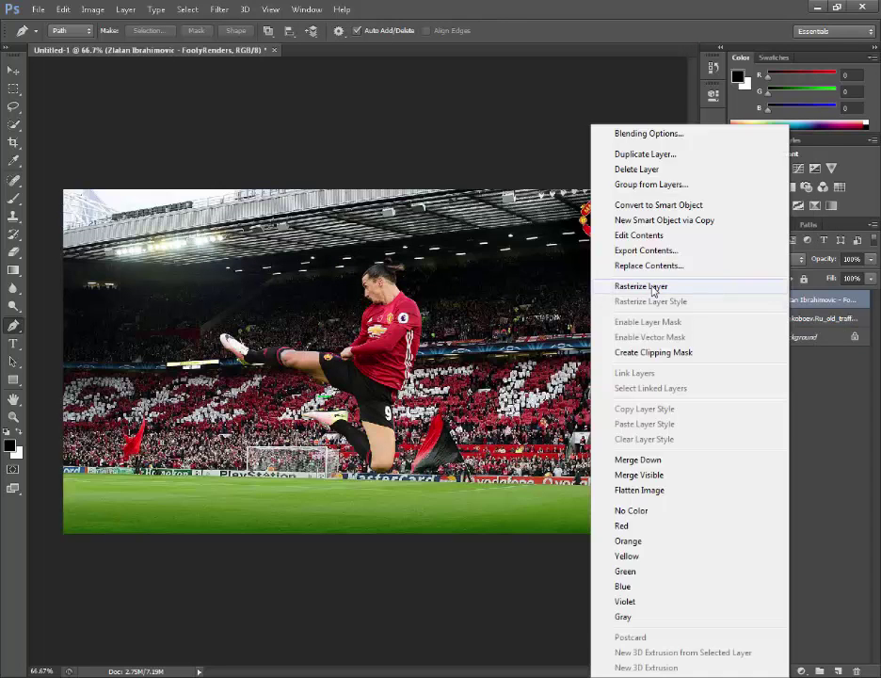
{"action": "left_click", "coordinate": [654, 286]}
Apply a Gaussian Blur with a 4.0 pixel radius to the stadium layer, and select the player layer
{"action": "right_click", "coordinate": [807, 325]}
{"action": "key", "text": "Escape"}
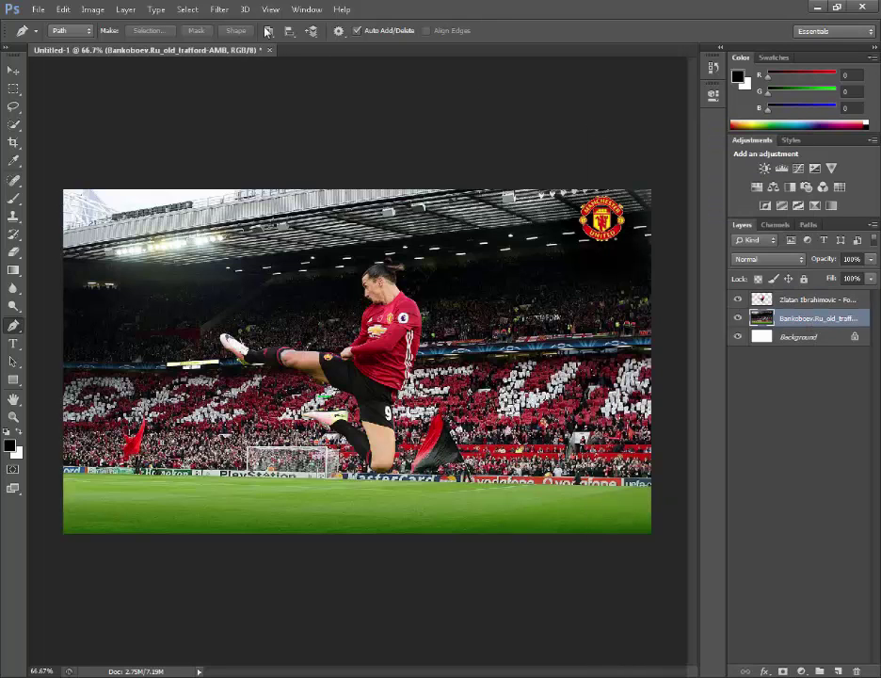
{"action": "left_click", "coordinate": [218, 9]}
{"action": "mouse_move", "coordinate": [254, 150]}
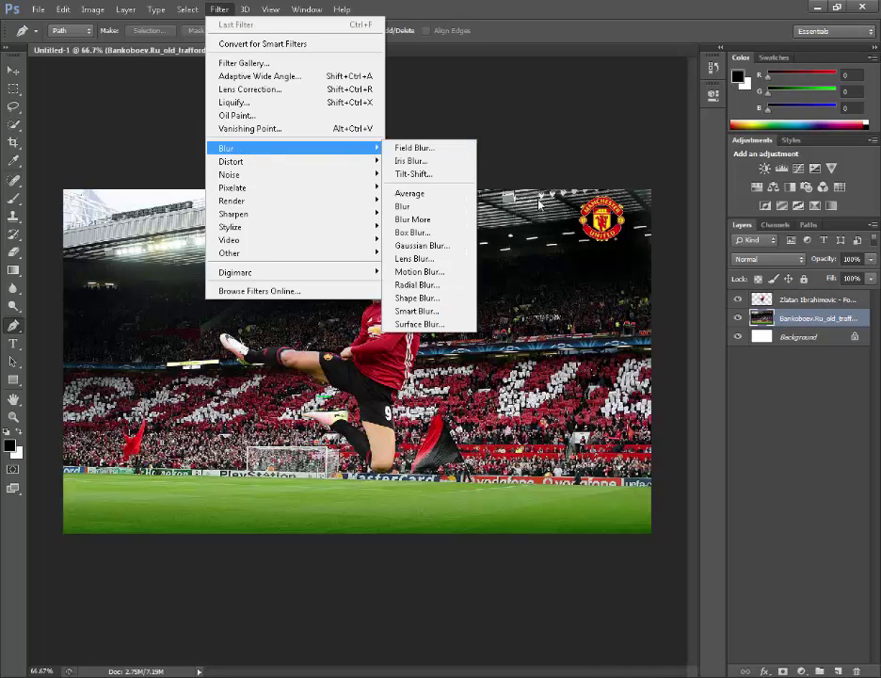
{"action": "left_click", "coordinate": [438, 246]}
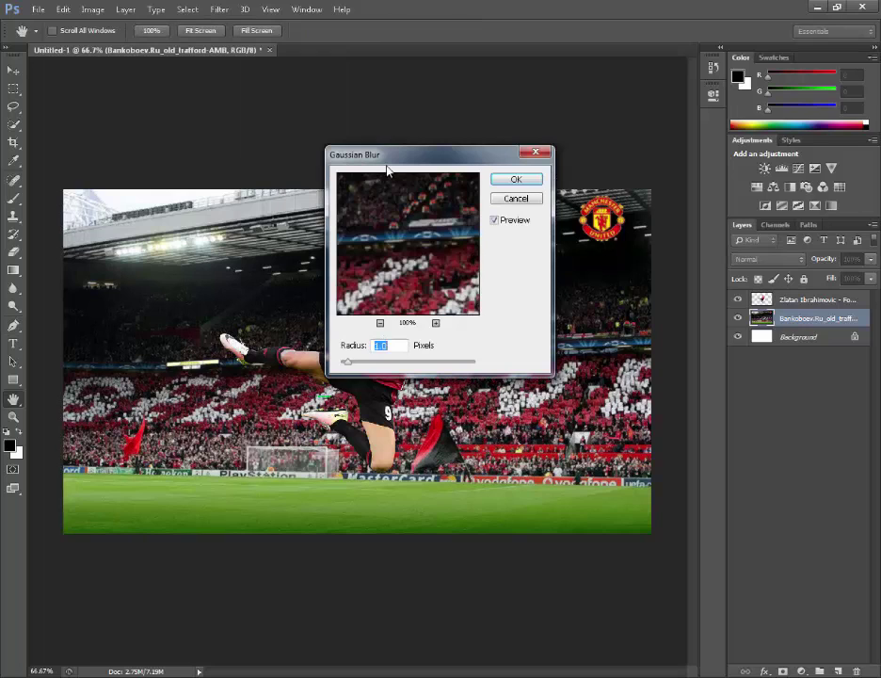
{"action": "left_click_drag", "start_coordinate": [421, 155], "coordinate": [535, 304]}
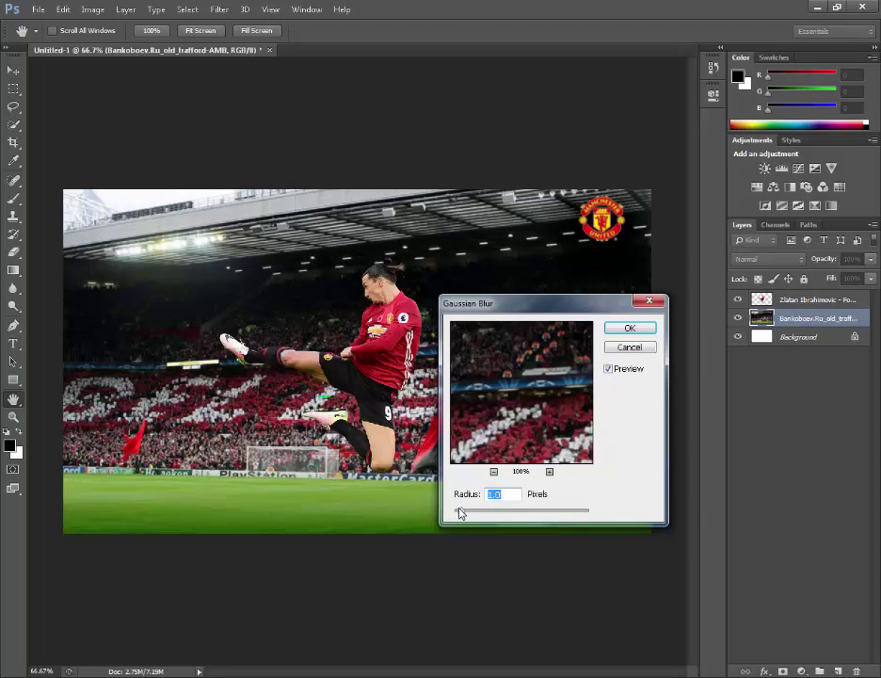
{"action": "left_click_drag", "start_coordinate": [460, 512], "coordinate": [482, 515]}
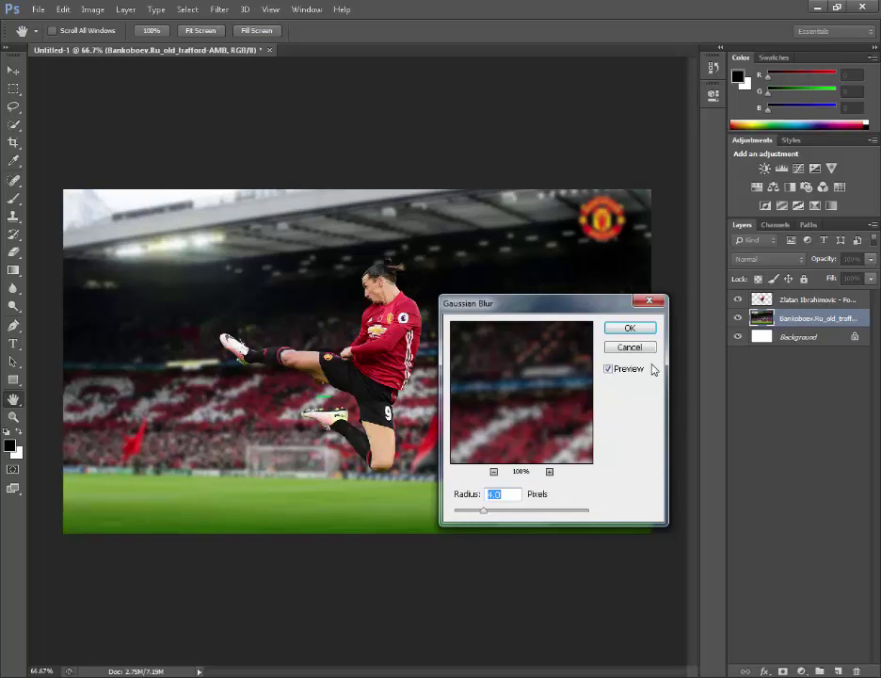
{"action": "left_click", "coordinate": [629, 328]}
{"action": "key", "text": "p"}
{"action": "key", "text": "alt+bracketright"}
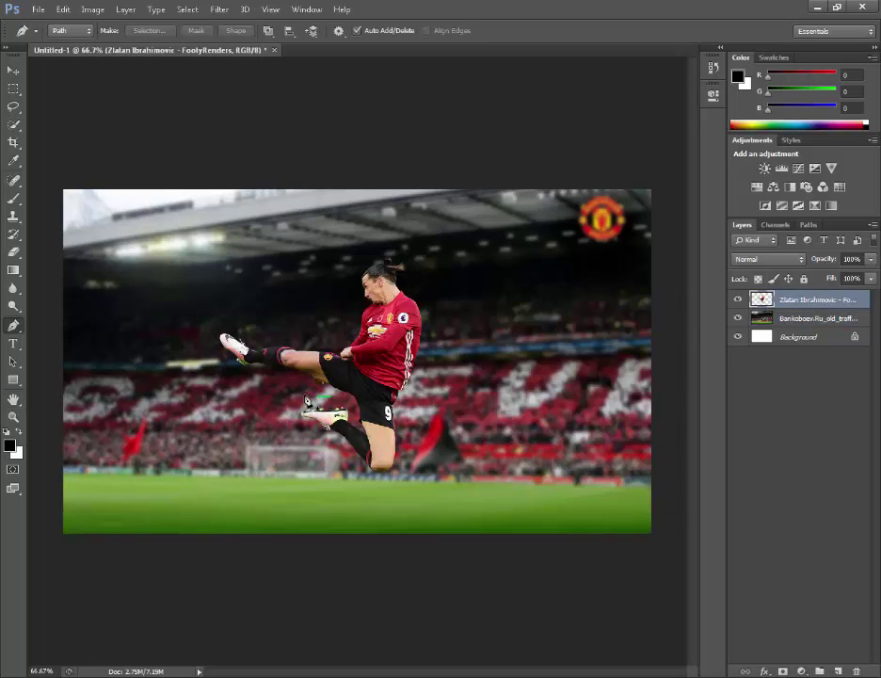
Erase the FootyRenders watermark between the player's legs on the player layer
{"action": "left_click", "coordinate": [13, 417]}
{"action": "left_click_drag", "start_coordinate": [303, 390], "coordinate": [434, 407]}
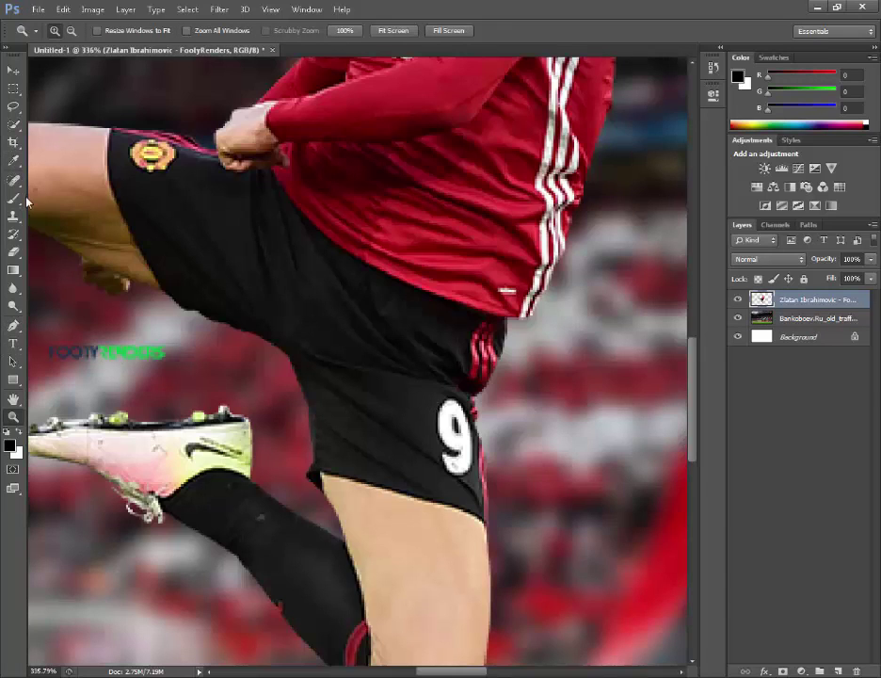
{"action": "left_click", "coordinate": [13, 270]}
{"action": "left_click", "coordinate": [13, 252]}
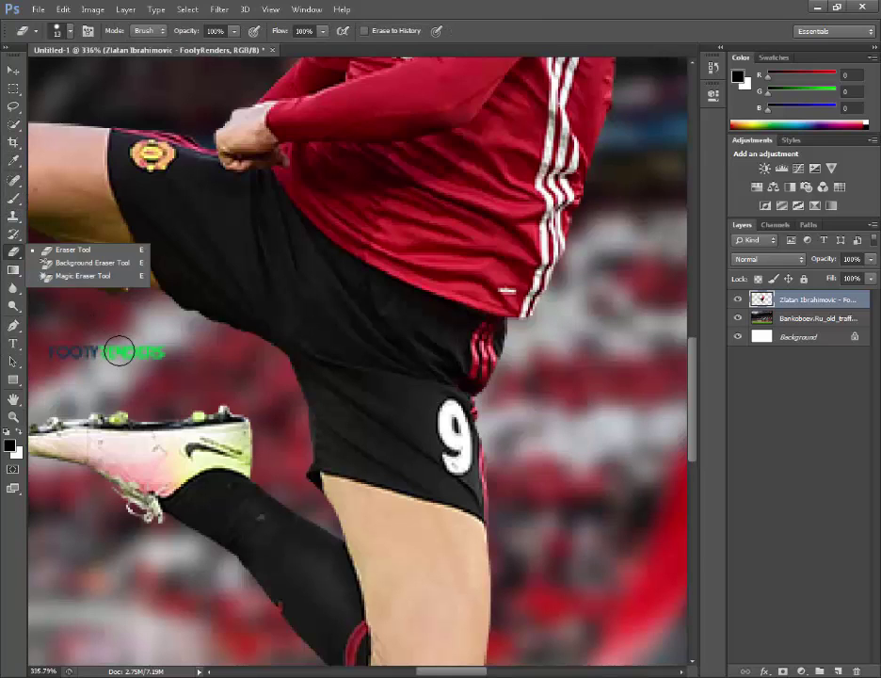
{"action": "left_click_drag", "start_coordinate": [132, 354], "coordinate": [43, 354]}
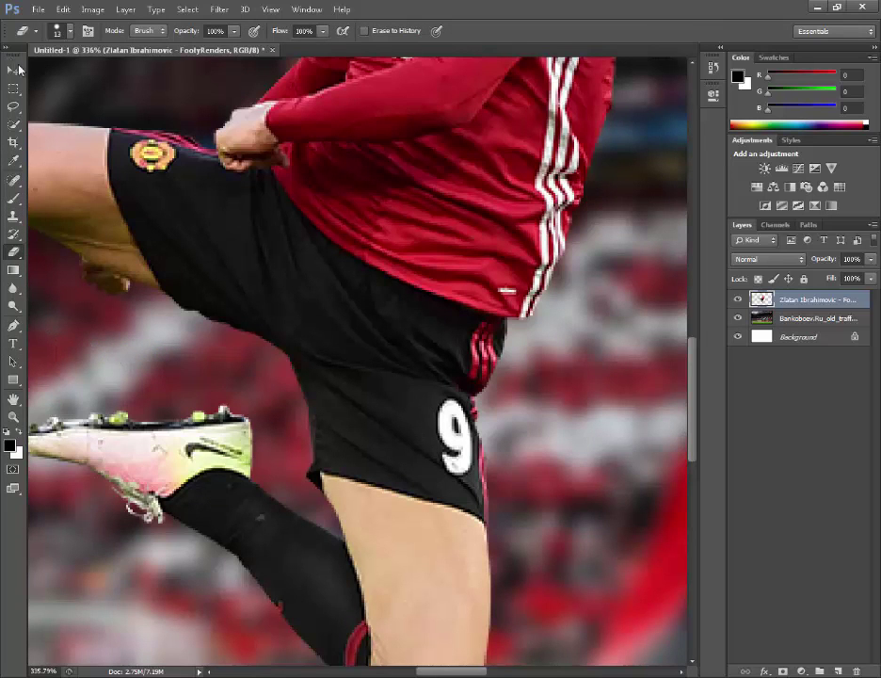
Zoom back out to 75% to check the whole composition with the cleaned-up player
{"action": "left_click", "coordinate": [15, 70]}
{"action": "left_click", "coordinate": [14, 399]}
{"action": "left_click", "coordinate": [13, 417]}
{"action": "left_click", "coordinate": [234, 281]}
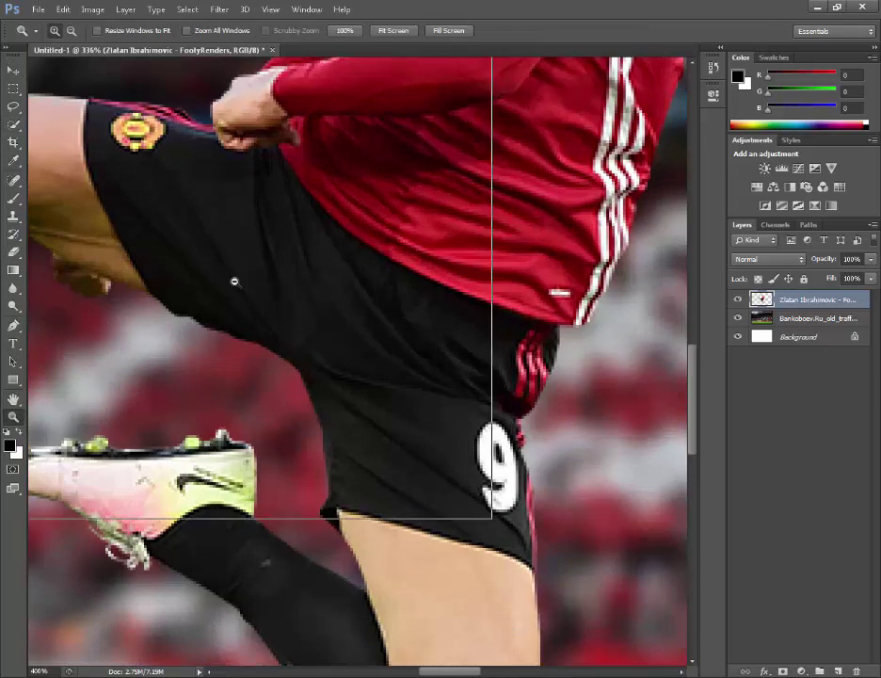
{"action": "scroll", "coordinate": [234, 282], "scroll_direction": "down", "scroll_amount": 6}
{"action": "scroll", "coordinate": [269, 309], "scroll_direction": "up", "scroll_amount": 4}
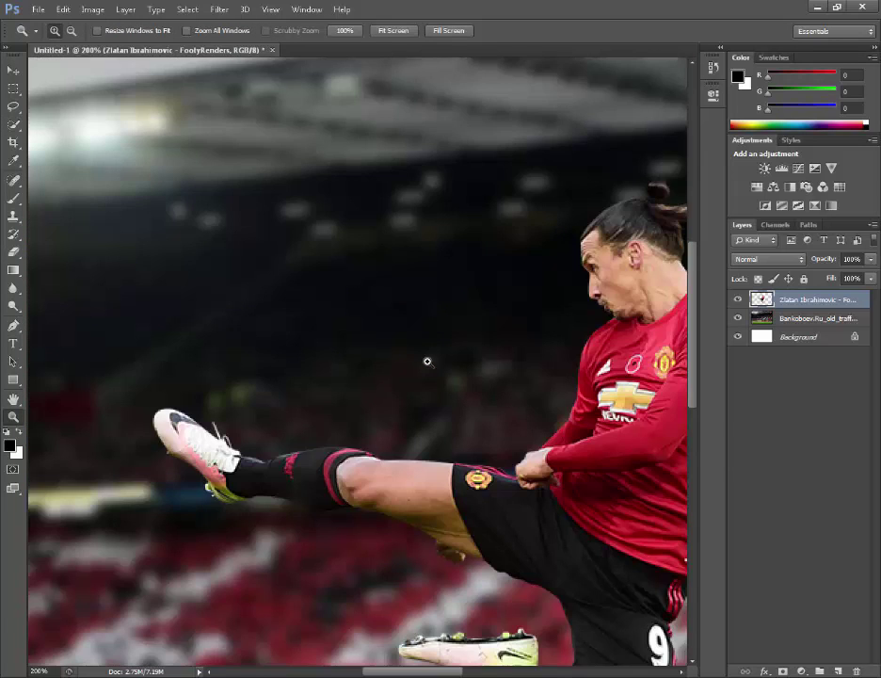
{"action": "left_click", "coordinate": [427, 360], "text": "alt"}
{"action": "left_click", "coordinate": [426, 361]}
{"action": "left_click", "coordinate": [427, 360], "text": "alt"}
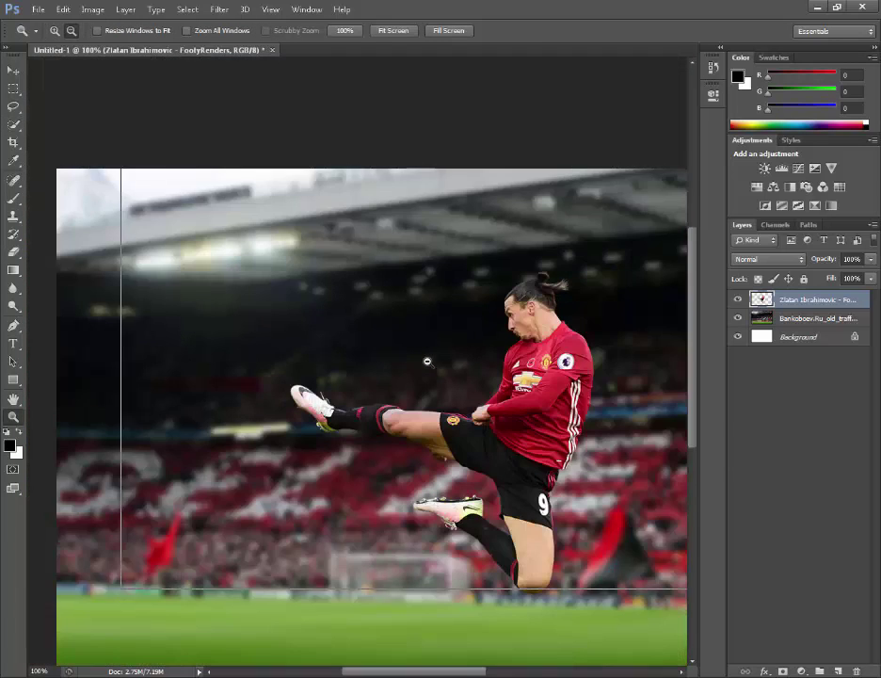
{"action": "left_click", "coordinate": [427, 361], "text": "alt"}
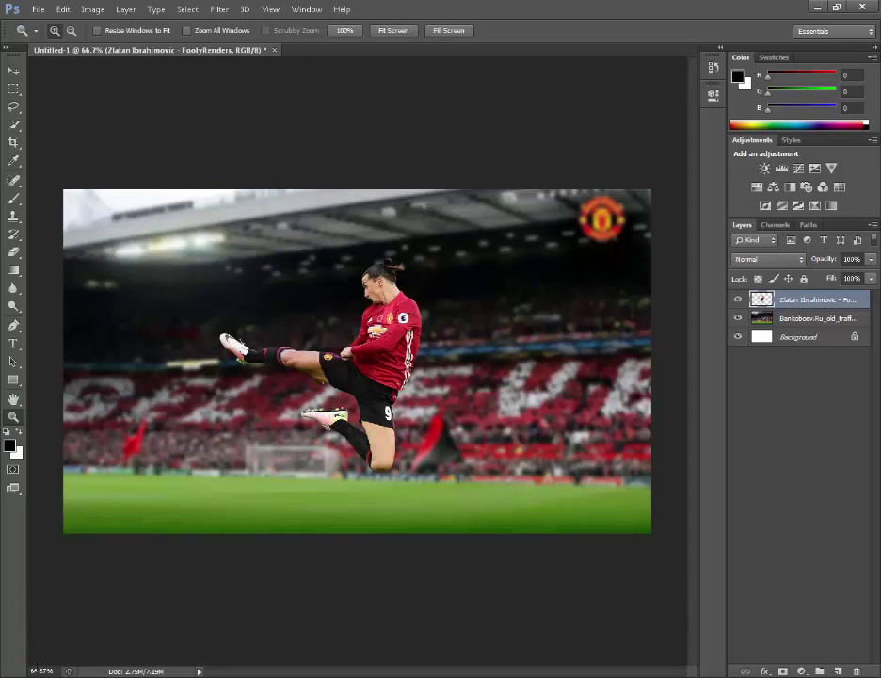
{"action": "left_click", "coordinate": [40, 670]}
{"action": "type", "text": "75"}
{"action": "key", "text": "Return"}
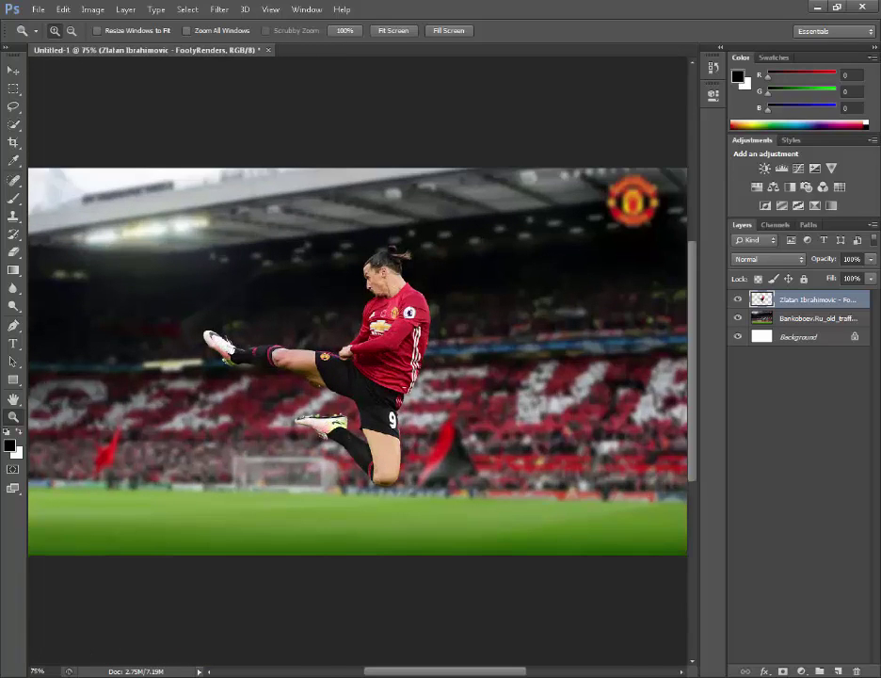
Overlay the player with a desaturated duplicate of his layer at about 39% opacity
{"action": "left_click", "coordinate": [13, 69]}
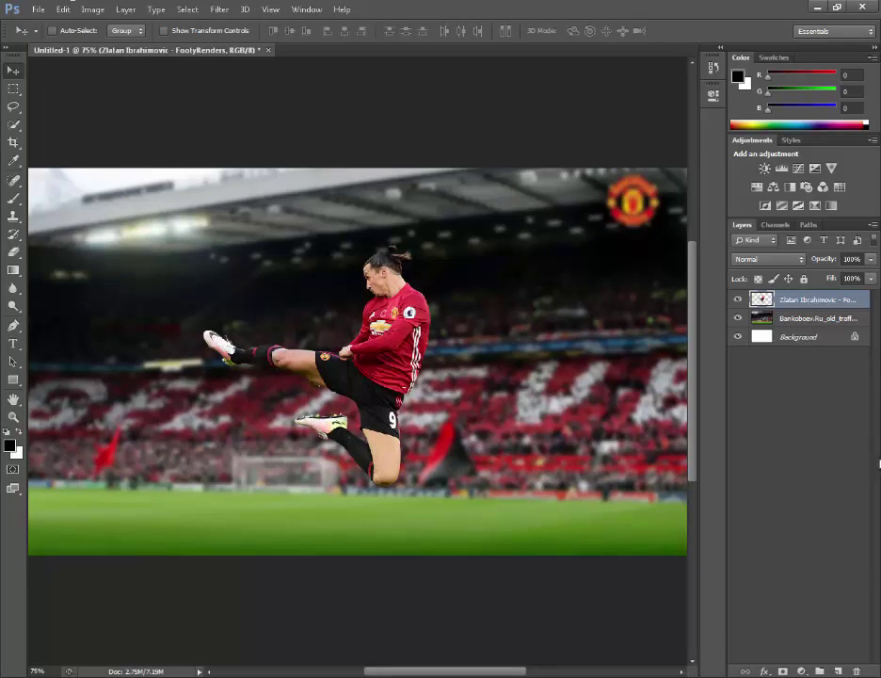
{"action": "right_click", "coordinate": [791, 301]}
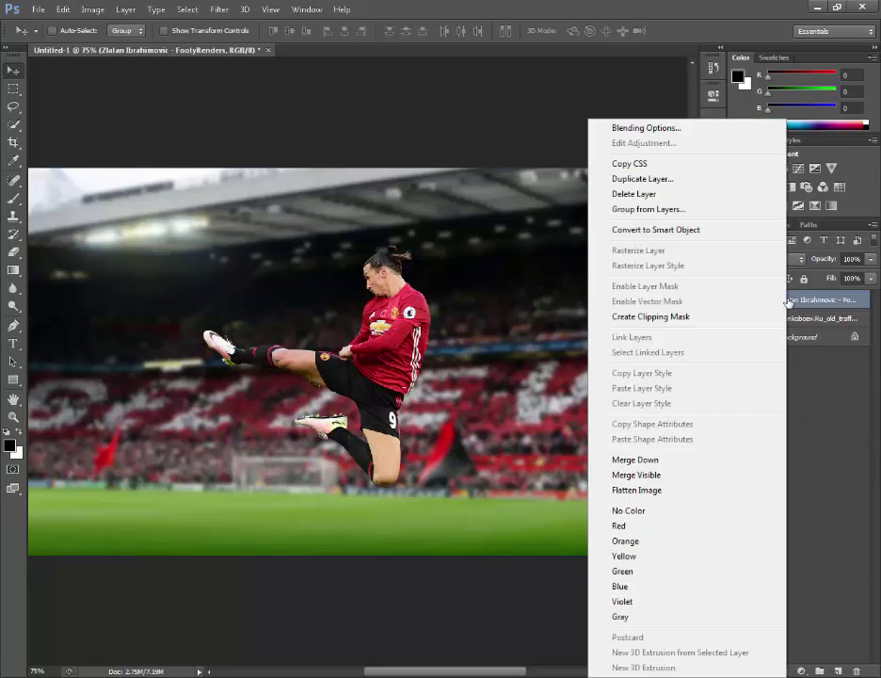
{"action": "left_click", "coordinate": [814, 301]}
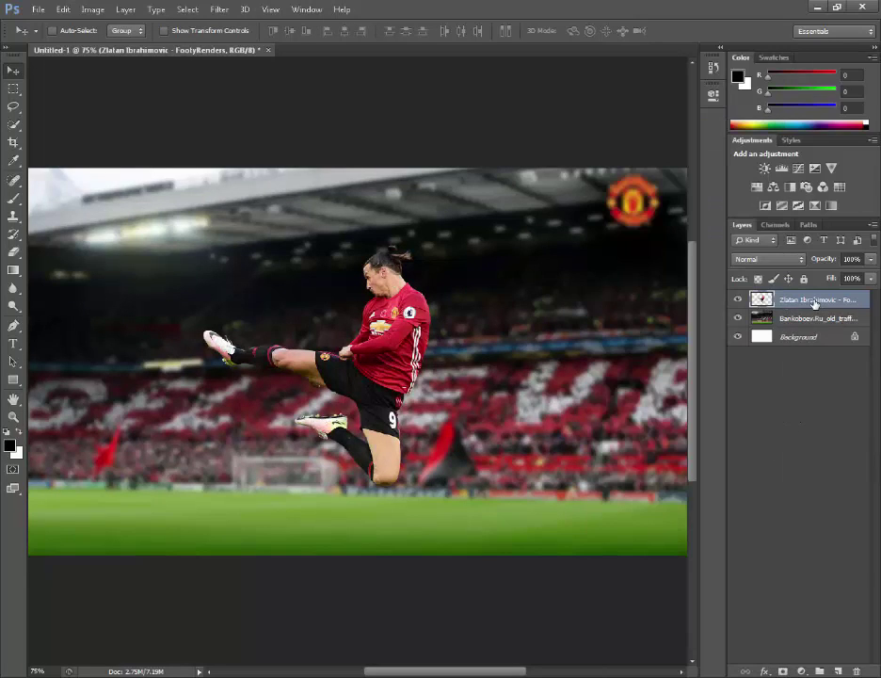
{"action": "key", "text": "ctrl+j"}
{"action": "key", "text": "ctrl+shift+u"}
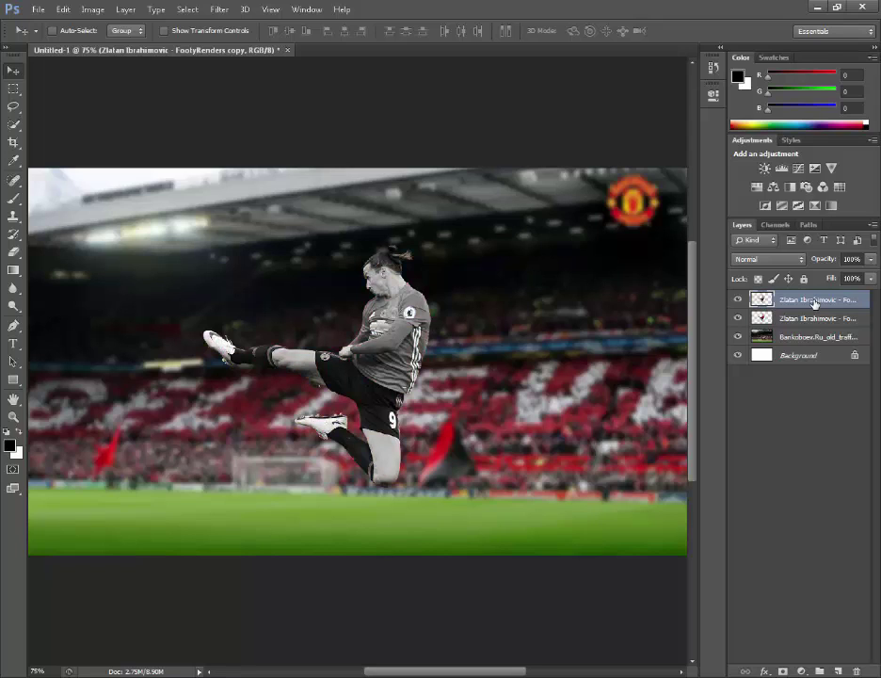
{"action": "left_click", "coordinate": [870, 260]}
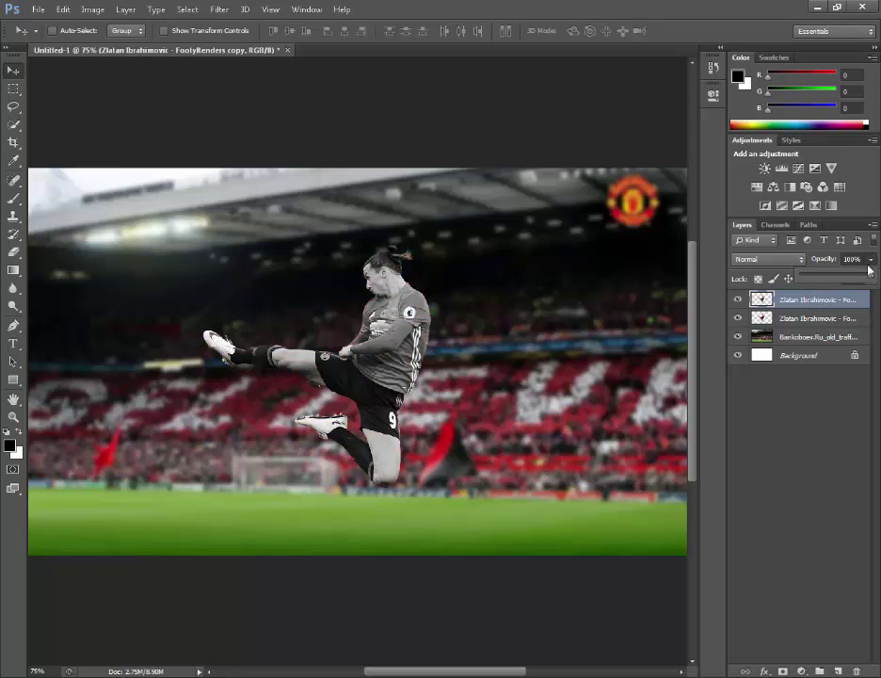
{"action": "left_click_drag", "start_coordinate": [845, 281], "coordinate": [833, 281]}
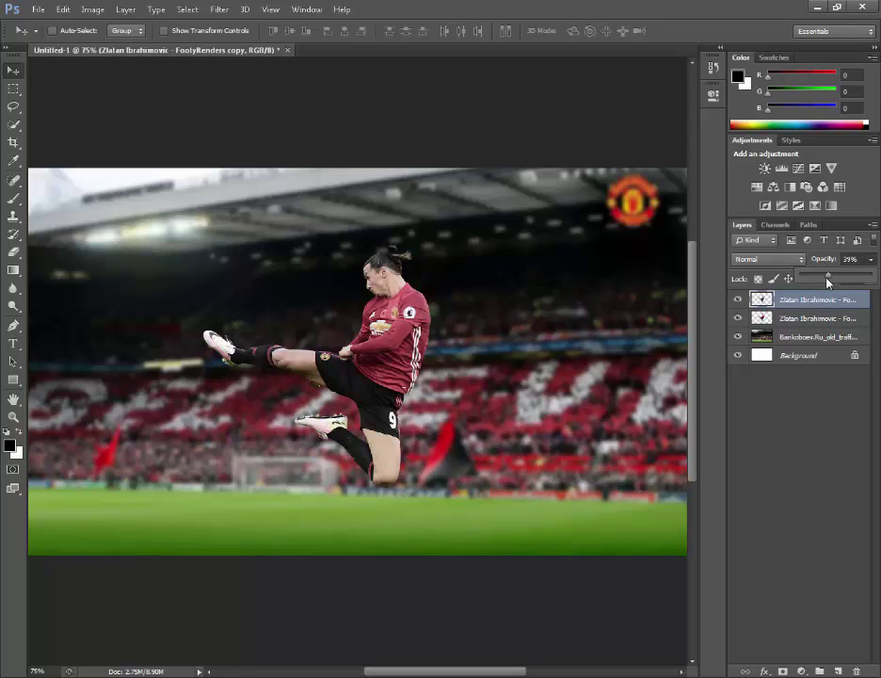
Duplicate the colour player layer, scale the copy to about 109%, and shift it slightly down and to the left
{"action": "left_click", "coordinate": [815, 319]}
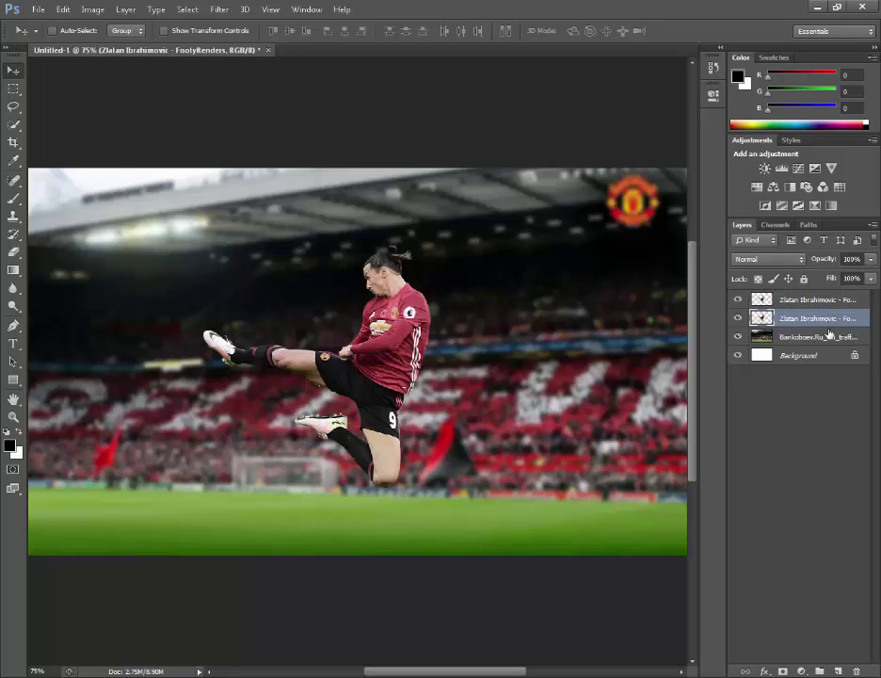
{"action": "left_click", "coordinate": [815, 336]}
{"action": "left_click", "coordinate": [812, 321]}
{"action": "key", "text": "ctrl+j"}
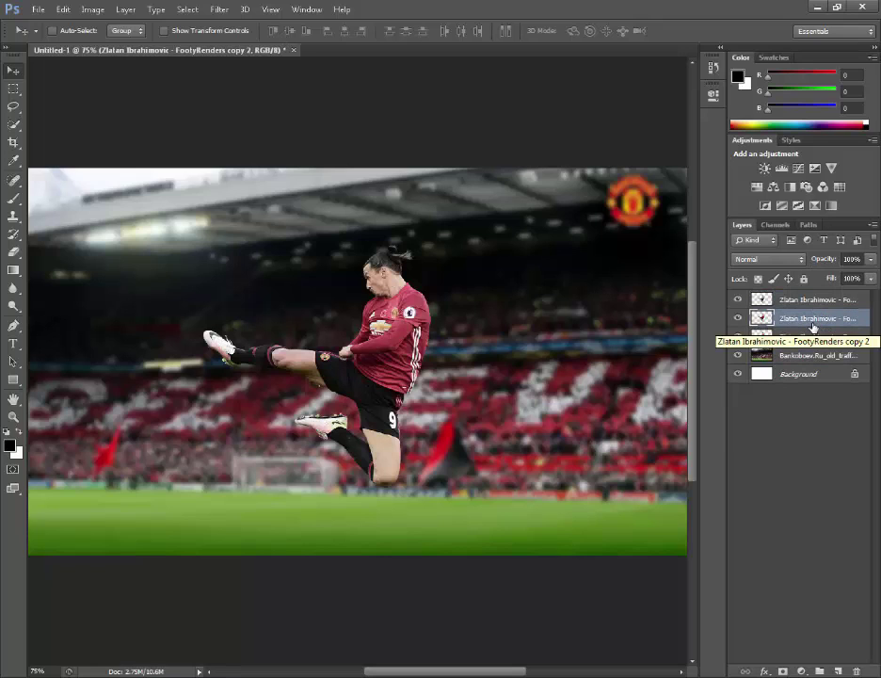
{"action": "key", "text": "ctrl+t"}
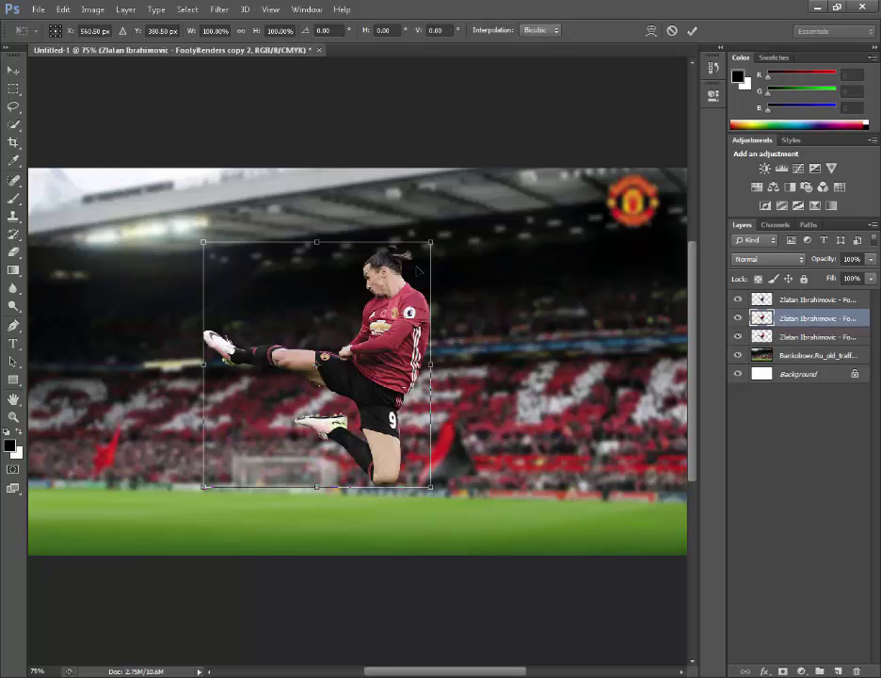
{"action": "left_click_drag", "start_coordinate": [441, 240], "coordinate": [460, 218]}
{"action": "left_click_drag", "start_coordinate": [424, 291], "coordinate": [403, 316]}
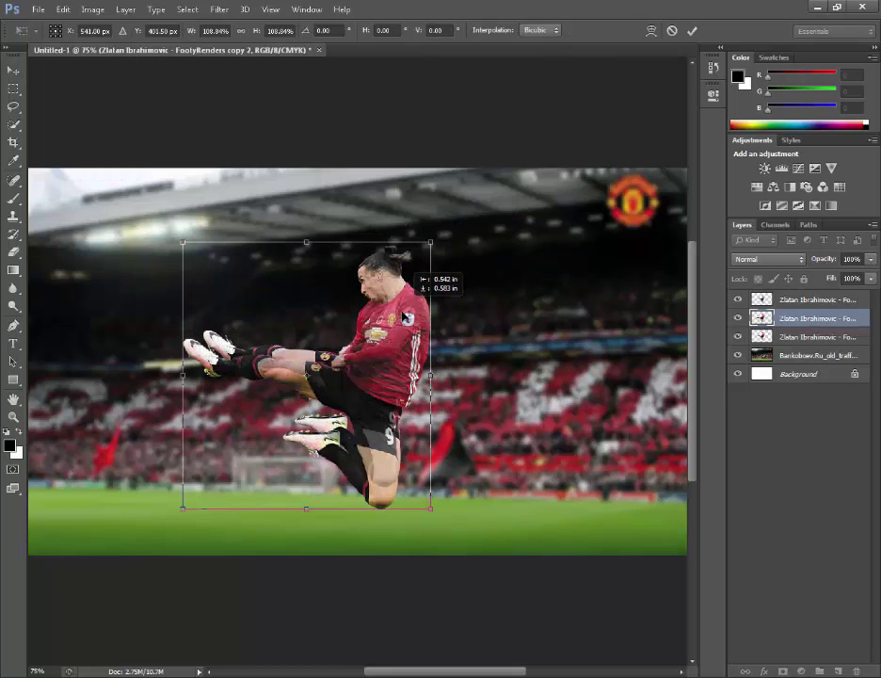
{"action": "key", "text": "Return"}
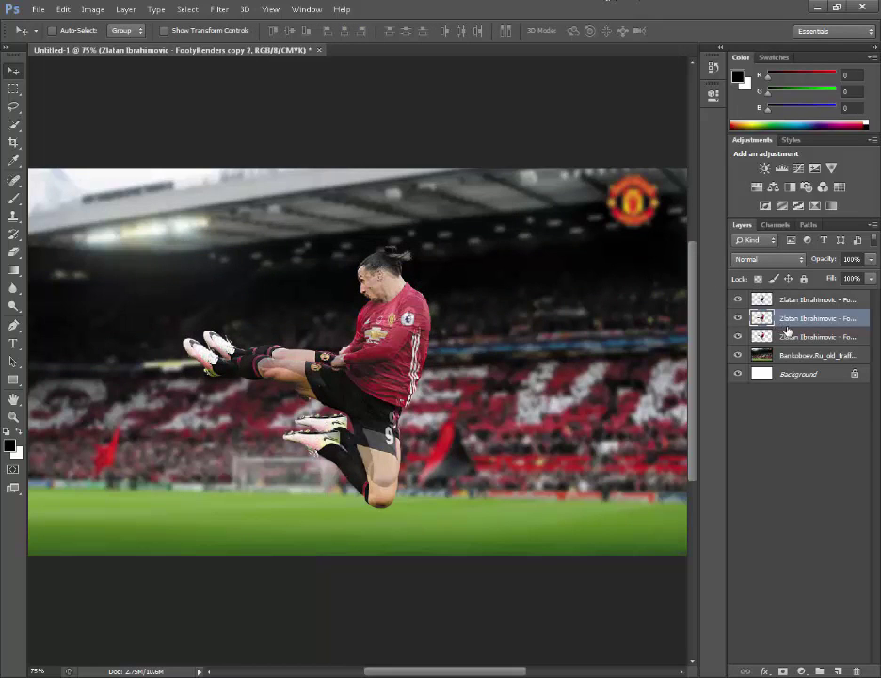
Move the enlarged copy below the original player layer and apply a Gaussian Blur with a 15.5 pixel radius to it
{"action": "left_click_drag", "start_coordinate": [799, 320], "coordinate": [806, 347]}
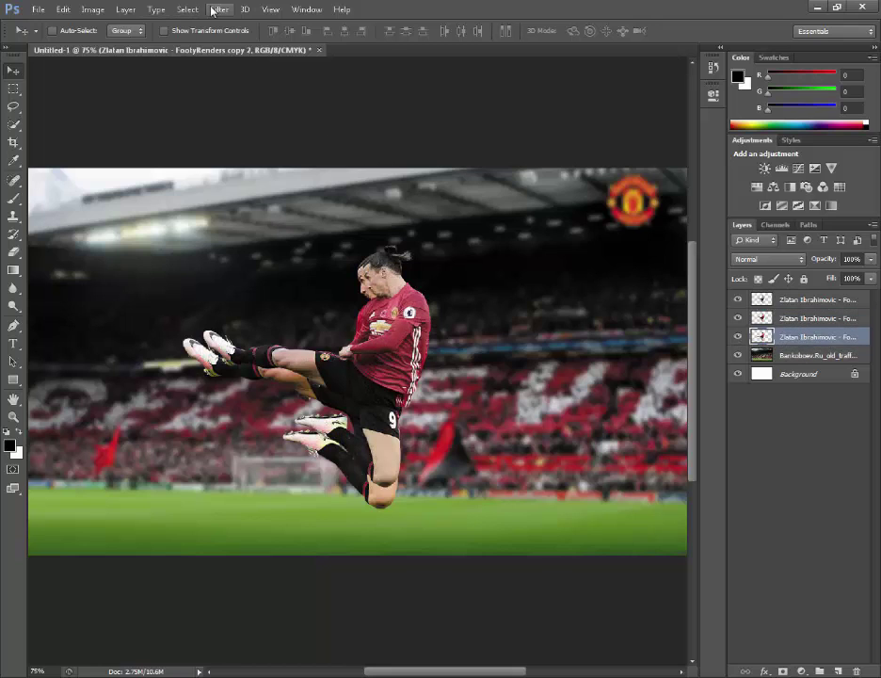
{"action": "left_click", "coordinate": [219, 10]}
{"action": "mouse_move", "coordinate": [282, 148]}
{"action": "left_click", "coordinate": [418, 238]}
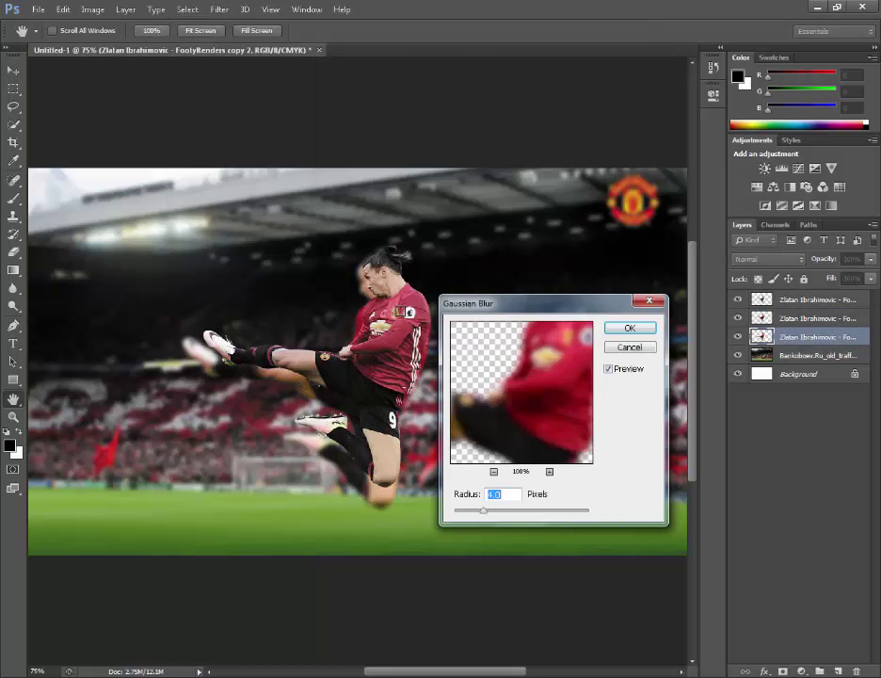
{"action": "left_click_drag", "start_coordinate": [487, 516], "coordinate": [513, 513]}
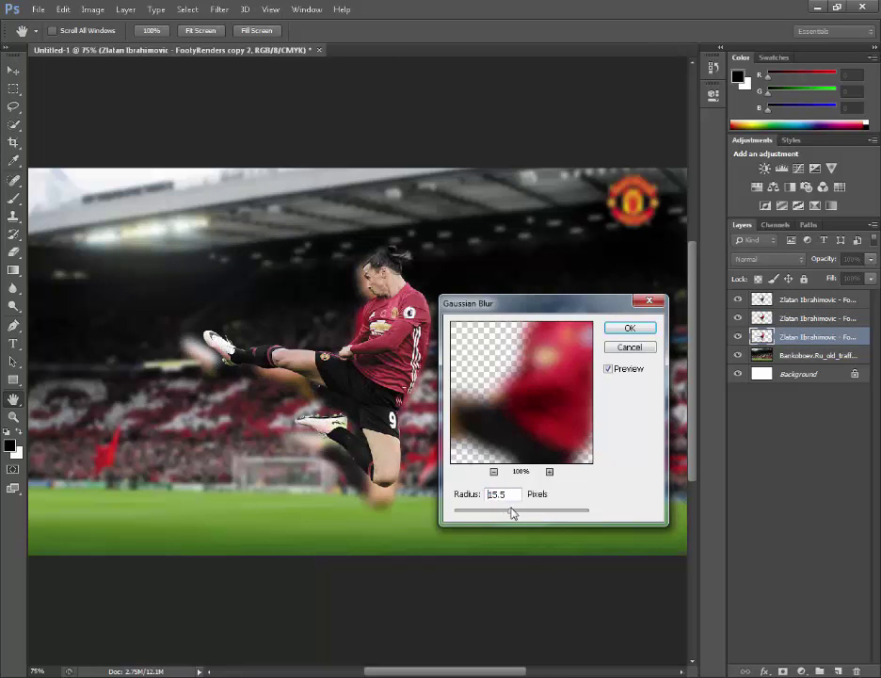
{"action": "left_click", "coordinate": [623, 327]}
Scale the blurred copy to about 103% and reposition it so it forms a glow around the player
{"action": "key", "text": "v"}
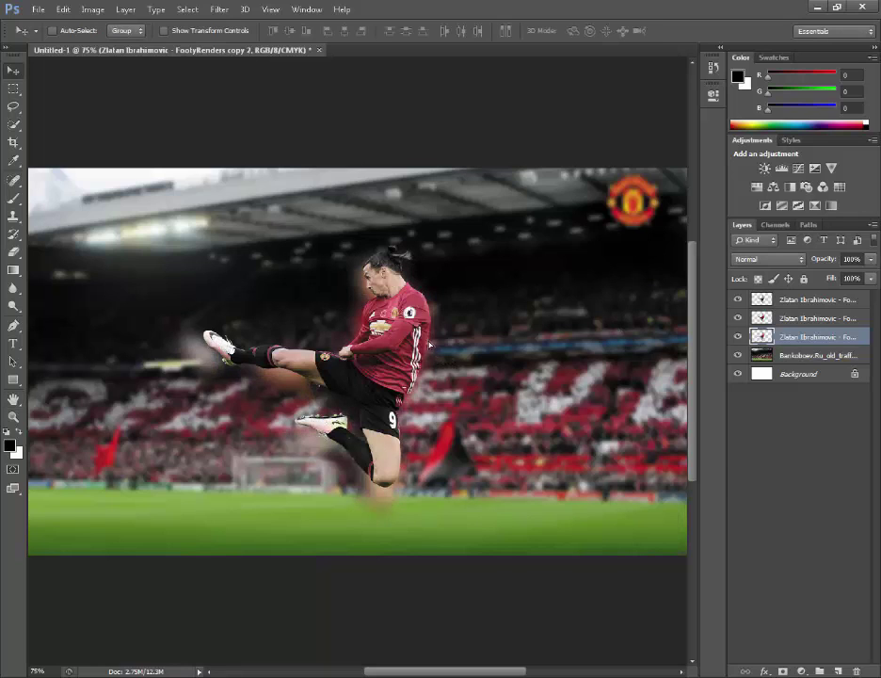
{"action": "left_click_drag", "start_coordinate": [420, 345], "coordinate": [432, 348]}
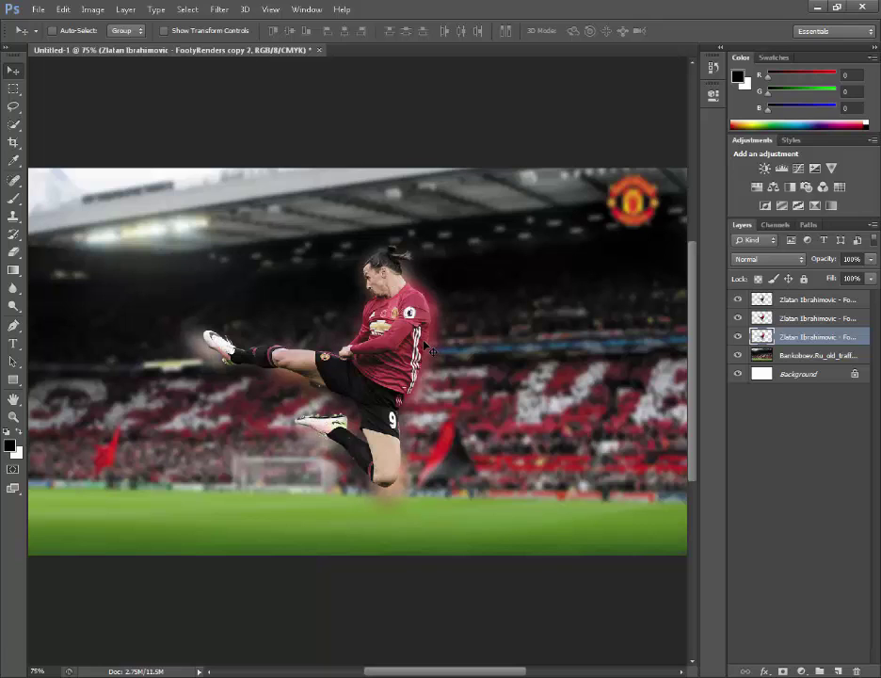
{"action": "key", "text": "ctrl+t"}
{"action": "left_click_drag", "start_coordinate": [175, 222], "coordinate": [160, 214]}
{"action": "left_click_drag", "start_coordinate": [246, 305], "coordinate": [255, 300]}
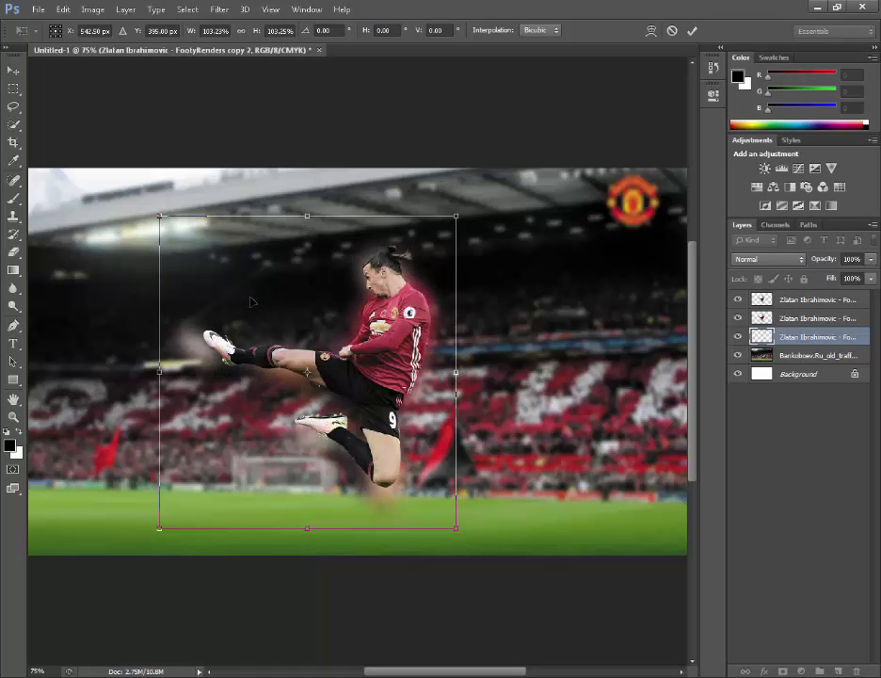
{"action": "left_click", "coordinate": [691, 30]}
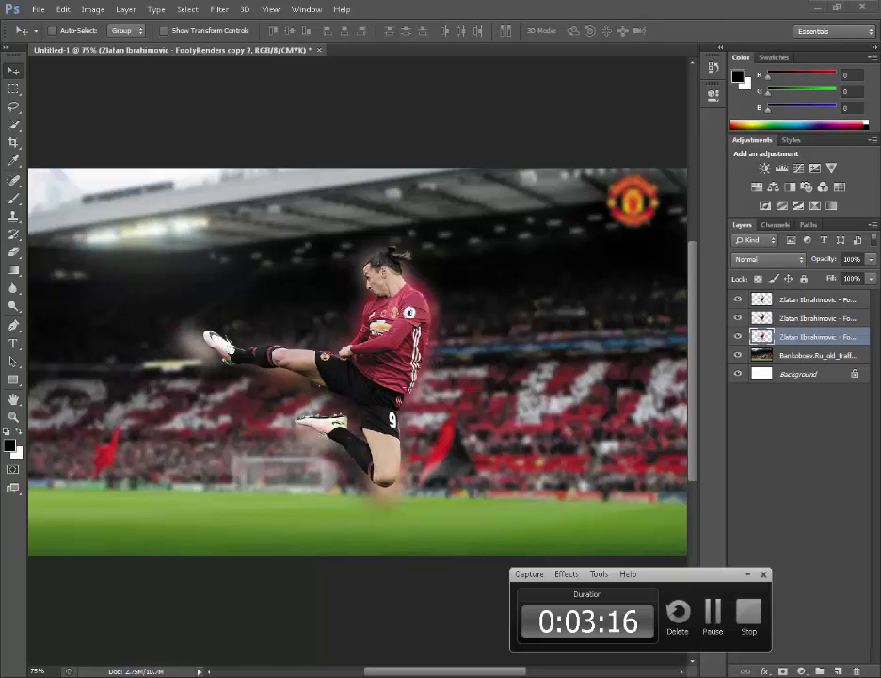
Add a Color Balance adjustment layer on top of all layers, with midtones at Cyan/Red +17 and Magenta/Green -81
{"action": "left_click", "coordinate": [126, 9]}
{"action": "mouse_move", "coordinate": [155, 143]}
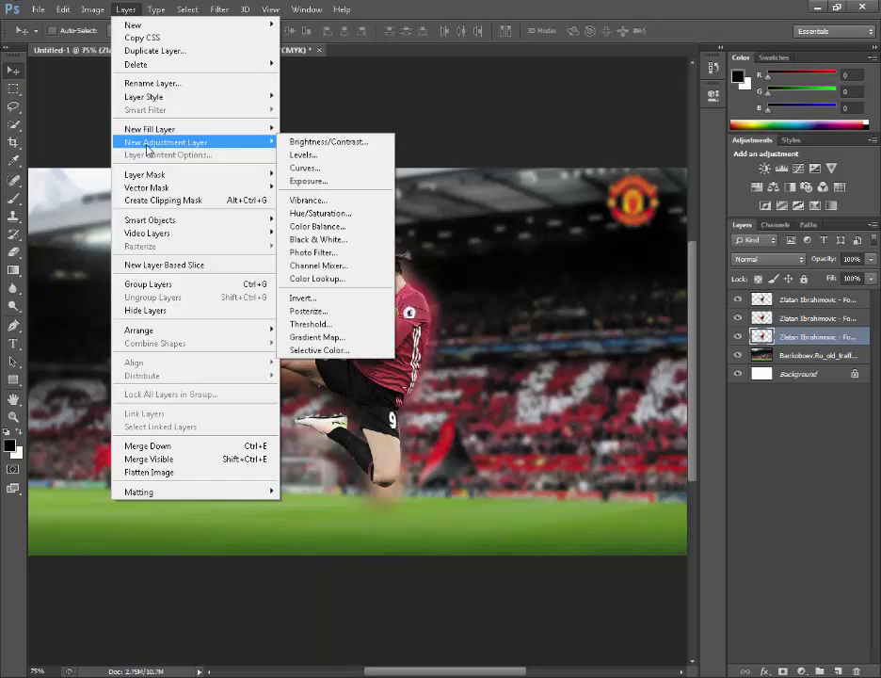
{"action": "left_click", "coordinate": [368, 228]}
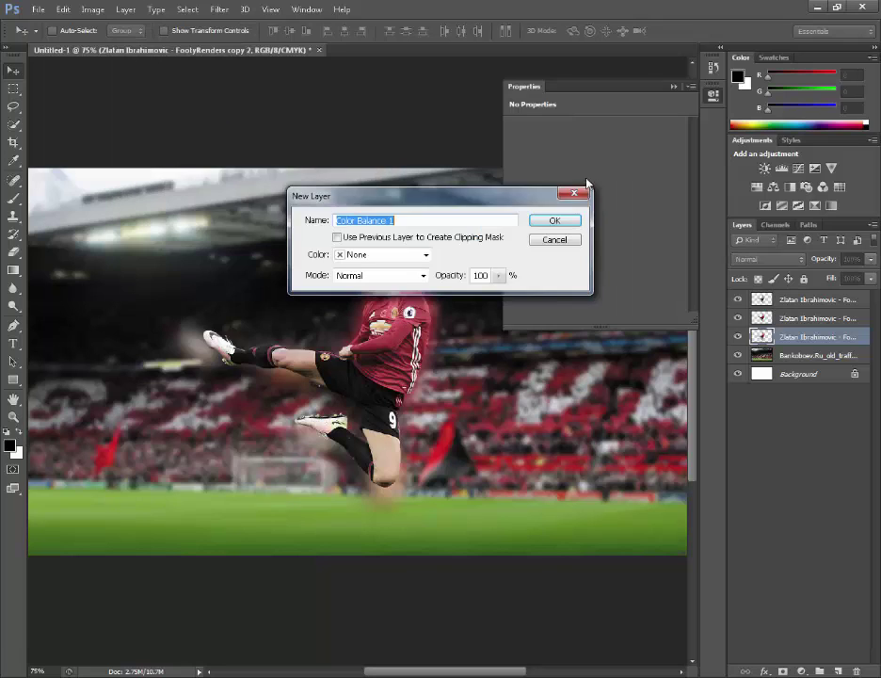
{"action": "left_click", "coordinate": [556, 221]}
{"action": "left_click_drag", "start_coordinate": [581, 189], "coordinate": [524, 189]}
{"action": "left_click_drag", "start_coordinate": [581, 165], "coordinate": [590, 165]}
{"action": "left_click_drag", "start_coordinate": [806, 334], "coordinate": [806, 296]}
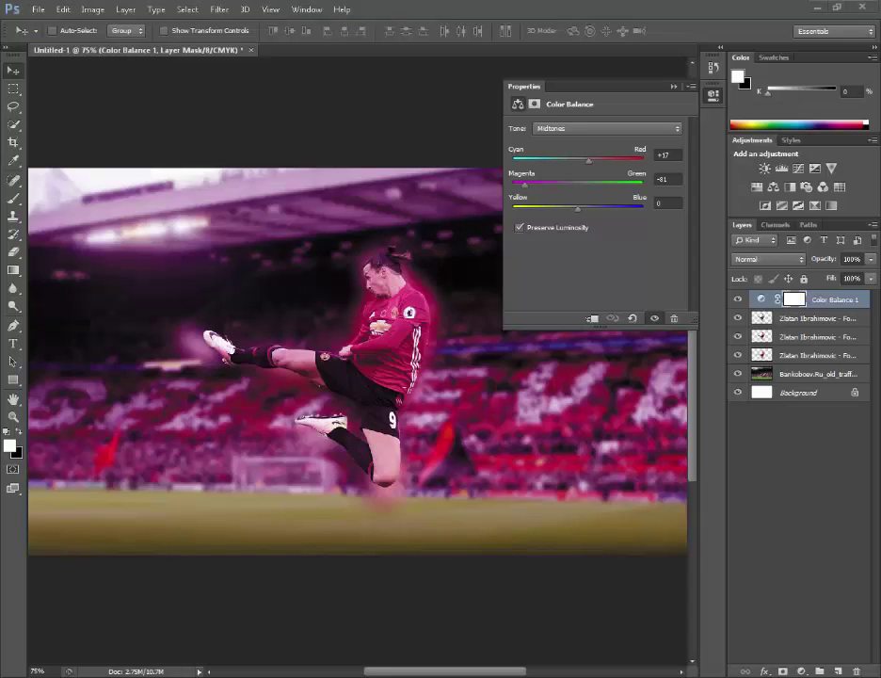
Add an Exposure adjustment layer on top of all layers with an offset of +0.0207, and set its layer opacity to 76%
{"action": "left_click", "coordinate": [710, 629]}
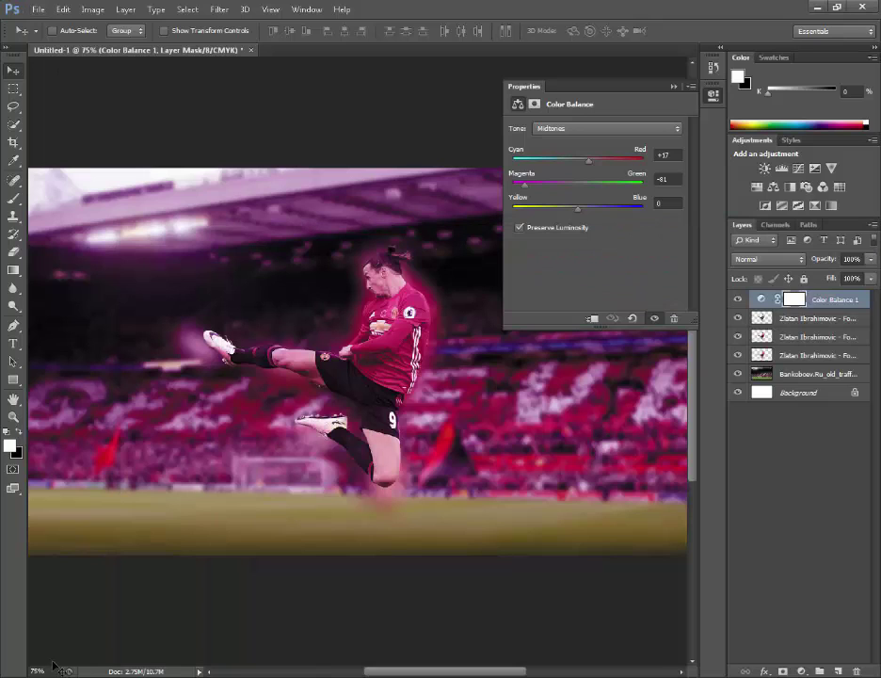
{"action": "left_click", "coordinate": [14, 416]}
{"action": "left_click", "coordinate": [291, 380], "text": "alt"}
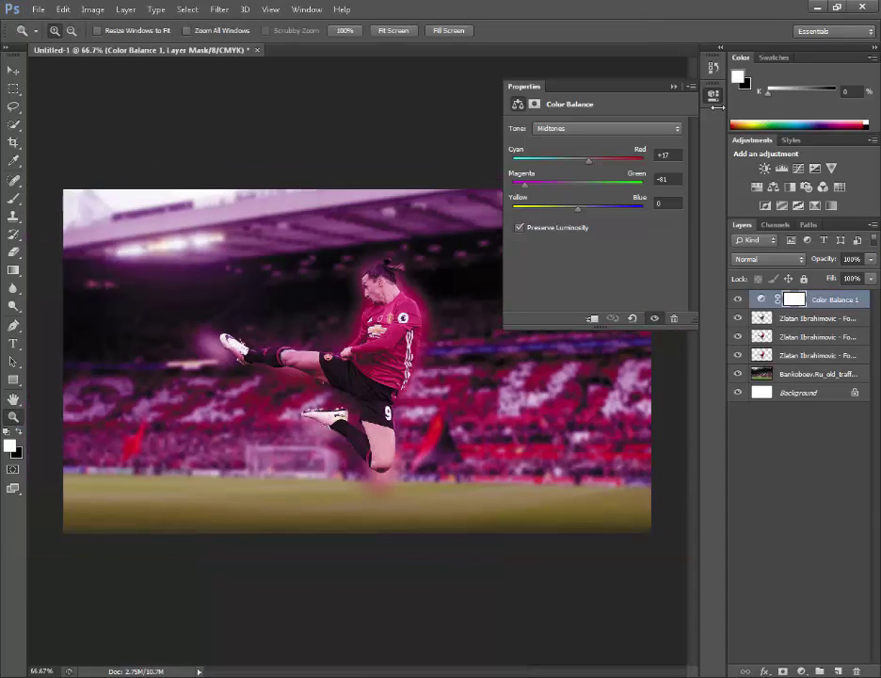
{"action": "left_click", "coordinate": [708, 96]}
{"action": "left_click", "coordinate": [185, 13]}
{"action": "mouse_move", "coordinate": [125, 9]}
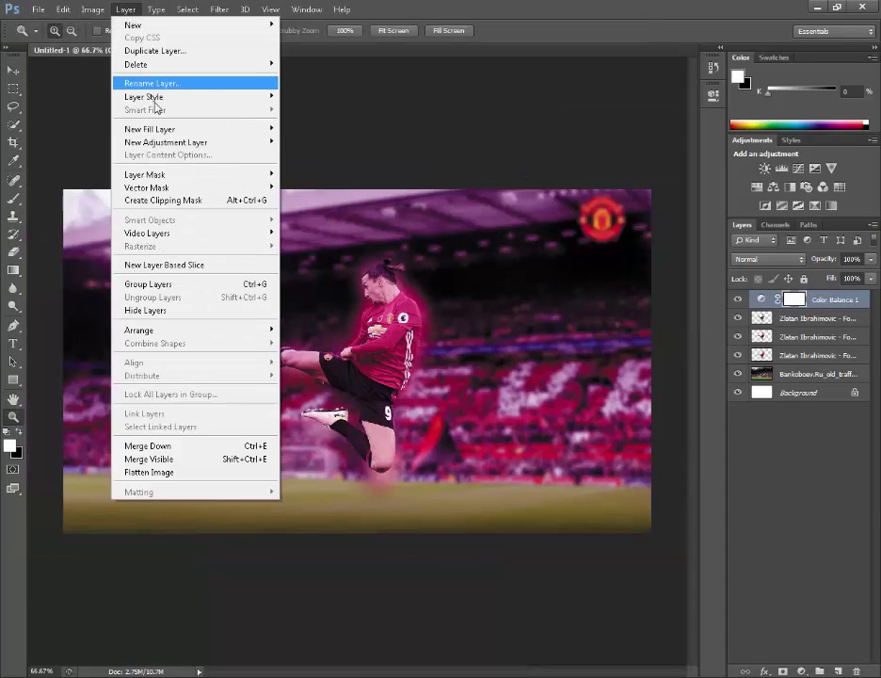
{"action": "mouse_move", "coordinate": [157, 143]}
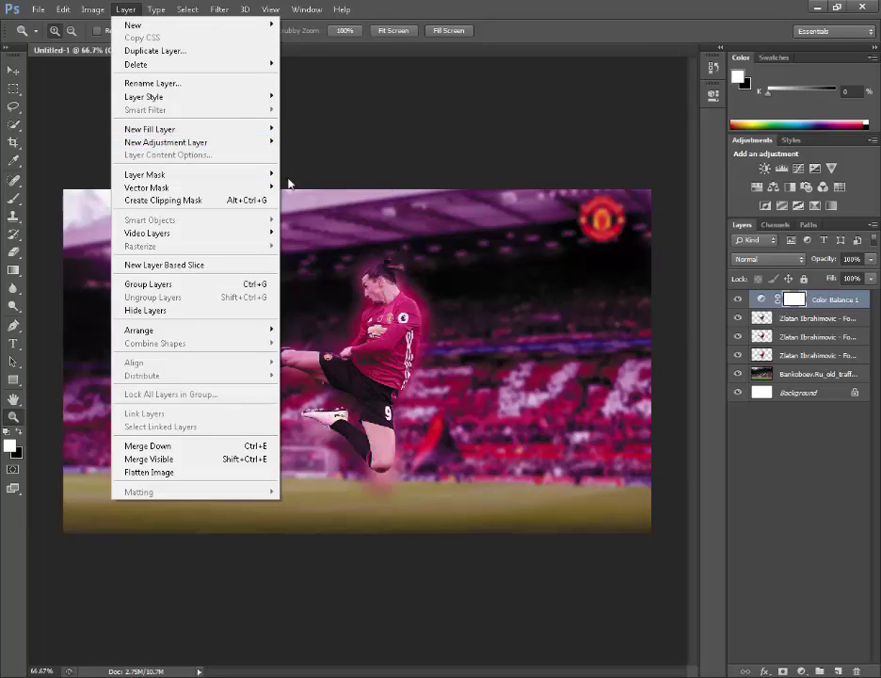
{"action": "mouse_move", "coordinate": [223, 142]}
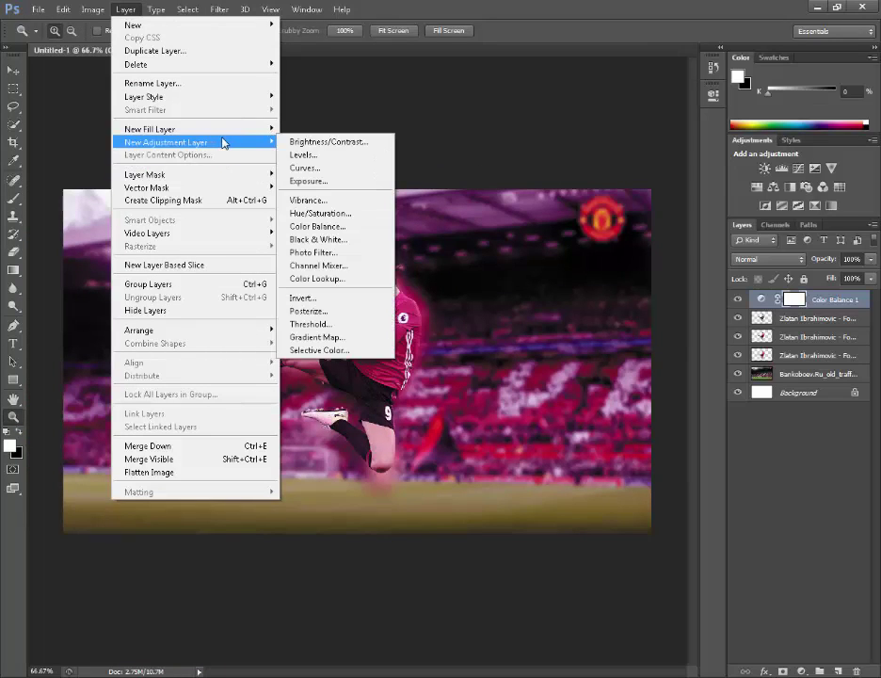
{"action": "left_click", "coordinate": [334, 185]}
{"action": "left_click", "coordinate": [560, 220]}
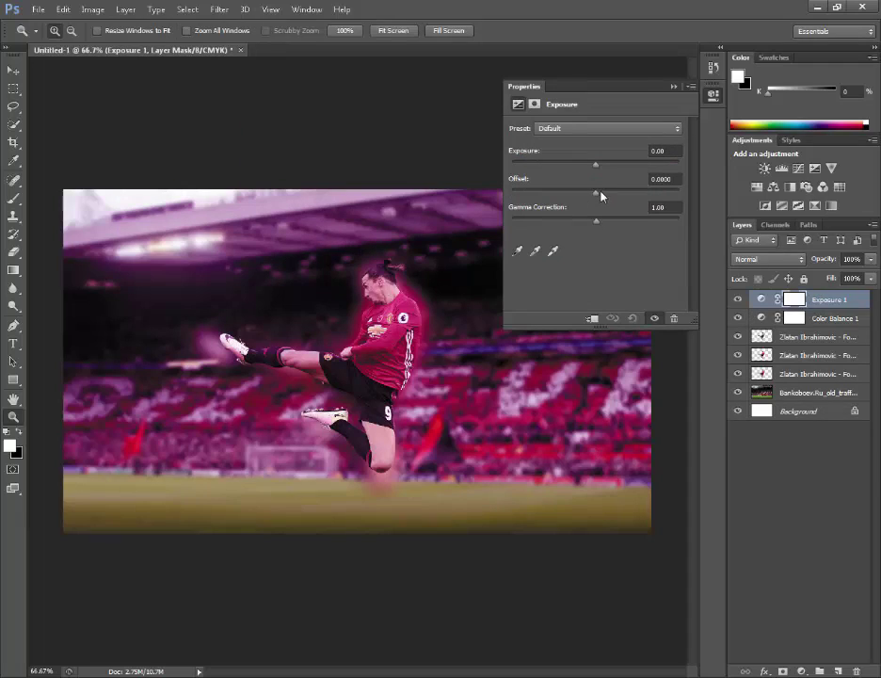
{"action": "left_click_drag", "start_coordinate": [597, 193], "coordinate": [599, 193]}
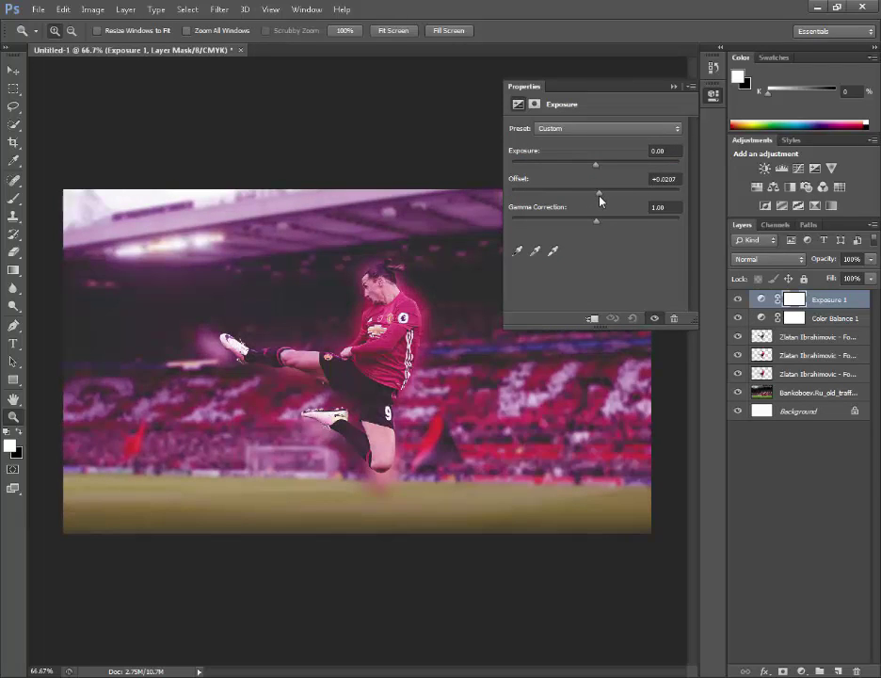
{"action": "left_click", "coordinate": [872, 259]}
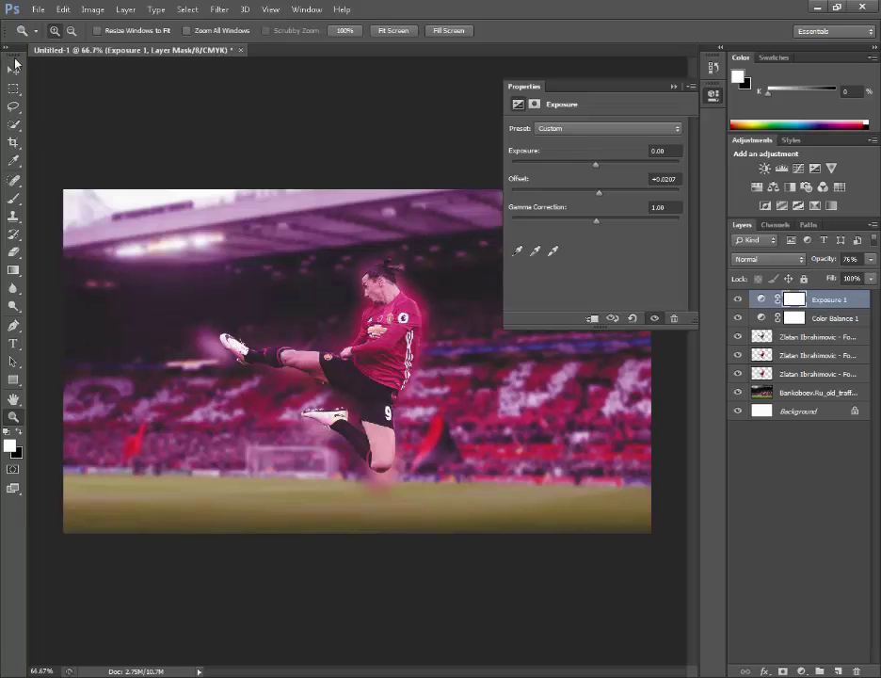
{"action": "left_click", "coordinate": [13, 68]}
{"action": "left_click", "coordinate": [713, 97]}
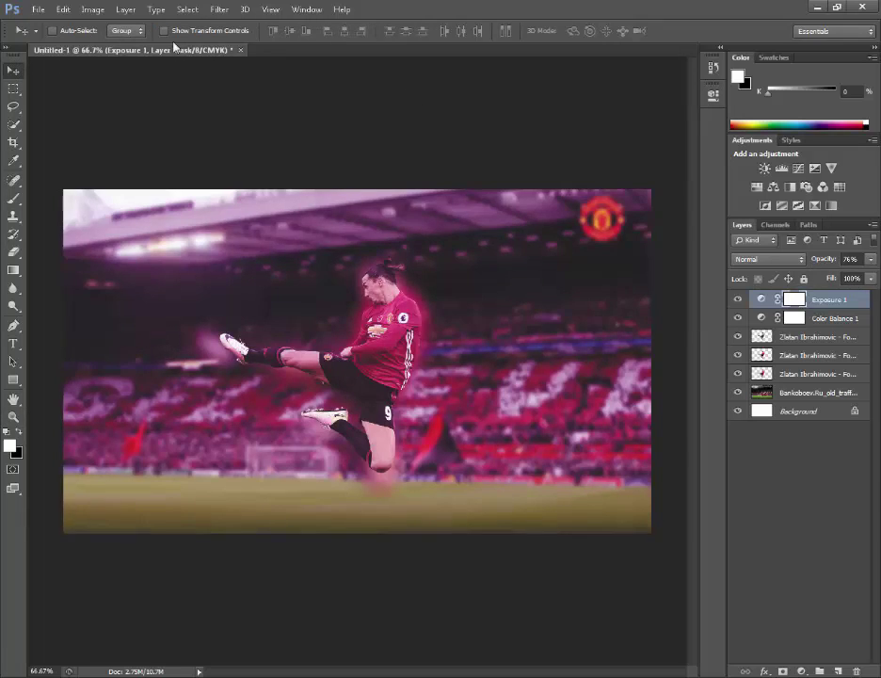
Place the cilijetimoreburree shard image into the document, scaled down to 40.83%
{"action": "left_click", "coordinate": [125, 9]}
{"action": "left_click", "coordinate": [37, 10]}
{"action": "left_click", "coordinate": [75, 233]}
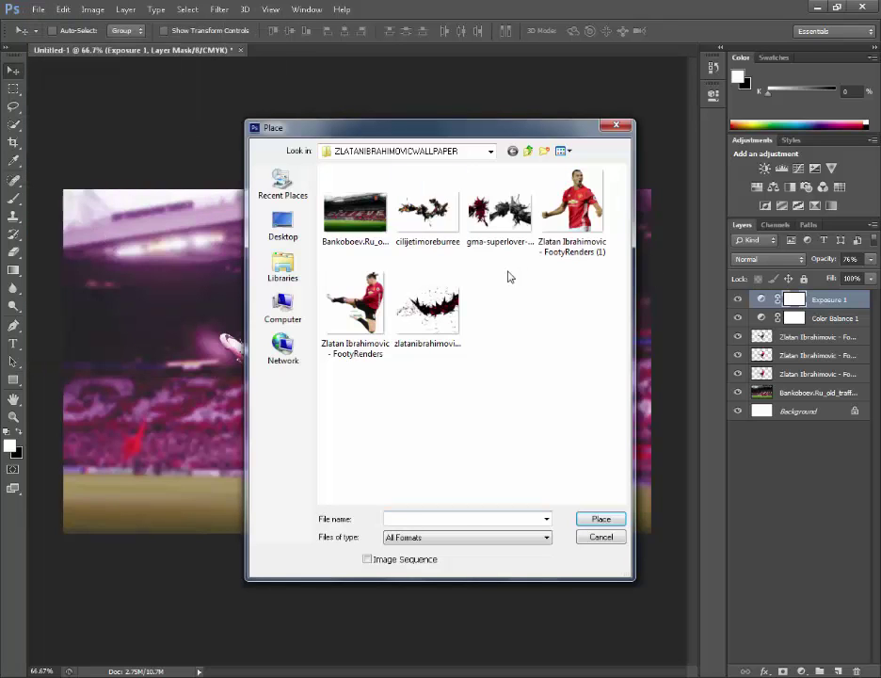
{"action": "left_click", "coordinate": [428, 311]}
{"action": "left_click", "coordinate": [433, 234]}
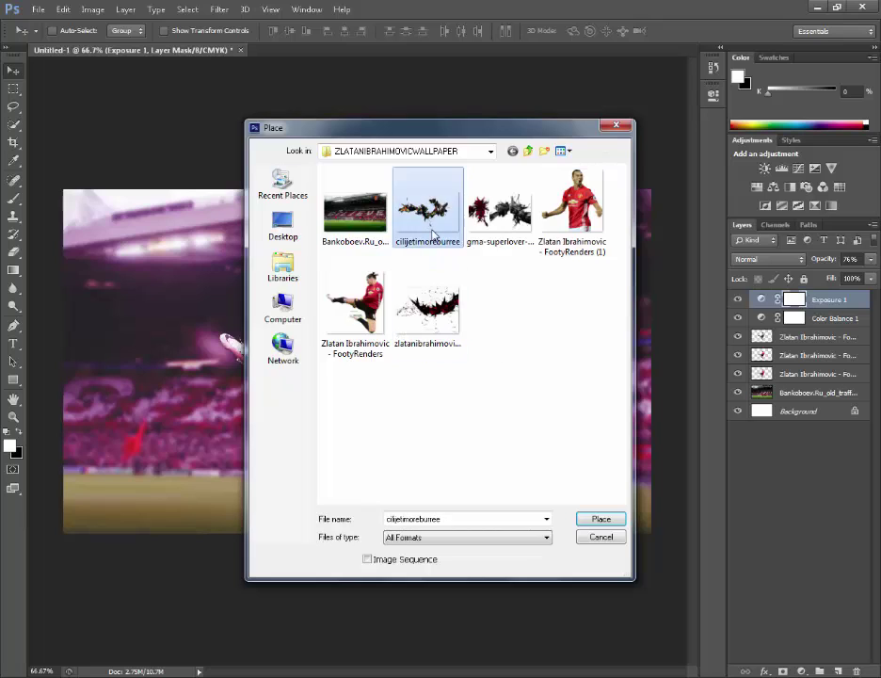
{"action": "double_click", "coordinate": [433, 234]}
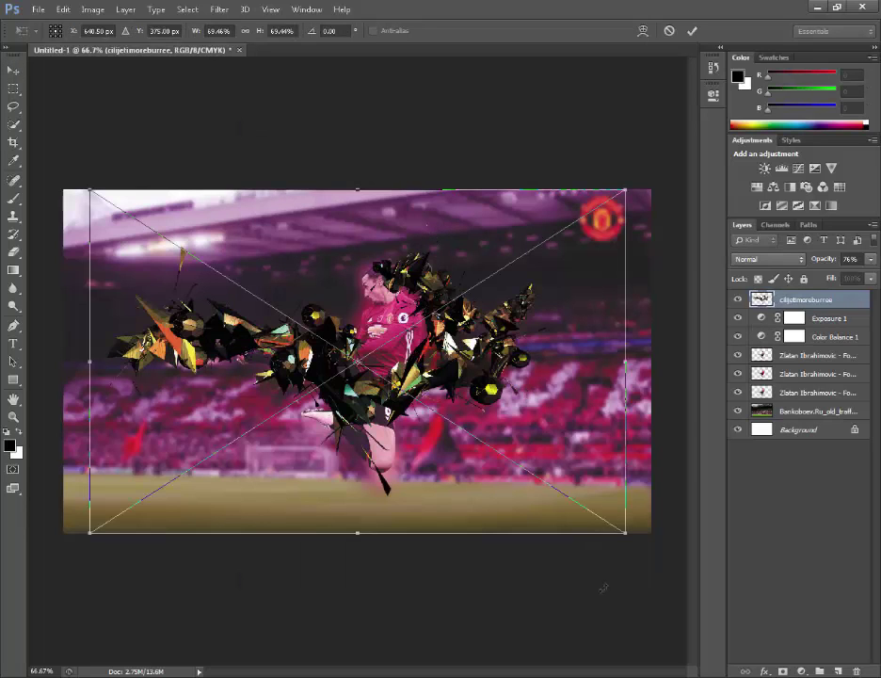
{"action": "left_click_drag", "start_coordinate": [628, 536], "coordinate": [403, 390]}
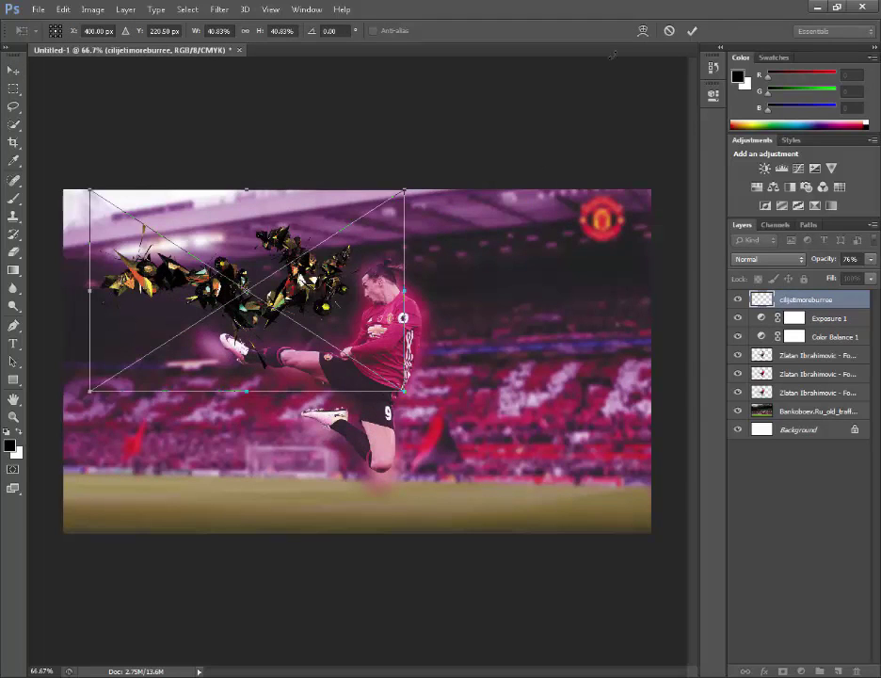
{"action": "left_click", "coordinate": [690, 31]}
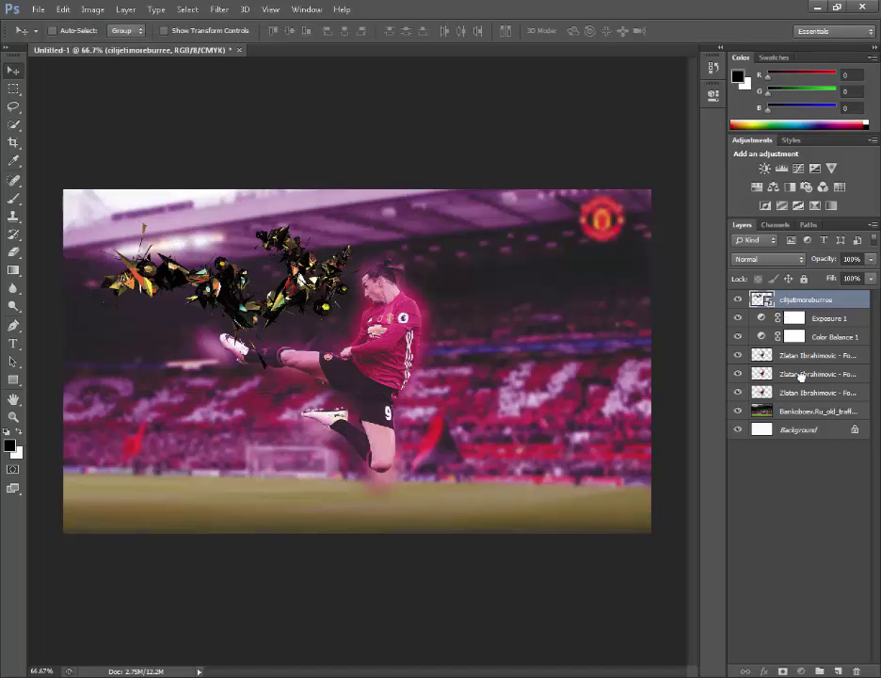
Move the shard layer below the three player layers, then centre it behind the player rotated to -90°
{"action": "mouse_move", "coordinate": [801, 377]}
{"action": "left_mouse_down"}
{"action": "mouse_move", "coordinate": [802, 419]}
{"action": "mouse_move", "coordinate": [789, 376]}
{"action": "left_mouse_up"}
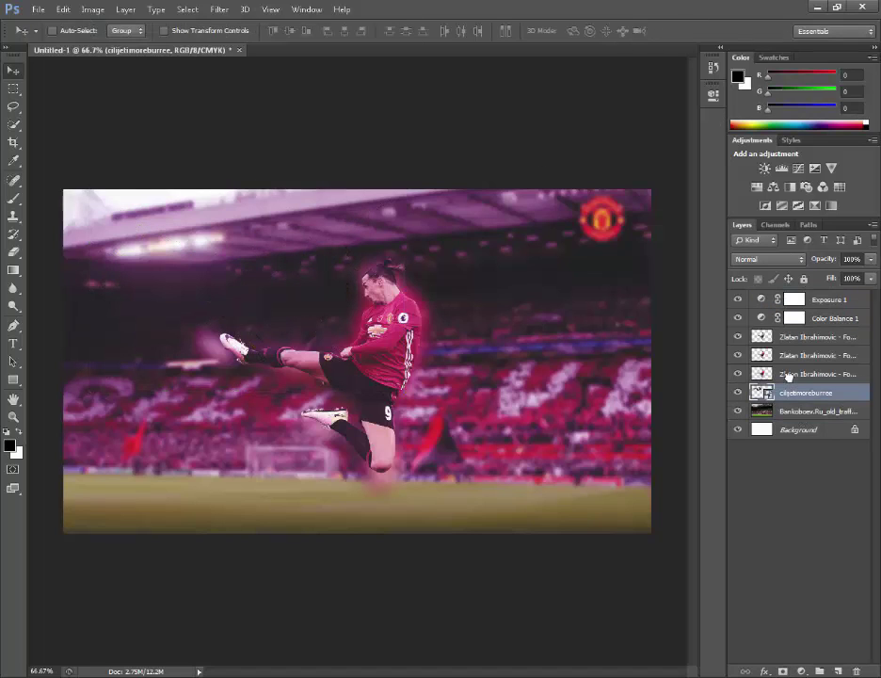
{"action": "left_click_drag", "start_coordinate": [282, 235], "coordinate": [500, 364]}
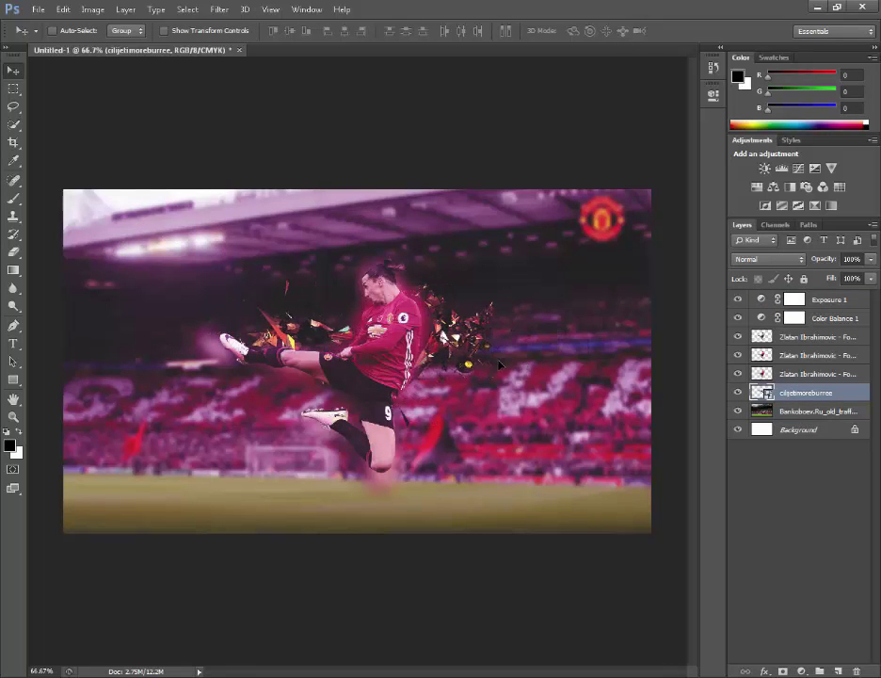
{"action": "key", "text": "ctrl+t"}
{"action": "left_click_drag", "start_coordinate": [459, 213], "coordinate": [243, 183]}
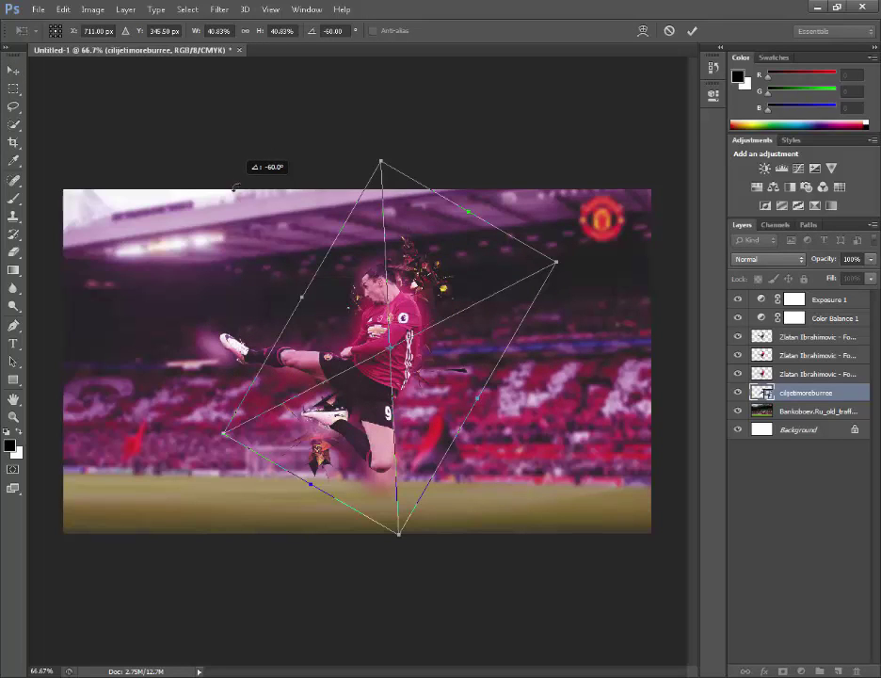
{"action": "left_click_drag", "start_coordinate": [340, 160], "coordinate": [248, 182]}
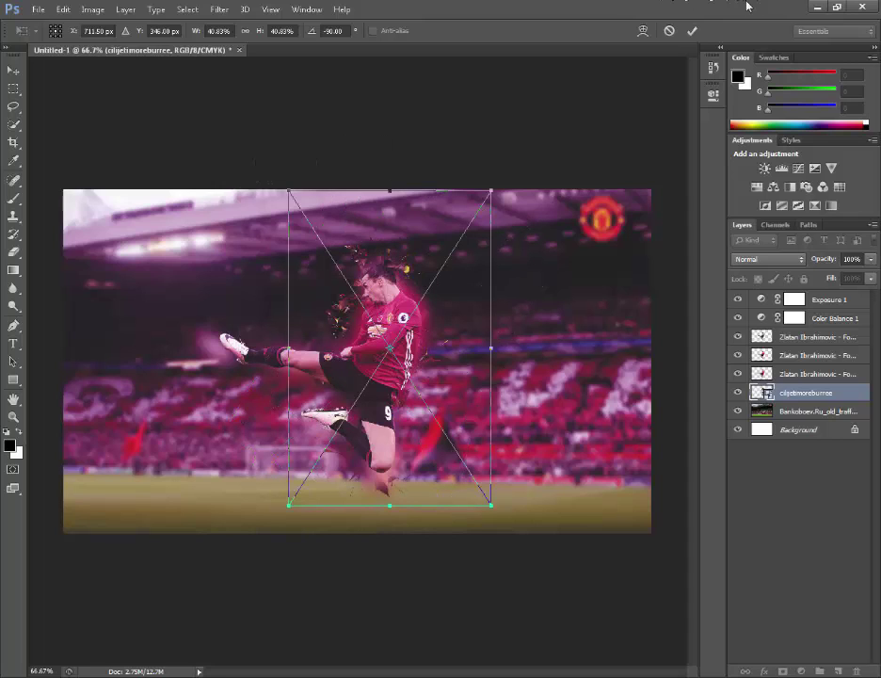
{"action": "left_click", "coordinate": [693, 31]}
Rasterize the cilijetimoreburree shard layer, keeping its opacity at 100%
{"action": "right_click", "coordinate": [812, 392]}
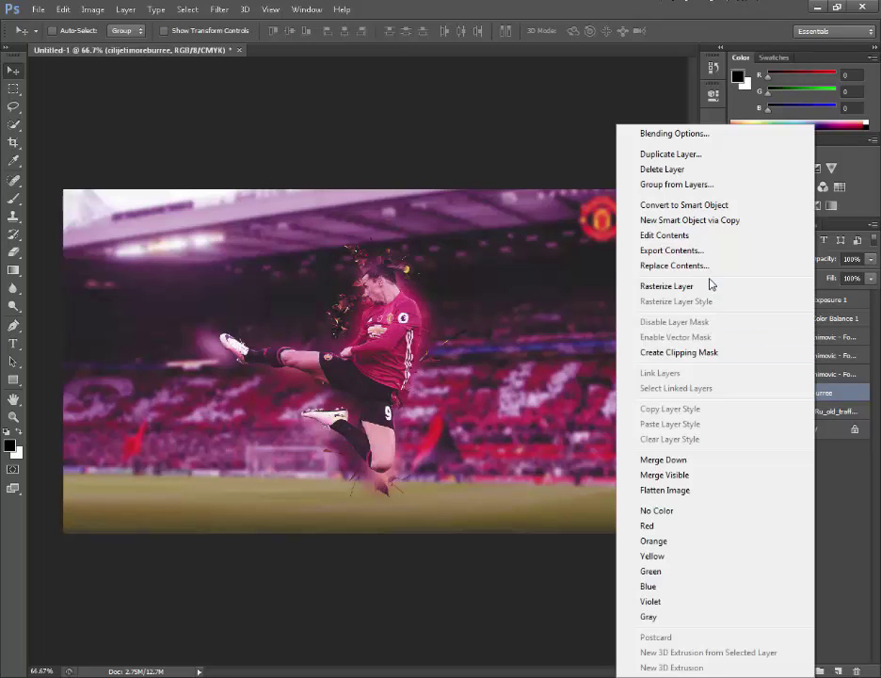
{"action": "left_click", "coordinate": [655, 284]}
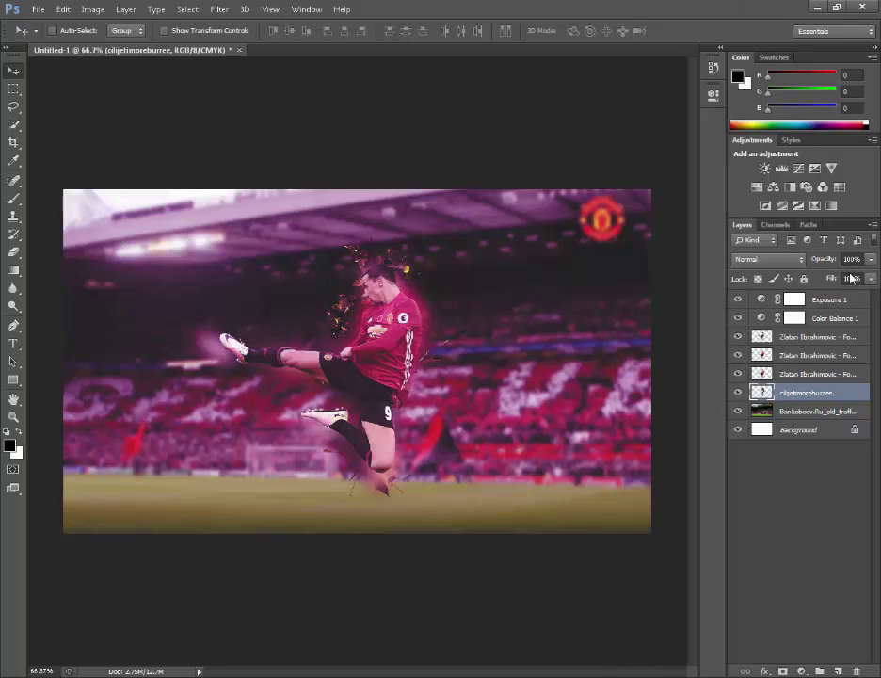
{"action": "left_click_drag", "start_coordinate": [871, 259], "coordinate": [858, 278]}
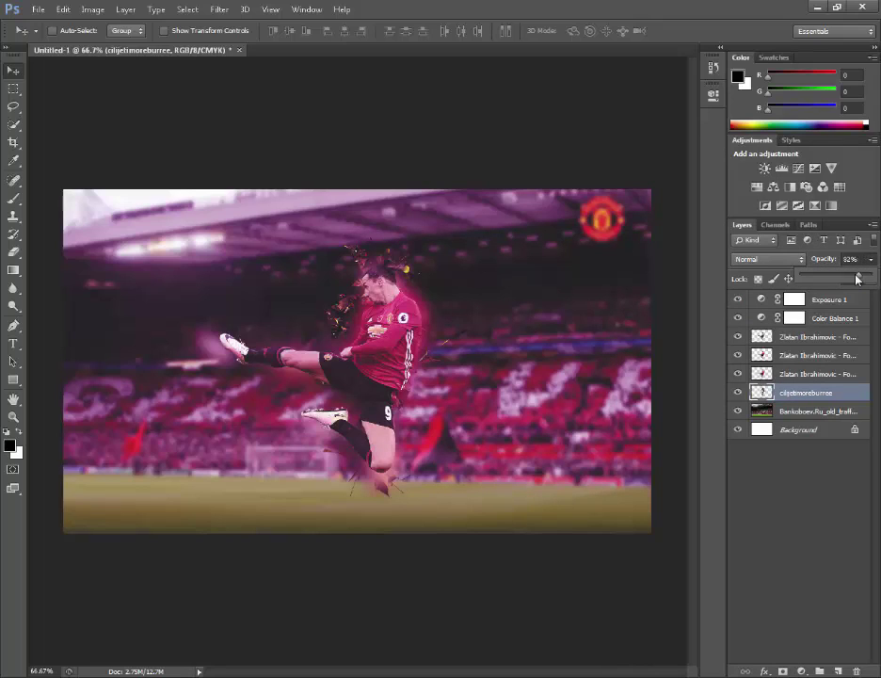
{"action": "left_click", "coordinate": [538, 323]}
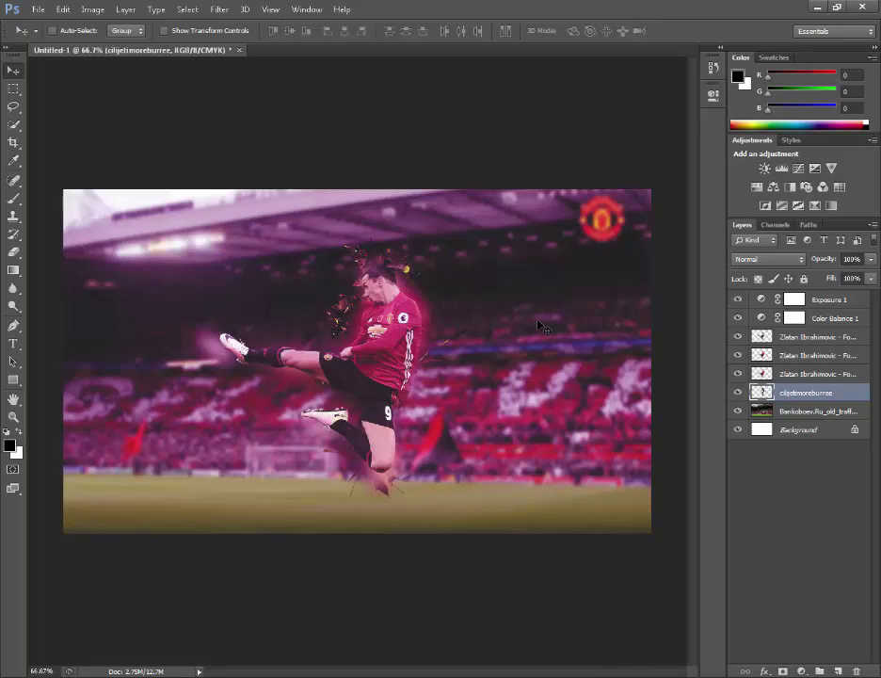
Rotate the shard layer by 15°, scale it to 106.86%, and shift it down behind the player
{"action": "key", "text": "ctrl+t"}
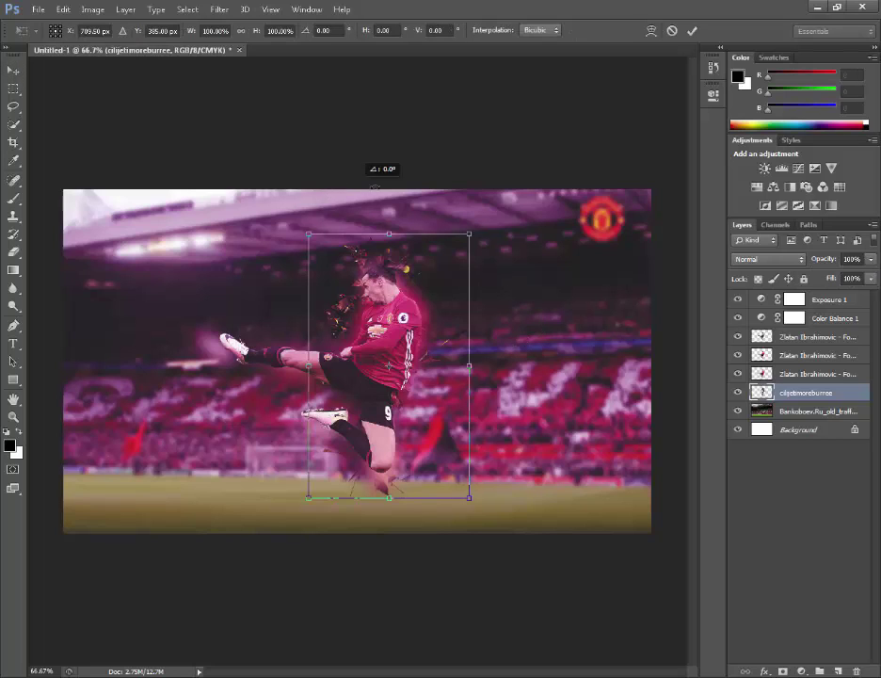
{"action": "left_click_drag", "start_coordinate": [375, 187], "coordinate": [420, 189]}
{"action": "left_click_drag", "start_coordinate": [347, 218], "coordinate": [314, 204]}
{"action": "left_click_drag", "start_coordinate": [382, 301], "coordinate": [381, 335]}
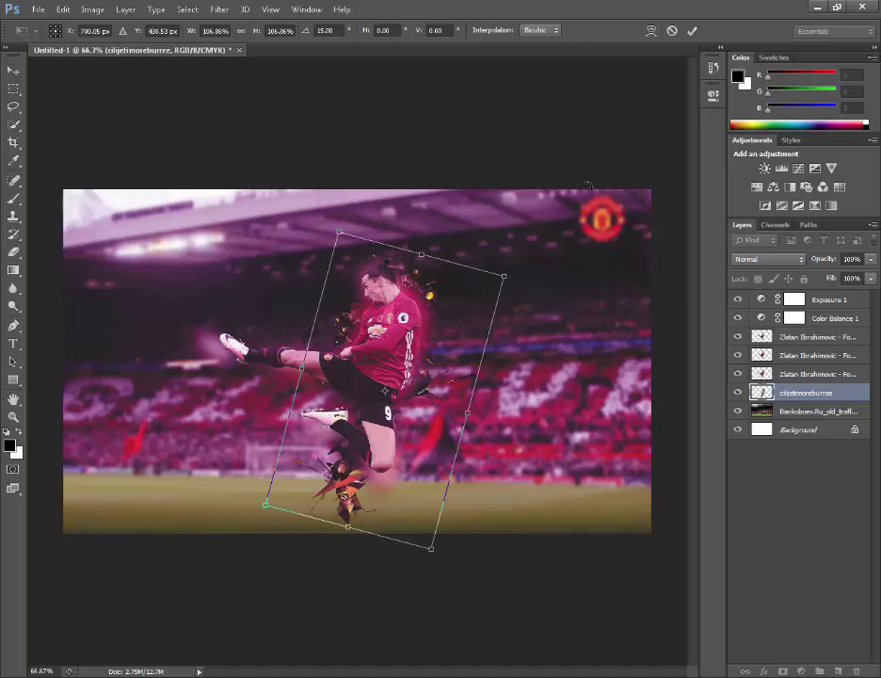
{"action": "left_click", "coordinate": [692, 32]}
Erase the shards below the player's legs and in front of his chest with a 60 pixel Eraser, leaving those behind his back
{"action": "left_click", "coordinate": [13, 234]}
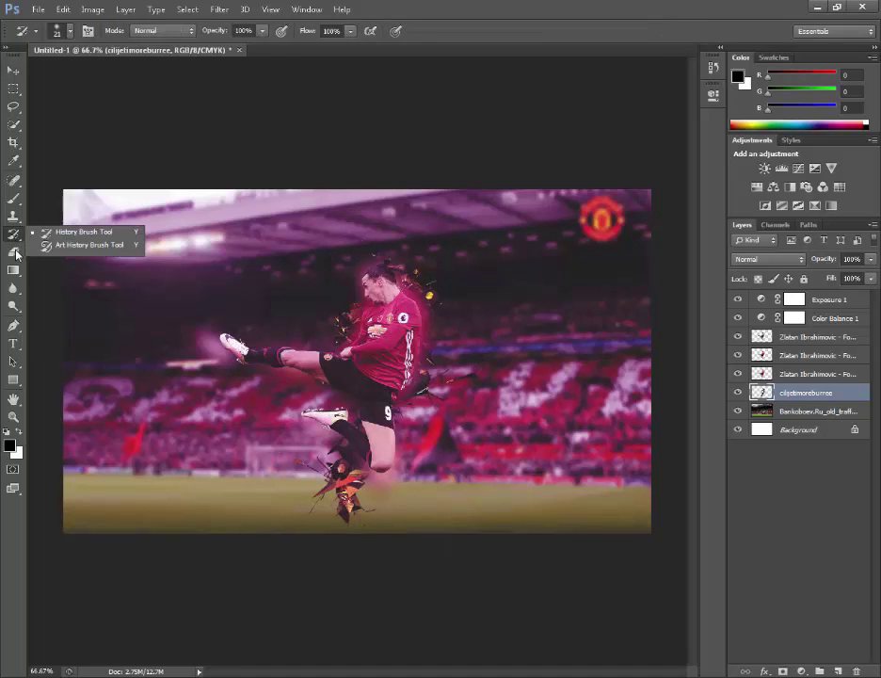
{"action": "left_click", "coordinate": [13, 251]}
{"action": "left_click", "coordinate": [377, 440]}
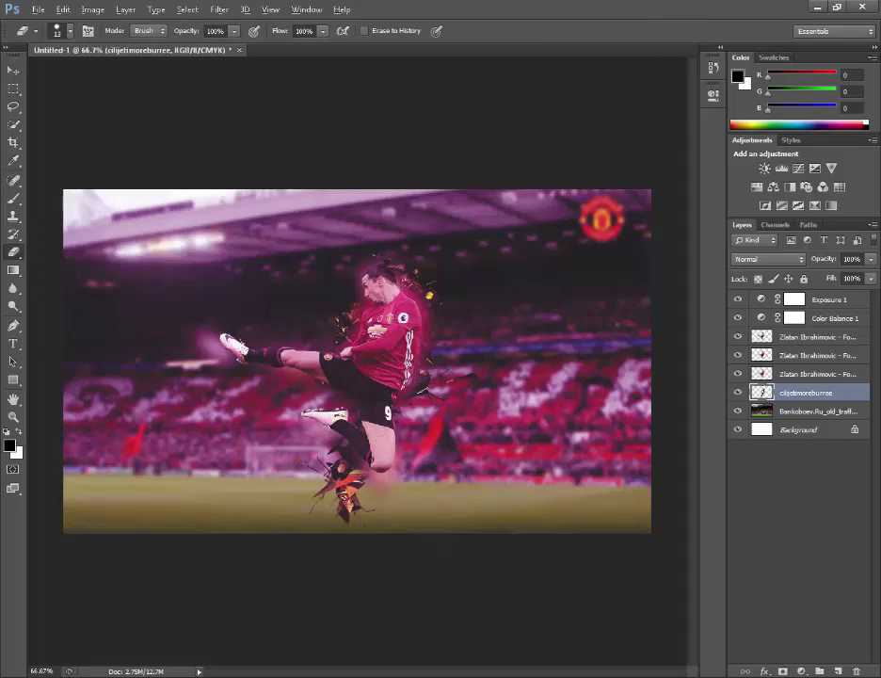
{"action": "left_click", "coordinate": [13, 417]}
{"action": "left_click", "coordinate": [337, 470]}
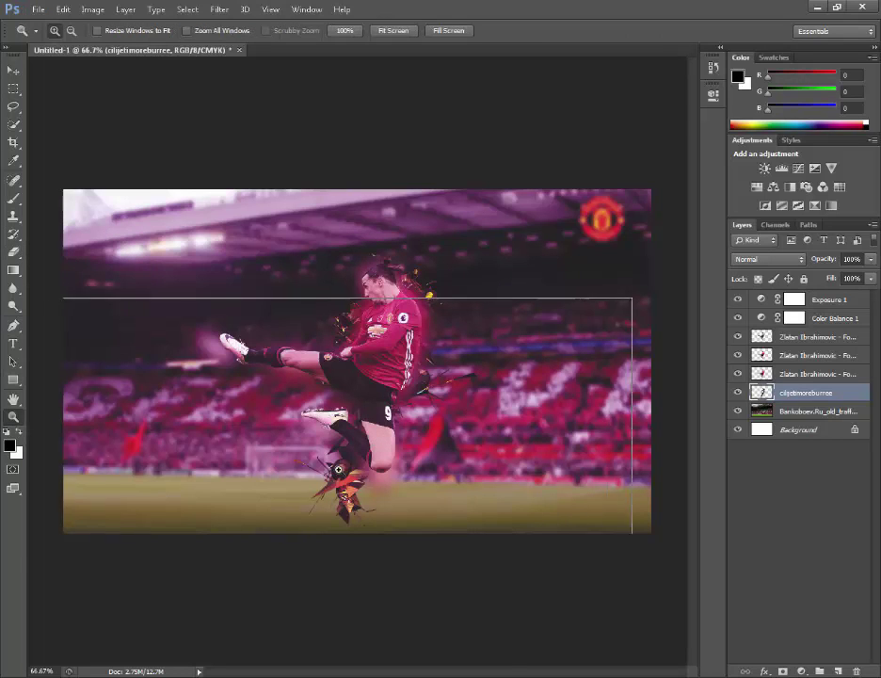
{"action": "left_click", "coordinate": [337, 470]}
{"action": "left_click", "coordinate": [275, 416], "text": "alt"}
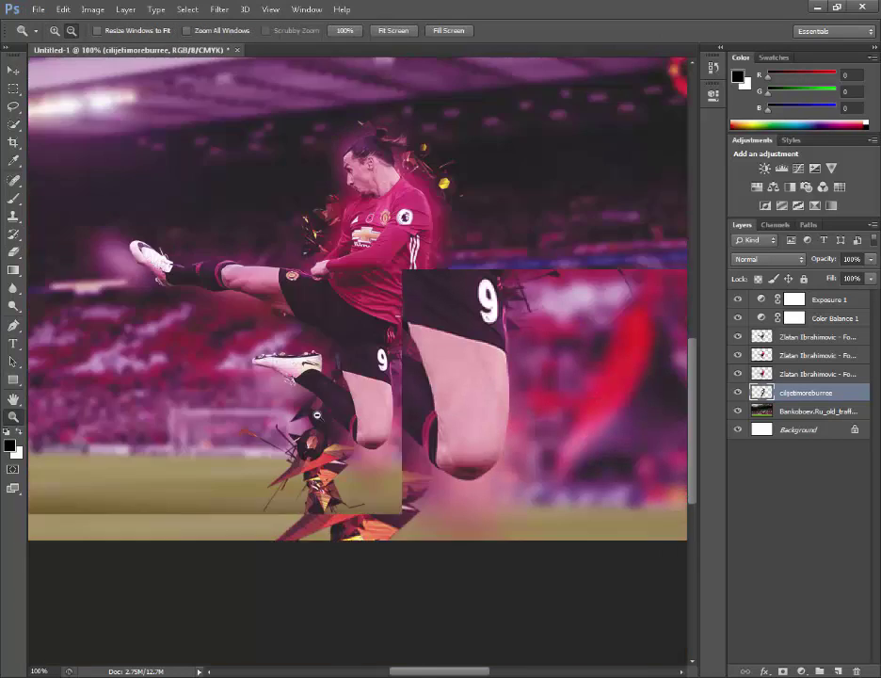
{"action": "left_click", "coordinate": [15, 199]}
{"action": "left_click", "coordinate": [13, 270]}
{"action": "left_click", "coordinate": [13, 252]}
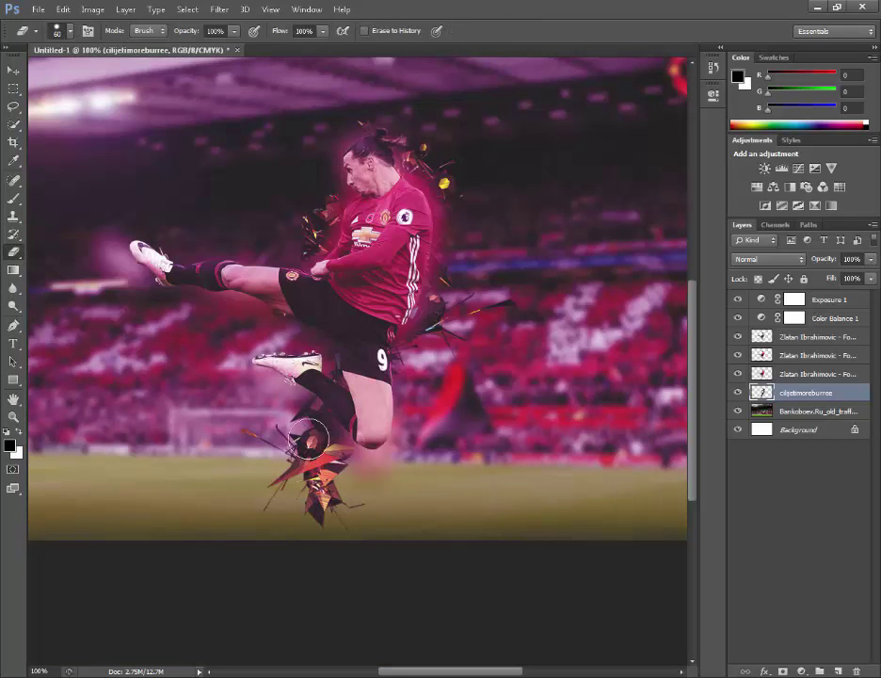
{"action": "left_click_drag", "start_coordinate": [311, 439], "coordinate": [320, 549]}
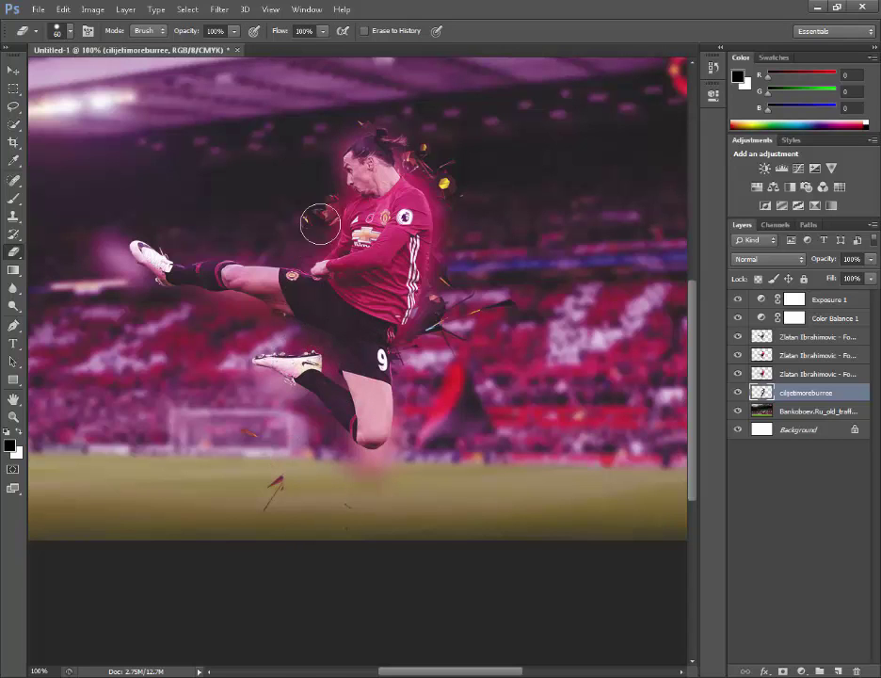
{"action": "left_click_drag", "start_coordinate": [275, 478], "coordinate": [263, 526]}
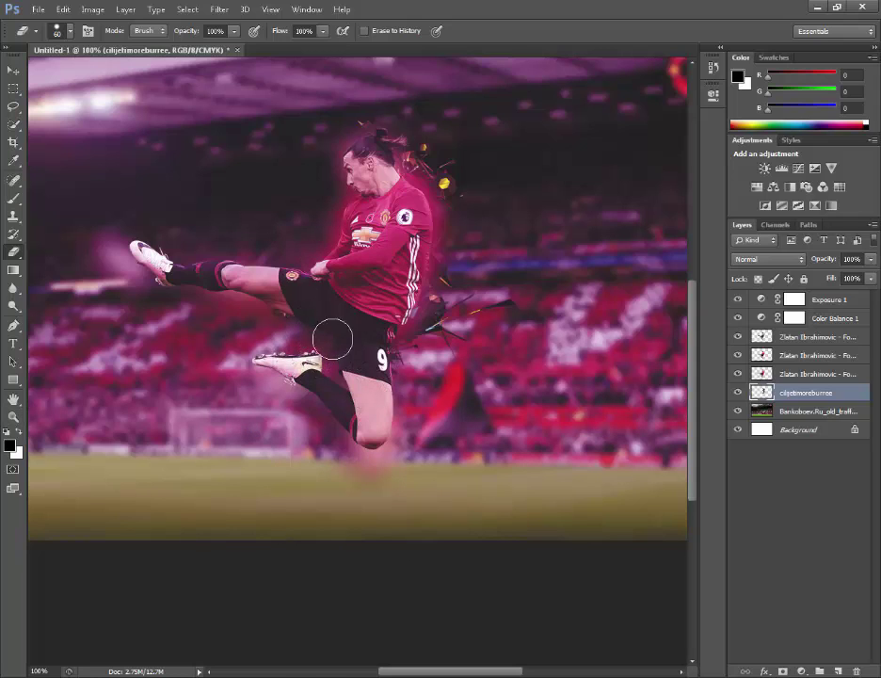
{"action": "left_click", "coordinate": [38, 9]}
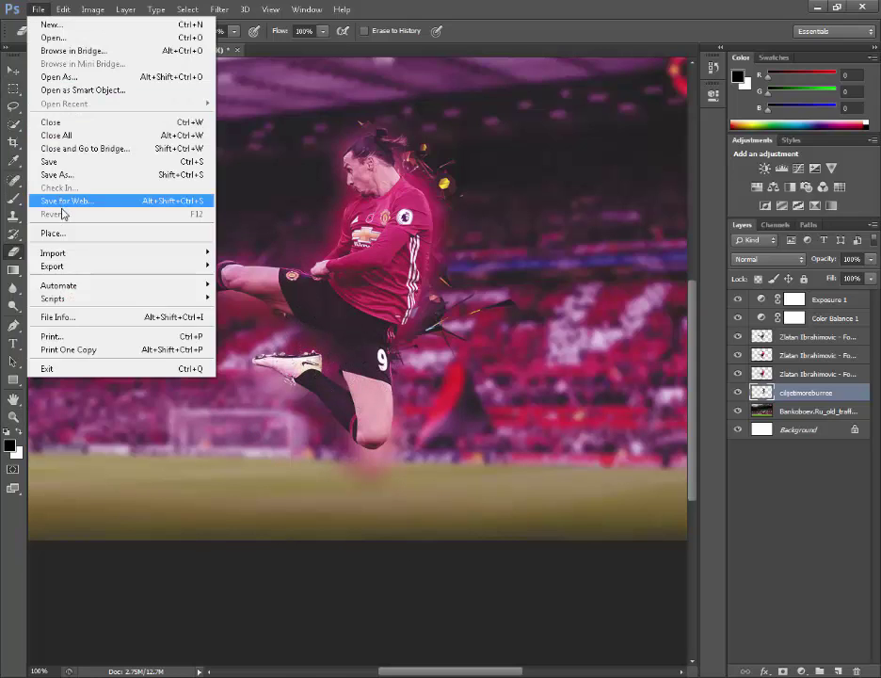
{"action": "left_click", "coordinate": [56, 178]}
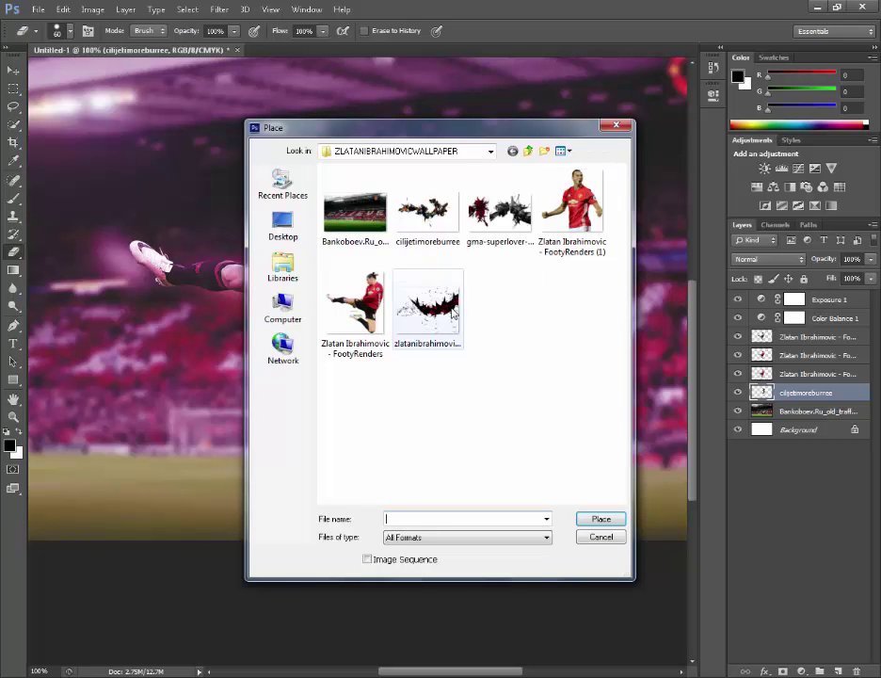
{"action": "left_click", "coordinate": [435, 231]}
{"action": "left_click", "coordinate": [491, 214]}
{"action": "double_click", "coordinate": [418, 215]}
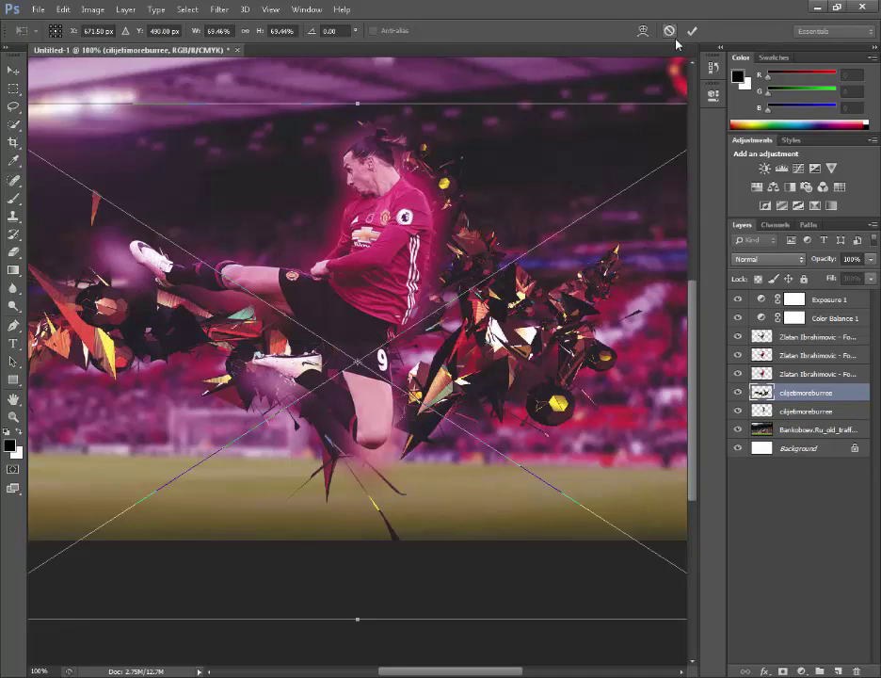
{"action": "left_click", "coordinate": [669, 30]}
{"action": "left_click", "coordinate": [38, 9]}
{"action": "key", "text": "Escape"}
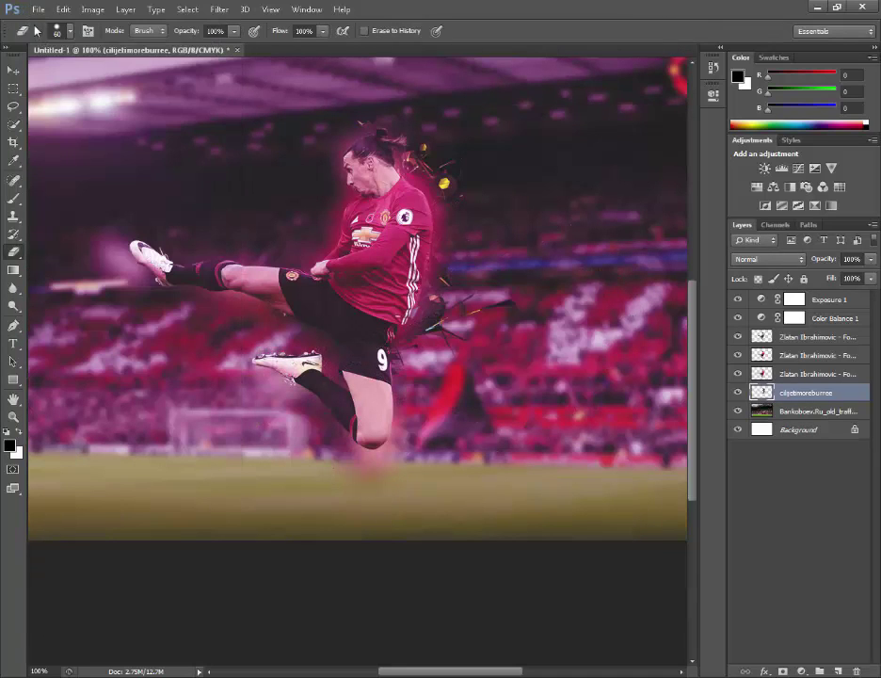
{"action": "left_click", "coordinate": [38, 9]}
{"action": "left_click", "coordinate": [45, 232]}
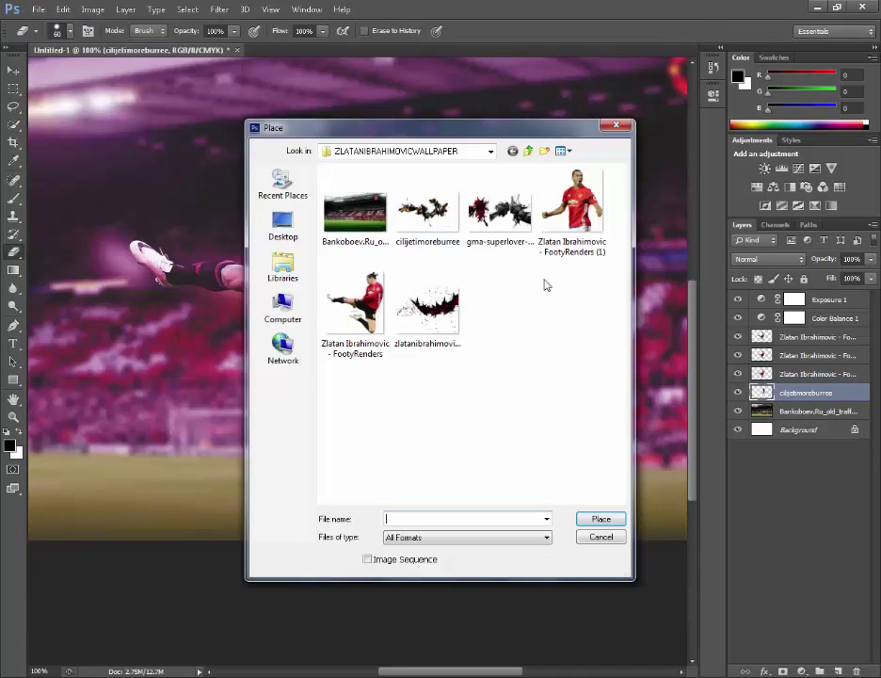
{"action": "left_click", "coordinate": [497, 207]}
{"action": "double_click", "coordinate": [497, 206]}
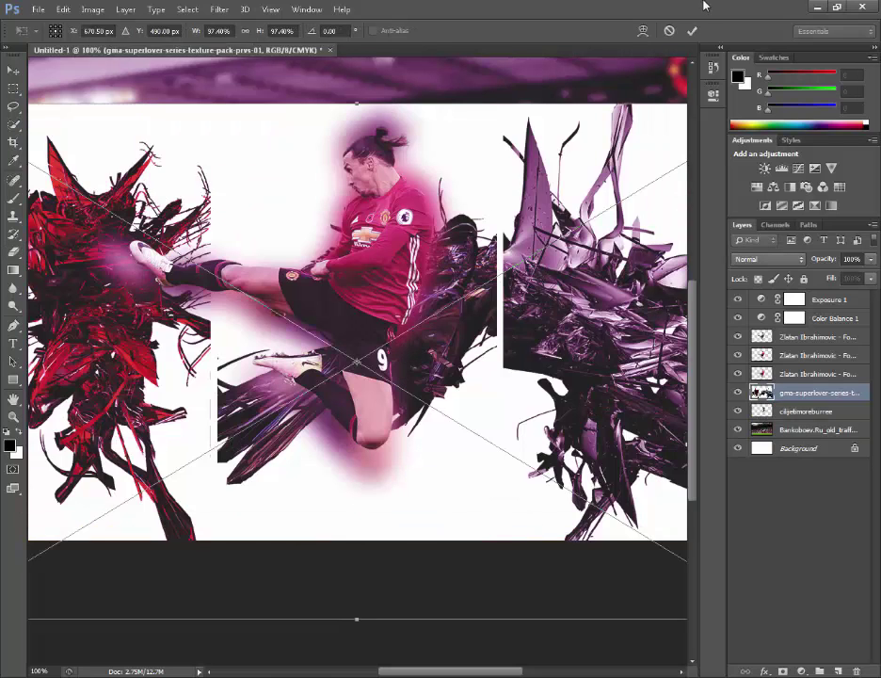
{"action": "left_click", "coordinate": [669, 30]}
Place the zlatanibrahimovictexture image above the cilijetimoreburree layer and scale it to 37.54% behind the kicking player
{"action": "left_click", "coordinate": [38, 10]}
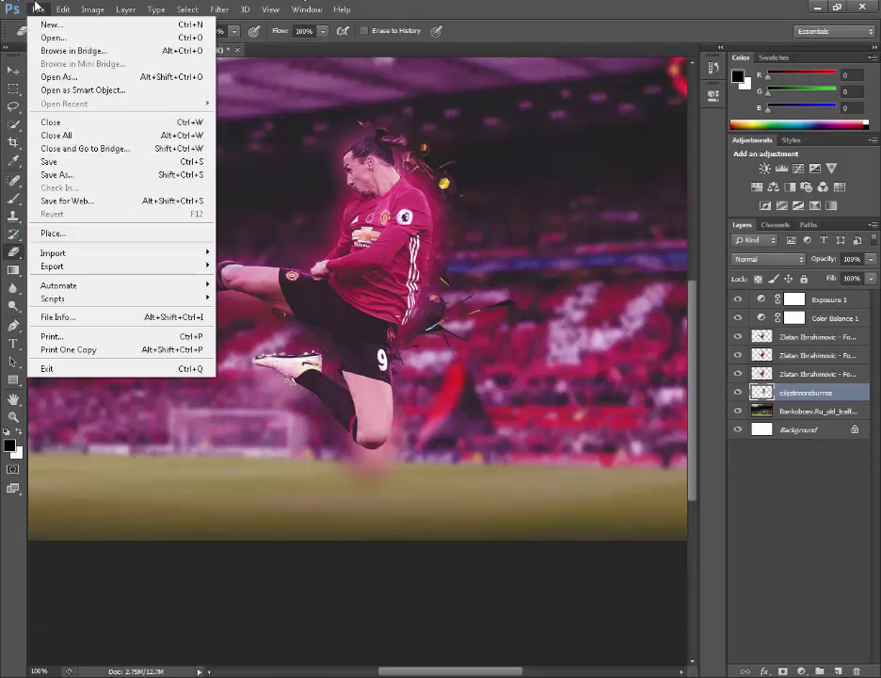
{"action": "left_click", "coordinate": [68, 241]}
{"action": "left_click", "coordinate": [444, 318]}
{"action": "double_click", "coordinate": [444, 318]}
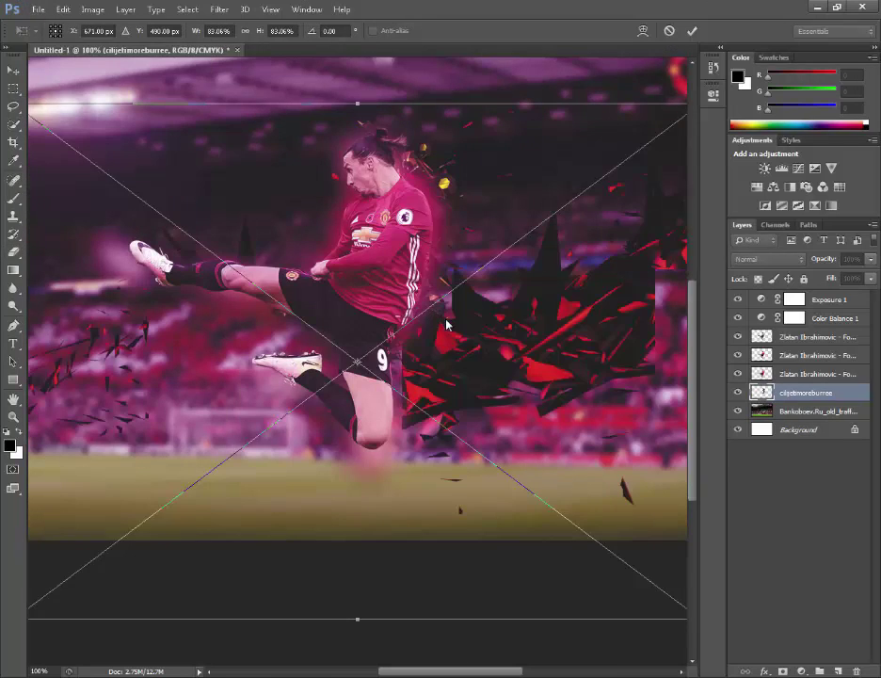
{"action": "left_click_drag", "start_coordinate": [405, 337], "coordinate": [257, 302]}
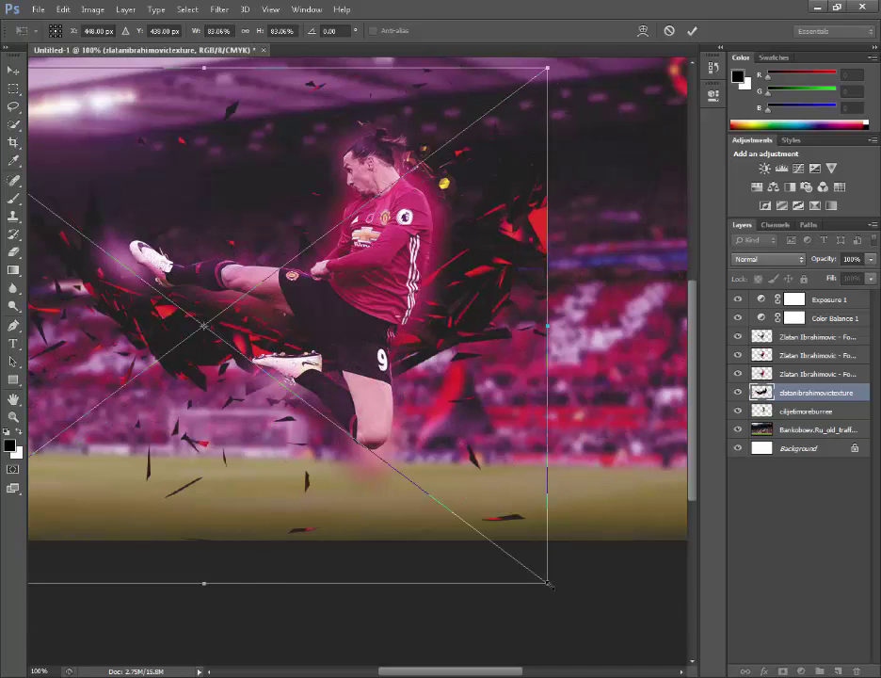
{"action": "left_click_drag", "start_coordinate": [548, 584], "coordinate": [368, 301]}
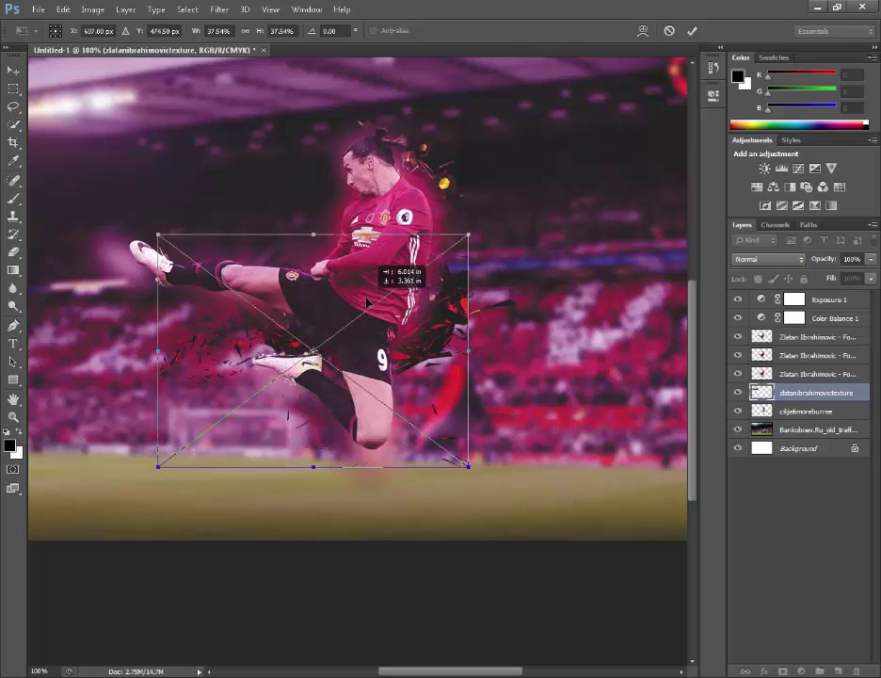
Rotate the placed shard texture to 22.32° and position it beneath the player's raised leg, around X 531 px, Y 412 px
{"action": "left_click_drag", "start_coordinate": [295, 178], "coordinate": [333, 224]}
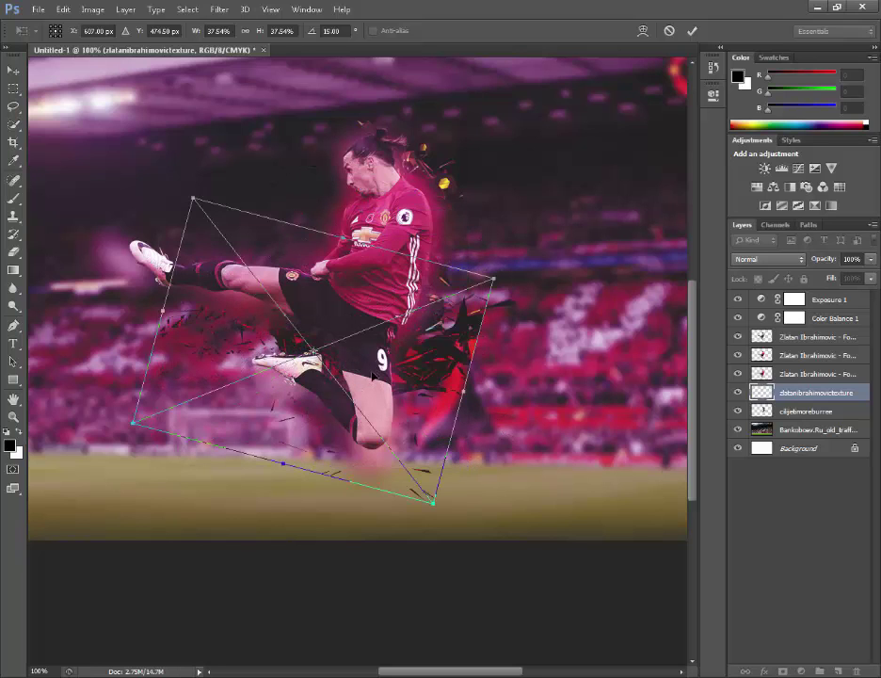
{"action": "left_click_drag", "start_coordinate": [373, 375], "coordinate": [287, 341]}
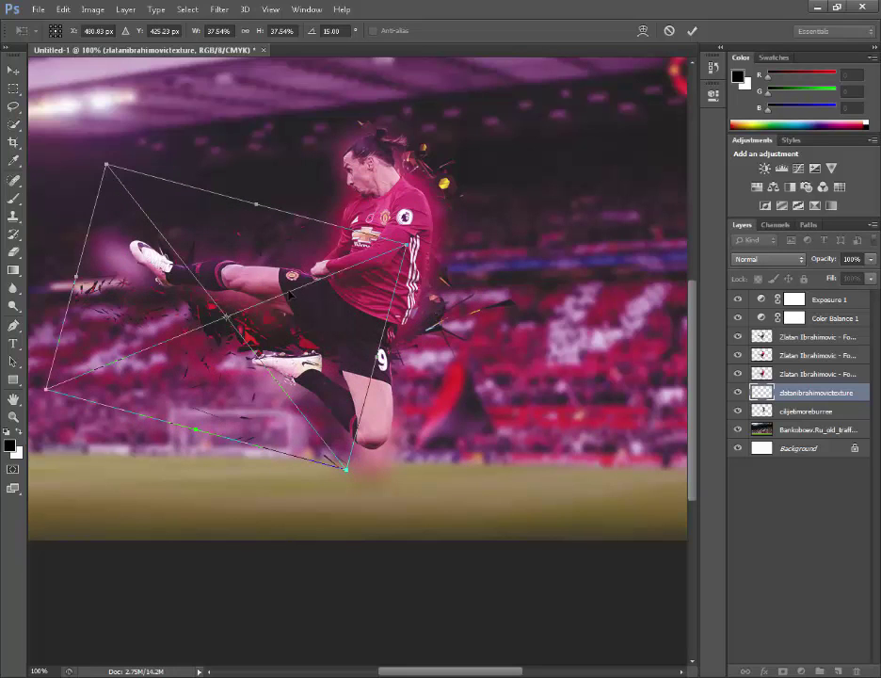
{"action": "left_click_drag", "start_coordinate": [362, 158], "coordinate": [389, 149]}
{"action": "left_click_drag", "start_coordinate": [337, 367], "coordinate": [315, 333]}
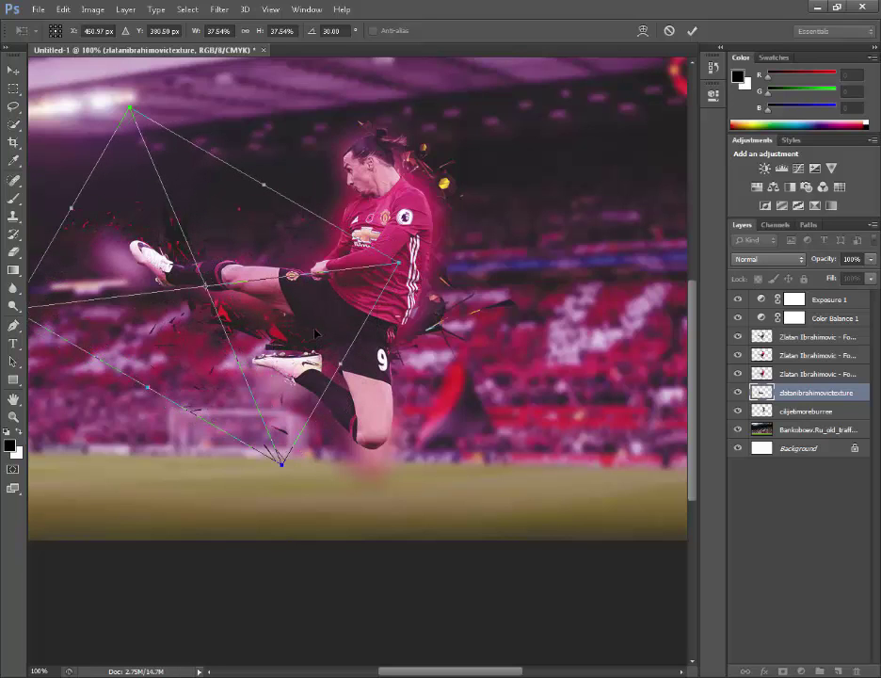
{"action": "left_click_drag", "start_coordinate": [309, 93], "coordinate": [280, 82]}
{"action": "left_click_drag", "start_coordinate": [285, 245], "coordinate": [344, 271]}
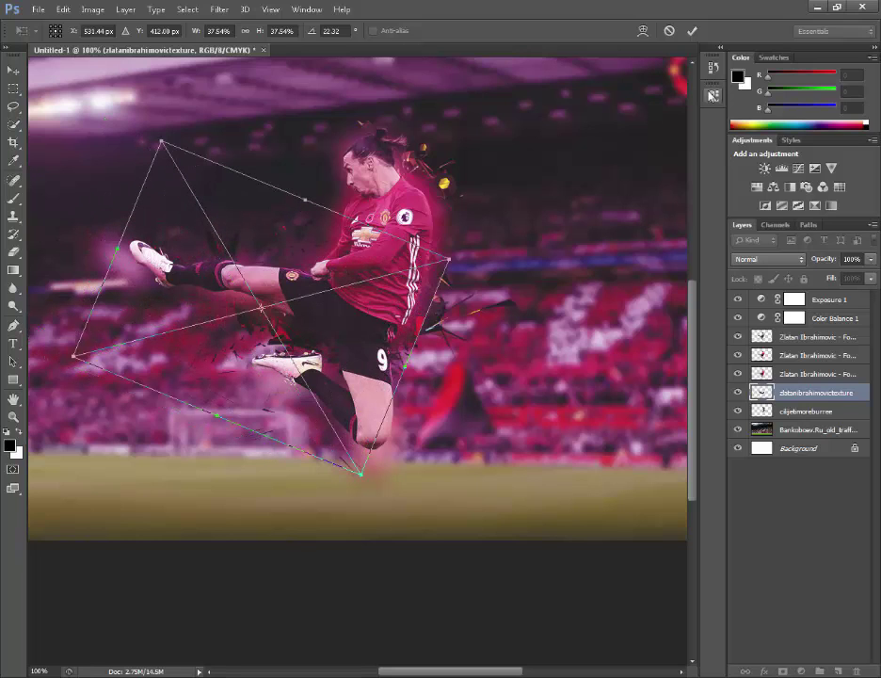
{"action": "key", "text": "Return"}
Rasterize the zlatanibrahimovictexture layer
{"action": "key", "text": "e"}
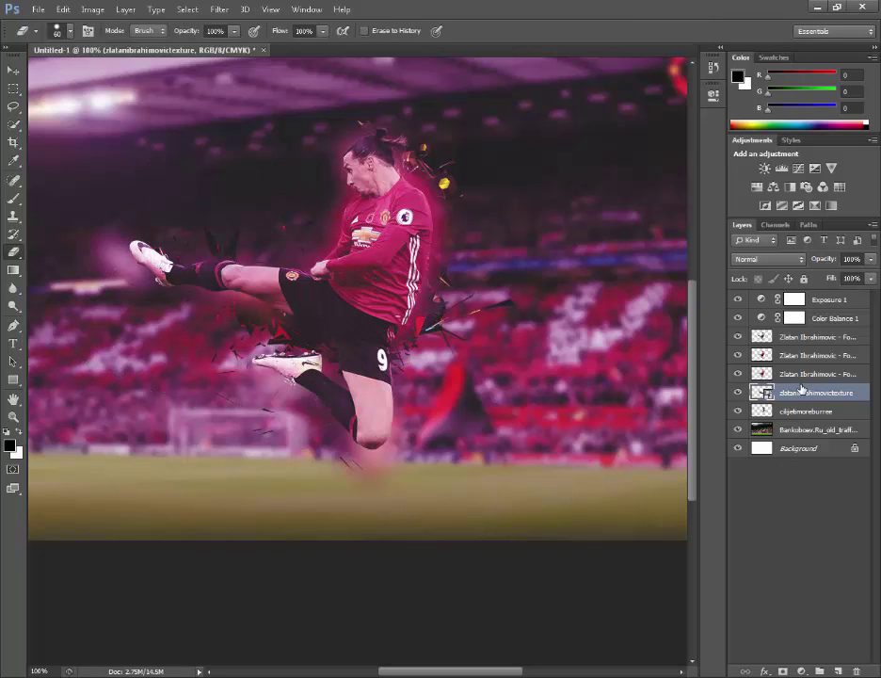
{"action": "right_click", "coordinate": [801, 389]}
{"action": "left_click", "coordinate": [686, 295]}
{"action": "left_click", "coordinate": [15, 71]}
{"action": "left_click", "coordinate": [13, 416]}
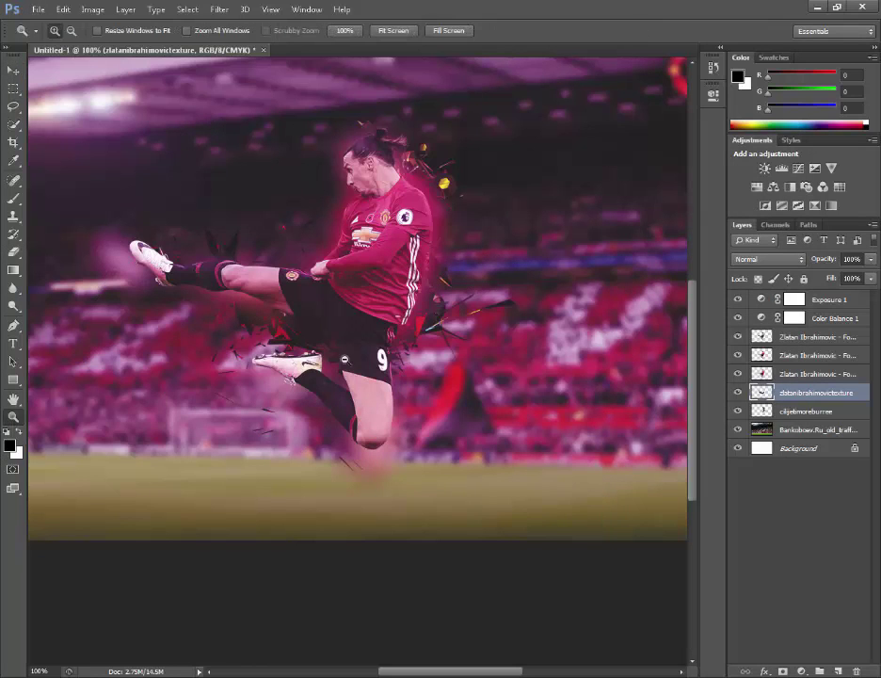
{"action": "left_click", "coordinate": [354, 351], "text": "alt"}
{"action": "left_click", "coordinate": [375, 290]}
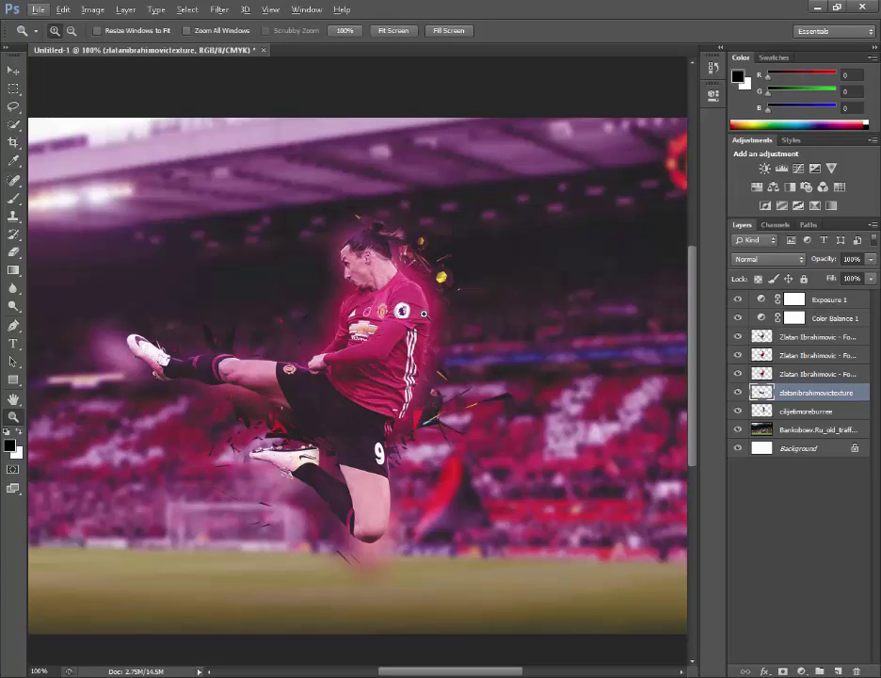
Place the Zlatan Ibrahimovic - FootyRenders (1) image at about 27.7% beside the kicking player, with its layer below both shard layers
{"action": "left_click", "coordinate": [39, 9]}
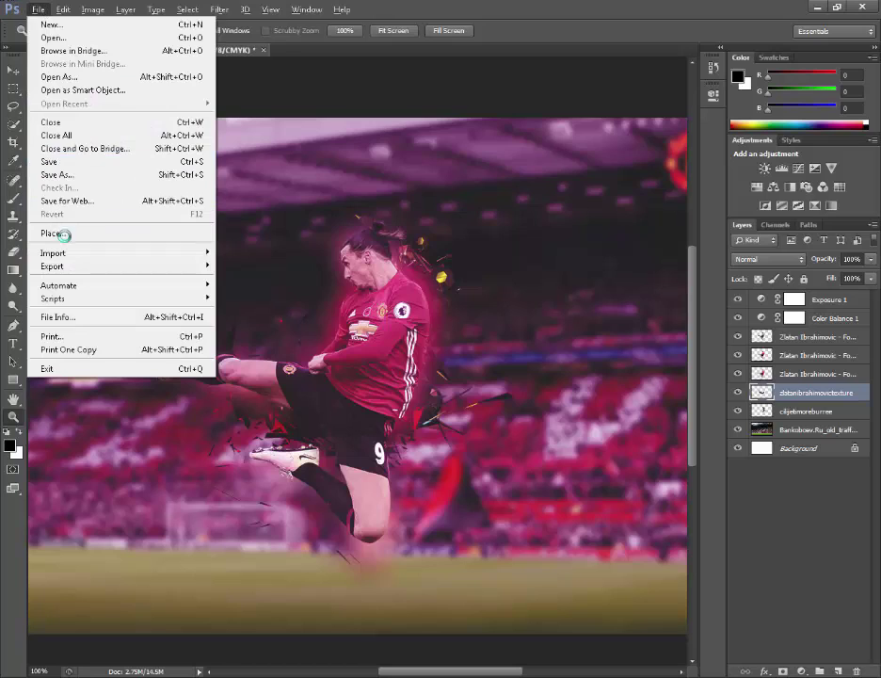
{"action": "left_click", "coordinate": [64, 233]}
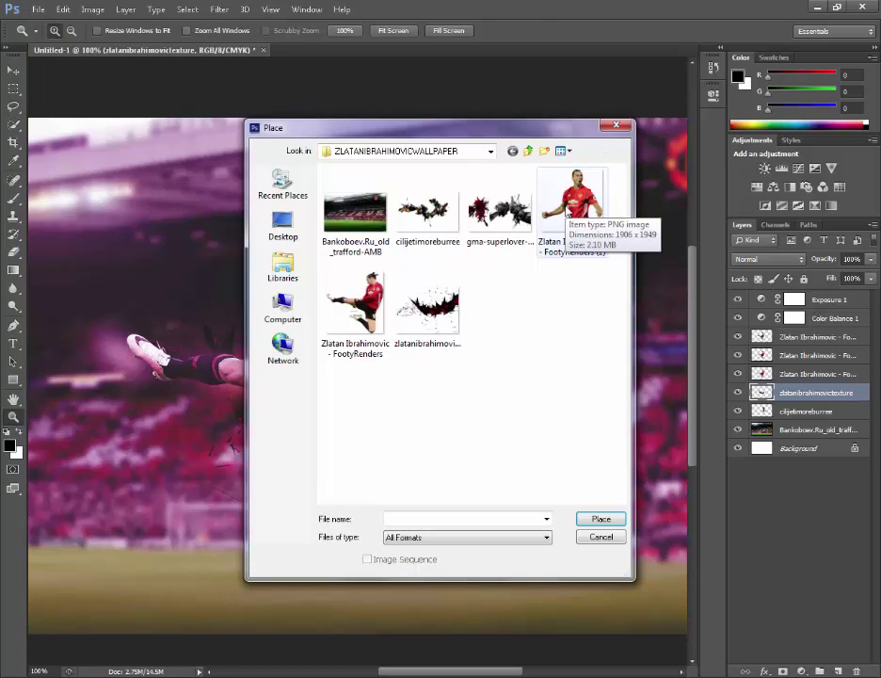
{"action": "double_click", "coordinate": [569, 210]}
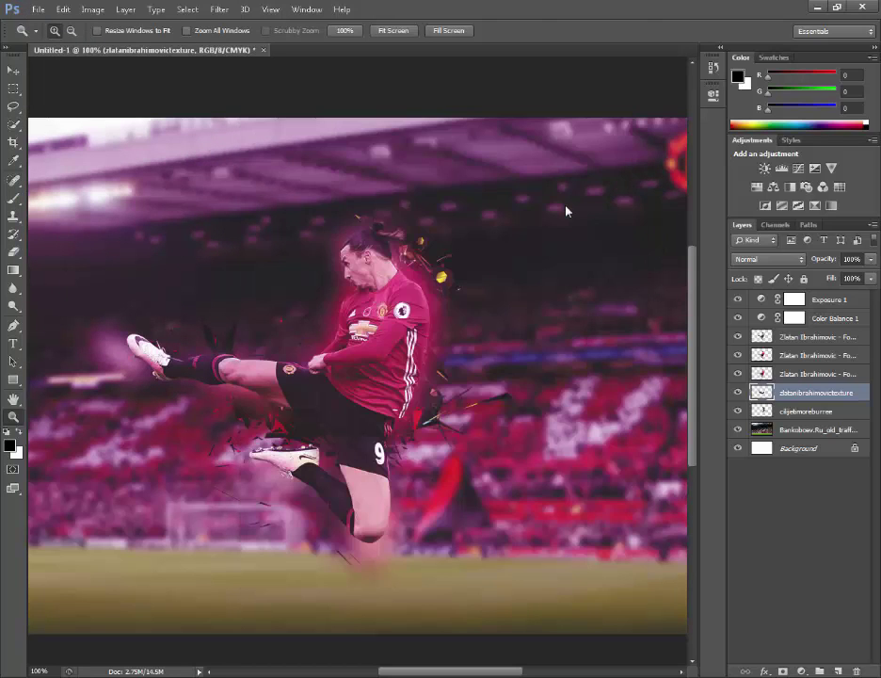
{"action": "left_click_drag", "start_coordinate": [468, 302], "coordinate": [397, 310]}
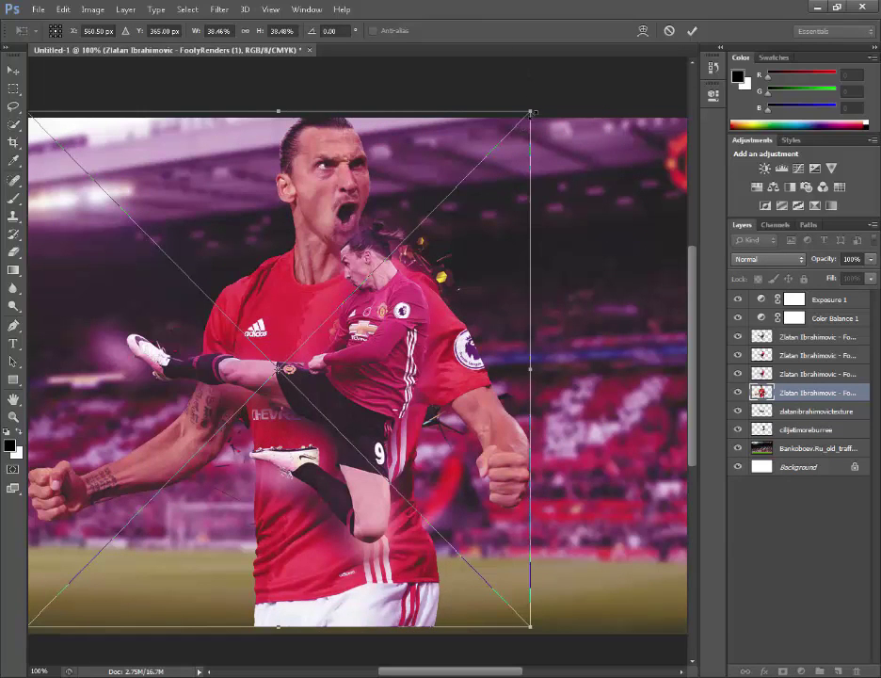
{"action": "left_click_drag", "start_coordinate": [532, 113], "coordinate": [361, 252]}
{"action": "left_click_drag", "start_coordinate": [224, 361], "coordinate": [483, 375]}
{"action": "left_click", "coordinate": [692, 31]}
{"action": "key", "text": "z"}
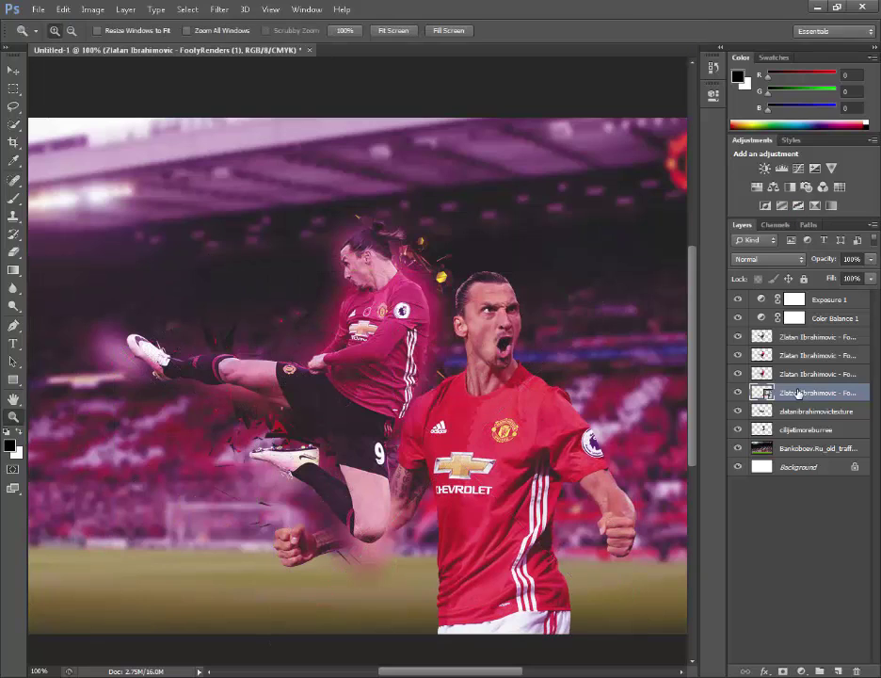
{"action": "left_click_drag", "start_coordinate": [814, 392], "coordinate": [805, 438]}
{"action": "left_click_drag", "start_coordinate": [536, 311], "coordinate": [540, 315]}
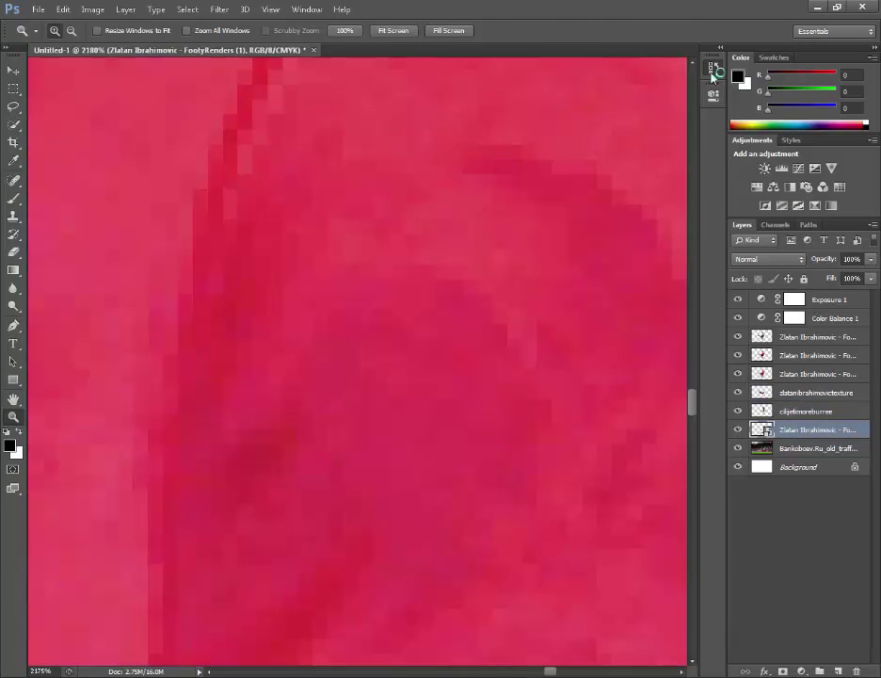
{"action": "left_click", "coordinate": [712, 71]}
{"action": "scroll", "coordinate": [526, 242], "scroll_direction": "down", "scroll_amount": 5}
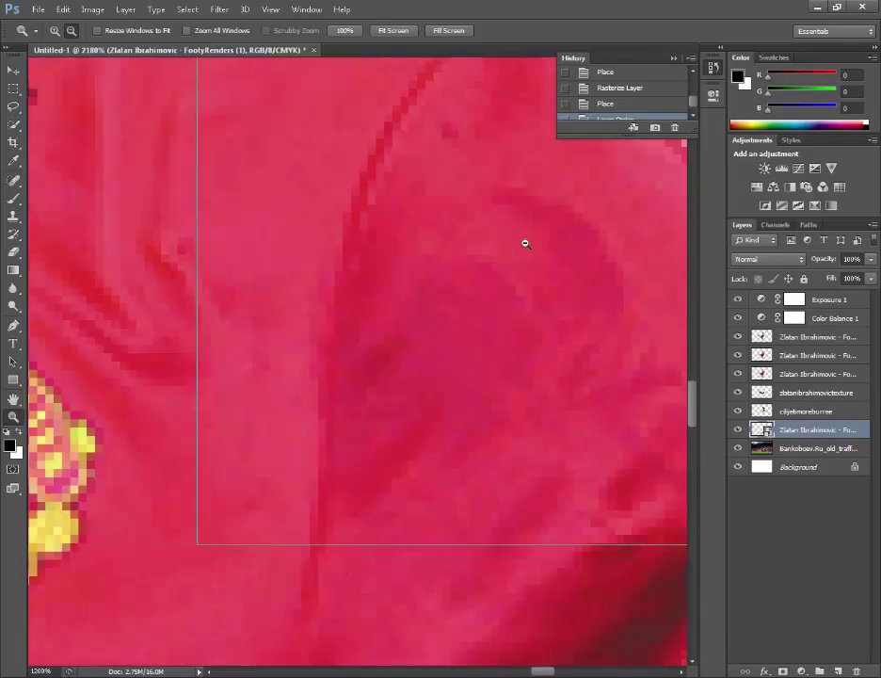
{"action": "scroll", "coordinate": [455, 332], "scroll_direction": "down", "scroll_amount": 6}
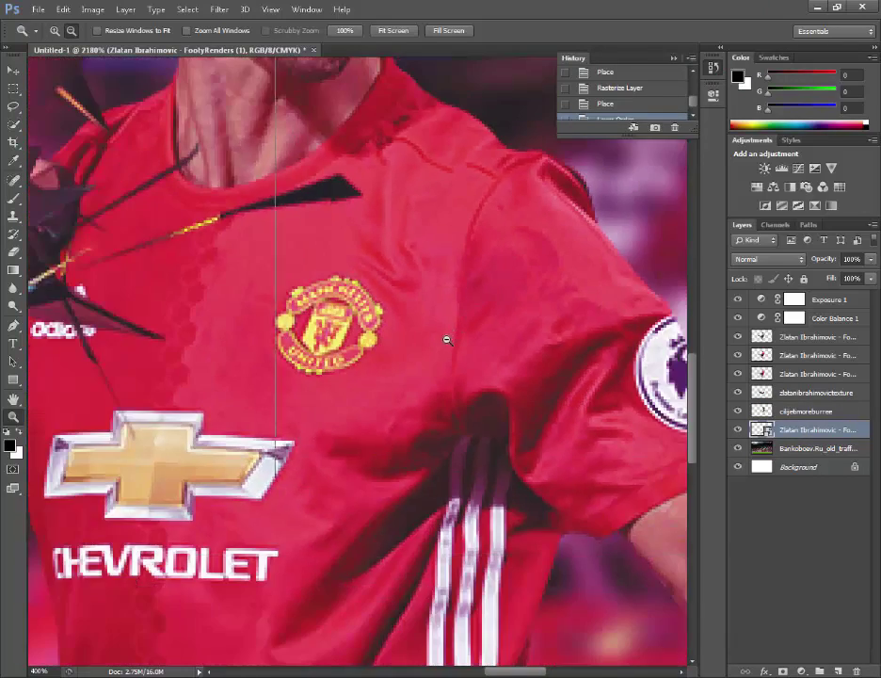
{"action": "scroll", "coordinate": [556, 205], "scroll_direction": "down", "scroll_amount": 1}
{"action": "scroll", "coordinate": [423, 313], "scroll_direction": "up", "scroll_amount": 3}
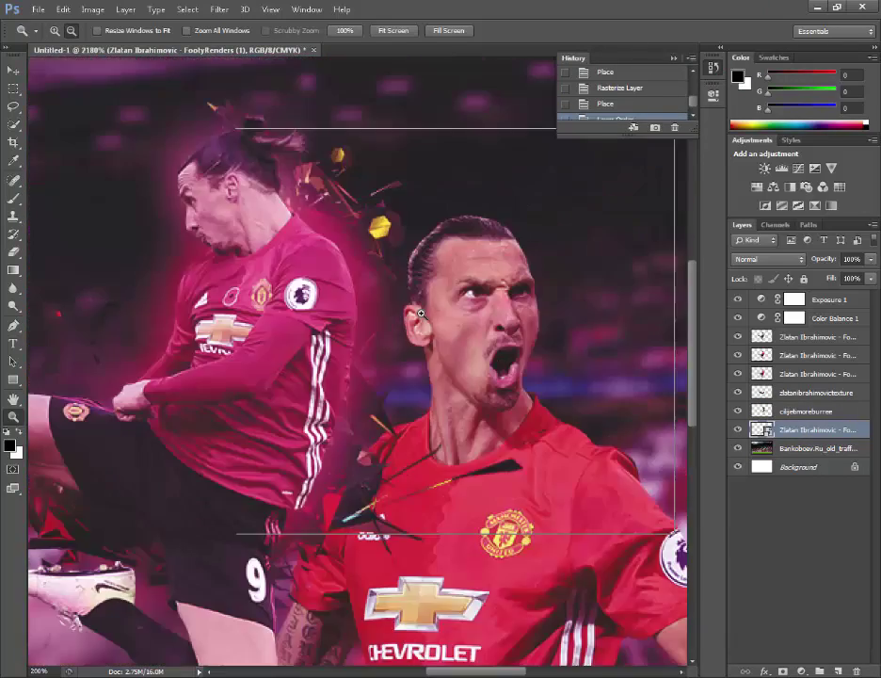
{"action": "scroll", "coordinate": [422, 312], "scroll_direction": "down", "scroll_amount": 2}
{"action": "left_click", "coordinate": [423, 312]}
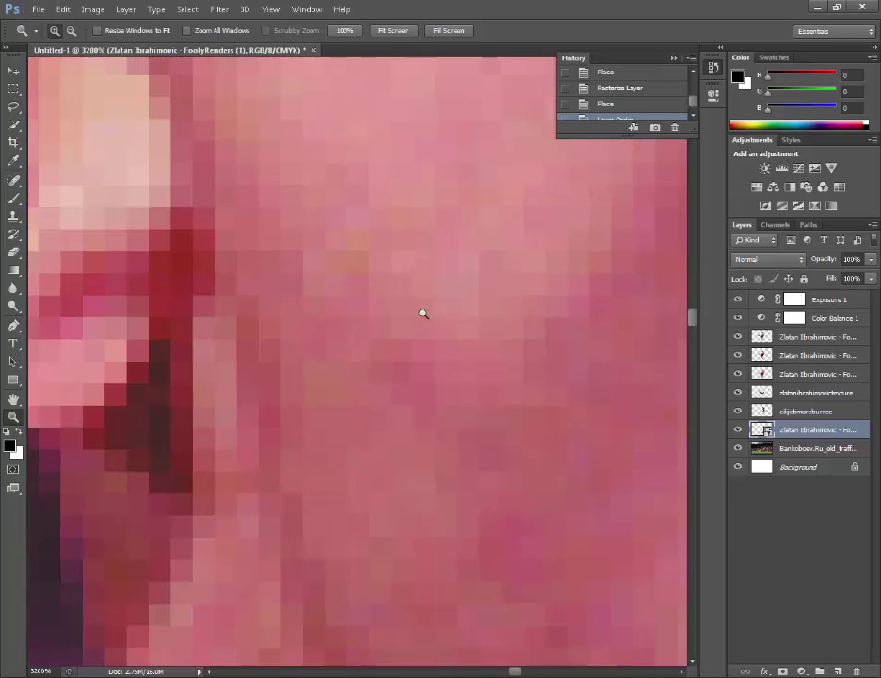
{"action": "key", "text": "ctrl+minus"}
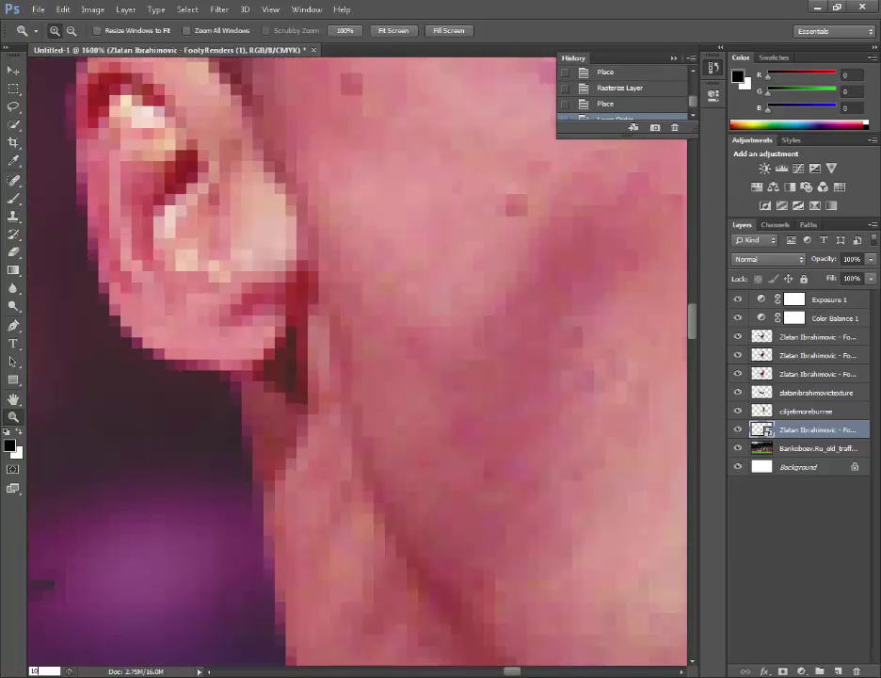
{"action": "key", "text": "ctrl+1"}
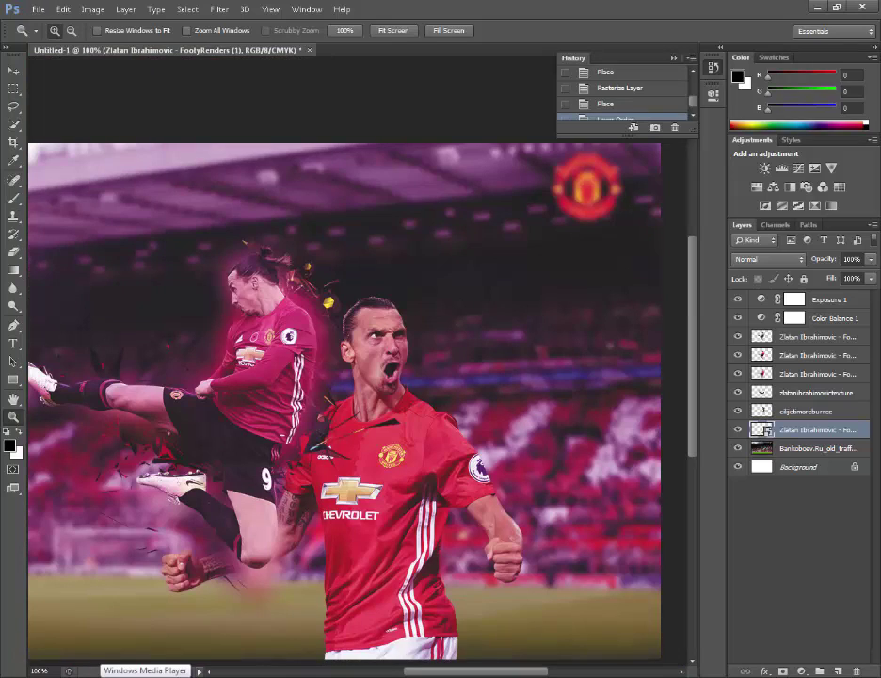
Shift the shouting player render slightly further from the kicking player and lower its layer opacity to 45%
{"action": "key", "text": "v"}
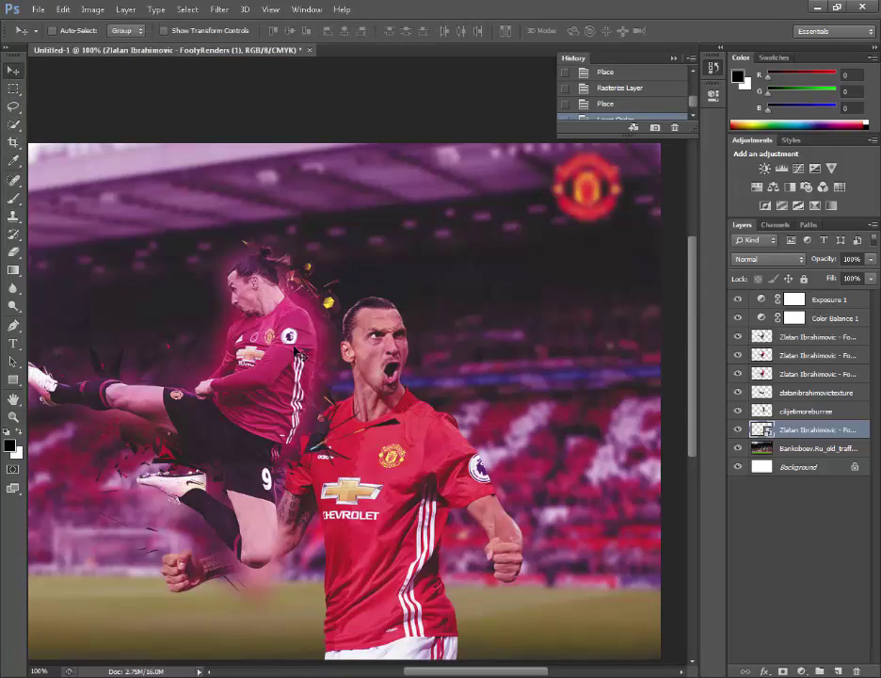
{"action": "key", "text": "ctrl+t"}
{"action": "left_click_drag", "start_coordinate": [399, 440], "coordinate": [421, 441]}
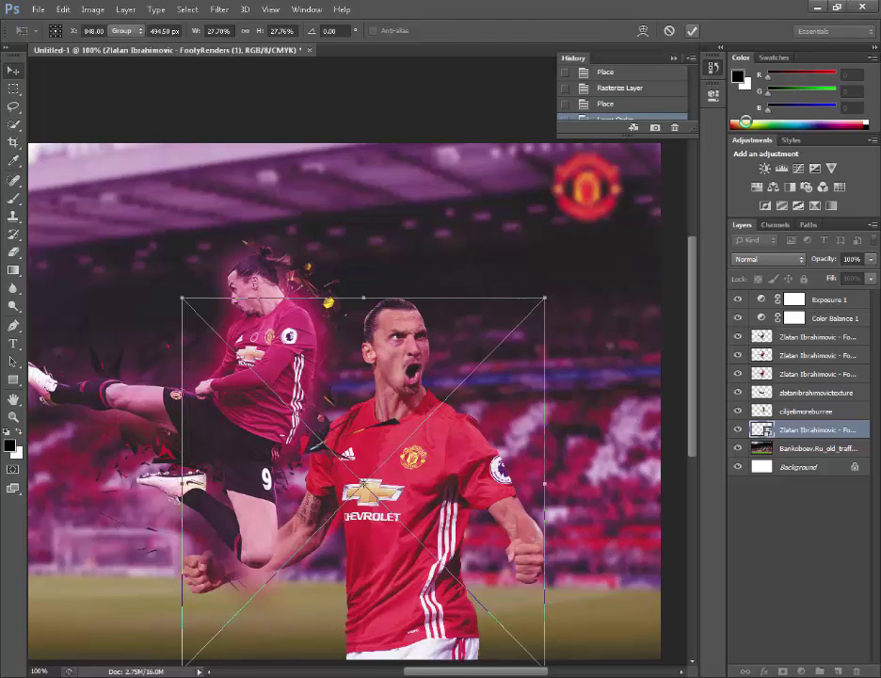
{"action": "left_click", "coordinate": [691, 30]}
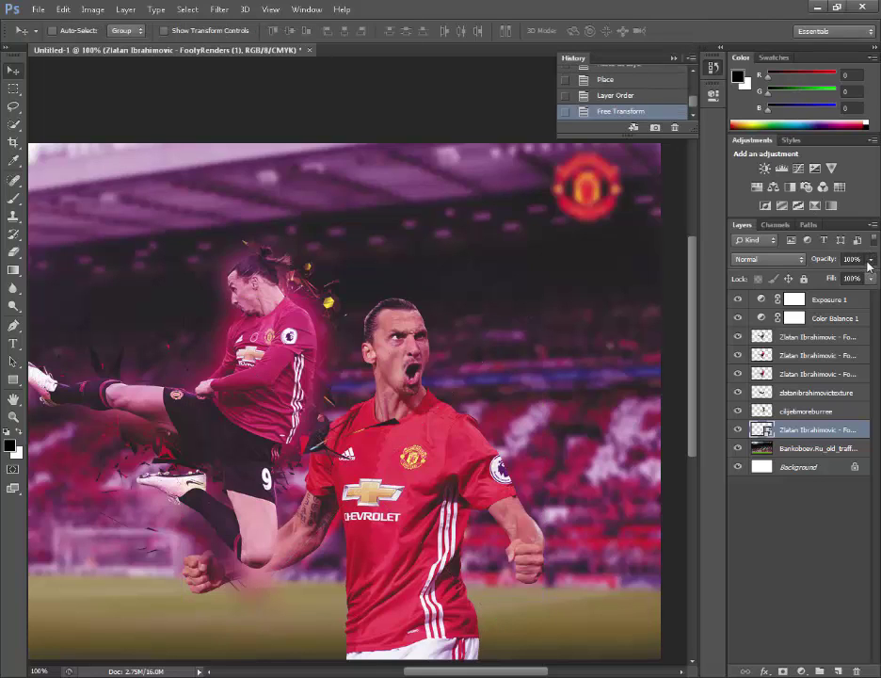
{"action": "left_click", "coordinate": [870, 260]}
{"action": "left_click_drag", "start_coordinate": [869, 278], "coordinate": [831, 278]}
{"action": "left_click", "coordinate": [397, 324]}
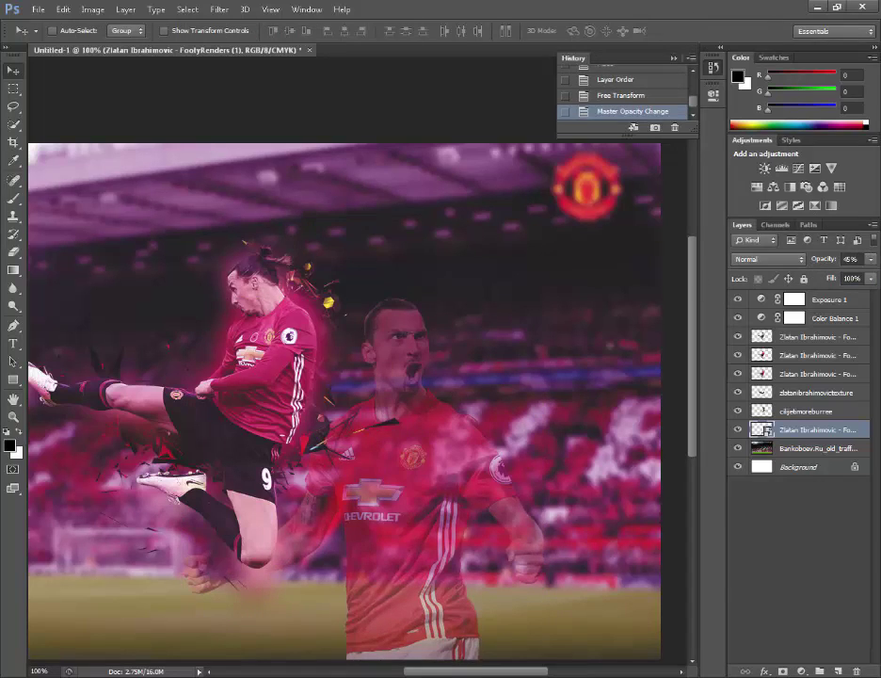
Enlarge the faded player render to about 45% and position it behind the kicking player, around X 517 px, Y 533 px
{"action": "left_click", "coordinate": [14, 417]}
{"action": "left_click", "coordinate": [174, 445], "text": "alt"}
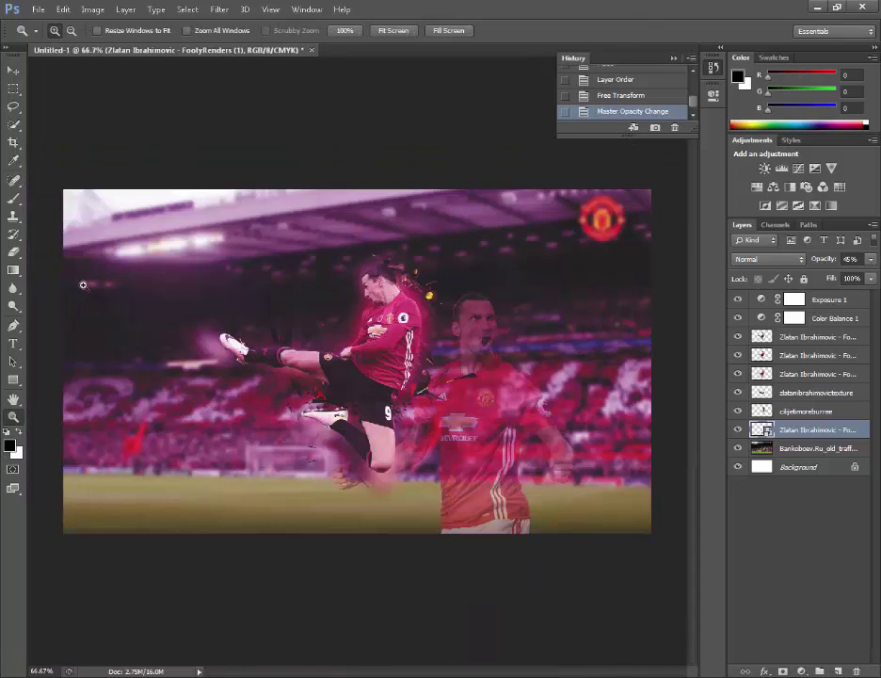
{"action": "left_click", "coordinate": [13, 69]}
{"action": "left_click_drag", "start_coordinate": [356, 246], "coordinate": [277, 301]}
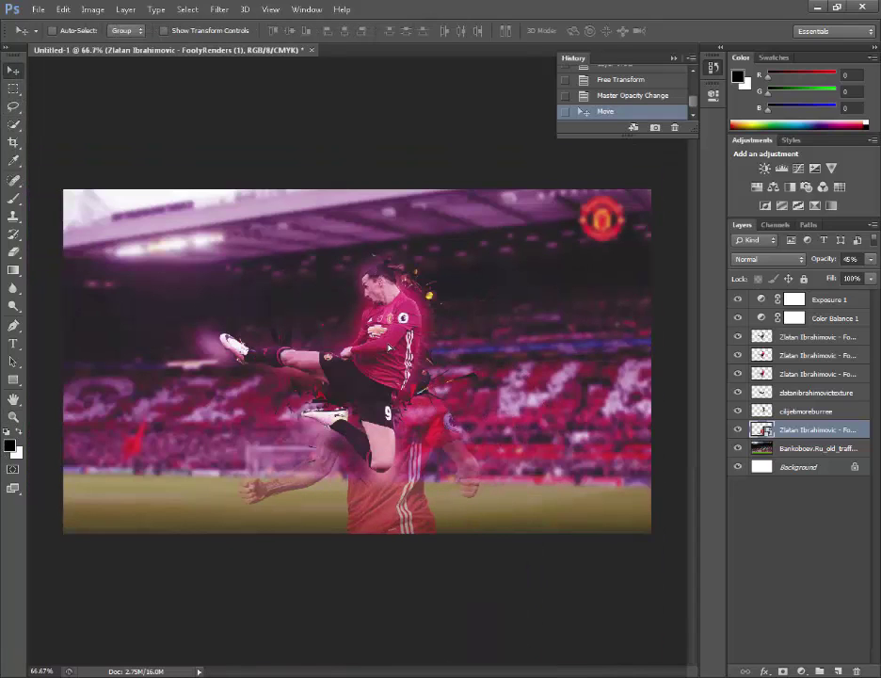
{"action": "key", "text": "ctrl+t"}
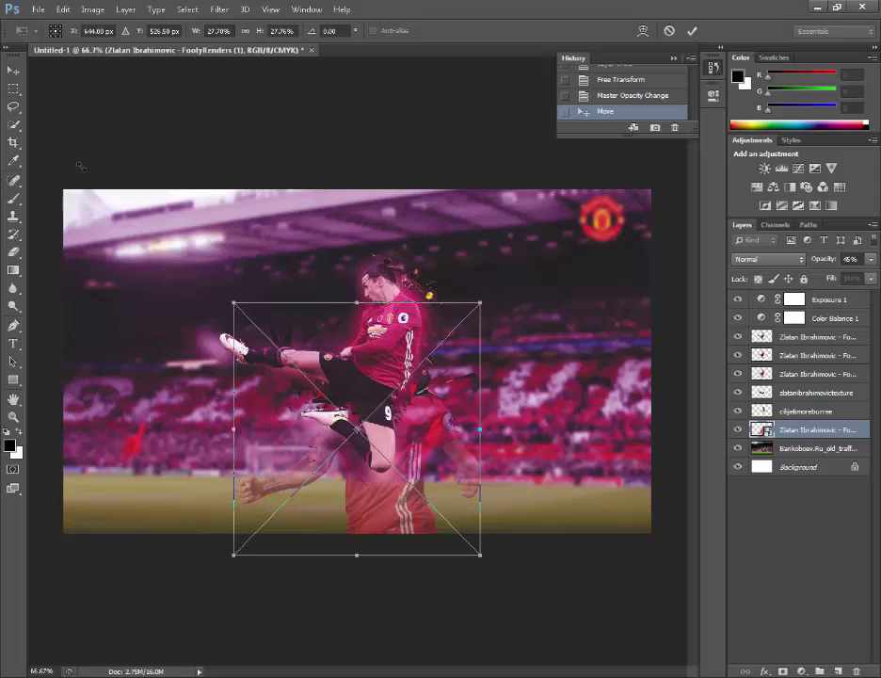
{"action": "left_click_drag", "start_coordinate": [237, 305], "coordinate": [85, 153]}
{"action": "left_click_drag", "start_coordinate": [342, 389], "coordinate": [451, 448]}
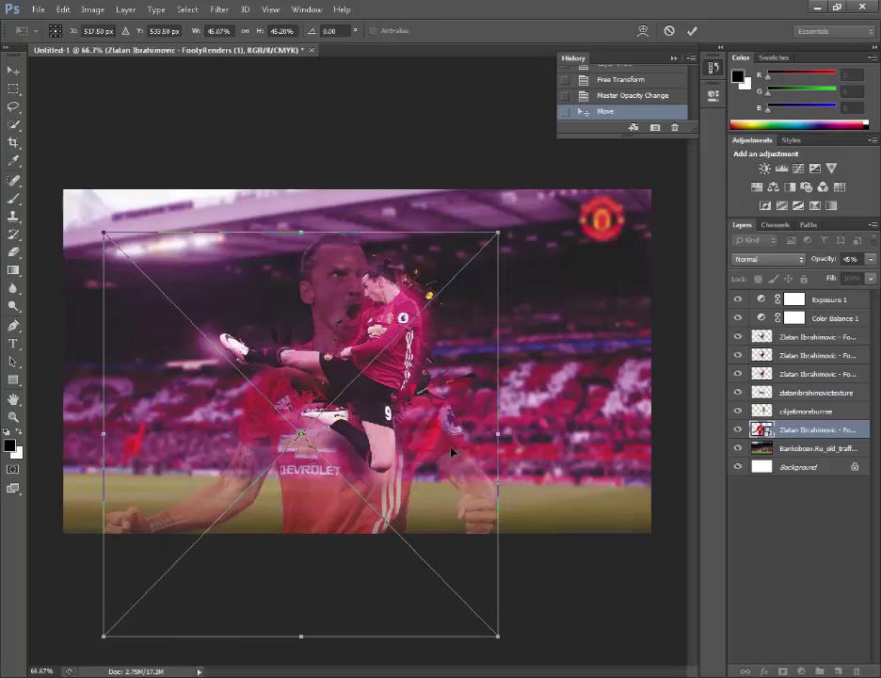
{"action": "left_click", "coordinate": [691, 31]}
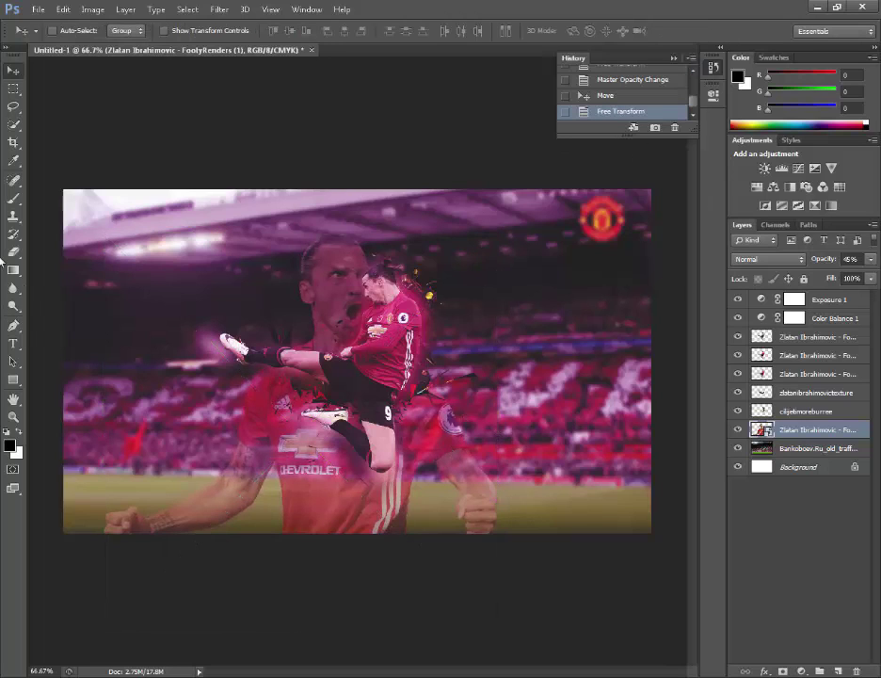
Rasterize the faded shouting player render and erase its torso and arms, leaving only the head and neck behind the kicking player
{"action": "left_click", "coordinate": [20, 254]}
{"action": "left_click", "coordinate": [444, 385]}
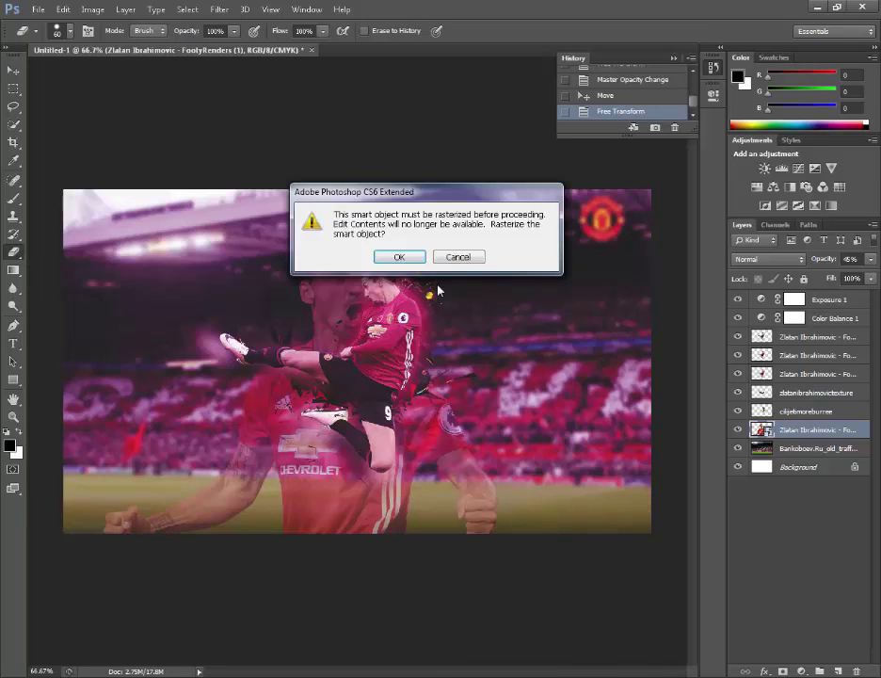
{"action": "left_click", "coordinate": [401, 257]}
{"action": "mouse_move", "coordinate": [407, 419]}
{"action": "left_mouse_down"}
{"action": "mouse_move", "coordinate": [366, 464]}
{"action": "mouse_move", "coordinate": [382, 570]}
{"action": "mouse_move", "coordinate": [424, 457]}
{"action": "mouse_move", "coordinate": [427, 396]}
{"action": "mouse_move", "coordinate": [477, 550]}
{"action": "mouse_move", "coordinate": [458, 451]}
{"action": "mouse_move", "coordinate": [470, 409]}
{"action": "mouse_move", "coordinate": [497, 534]}
{"action": "left_mouse_up"}
{"action": "left_click_drag", "start_coordinate": [464, 412], "coordinate": [429, 449]}
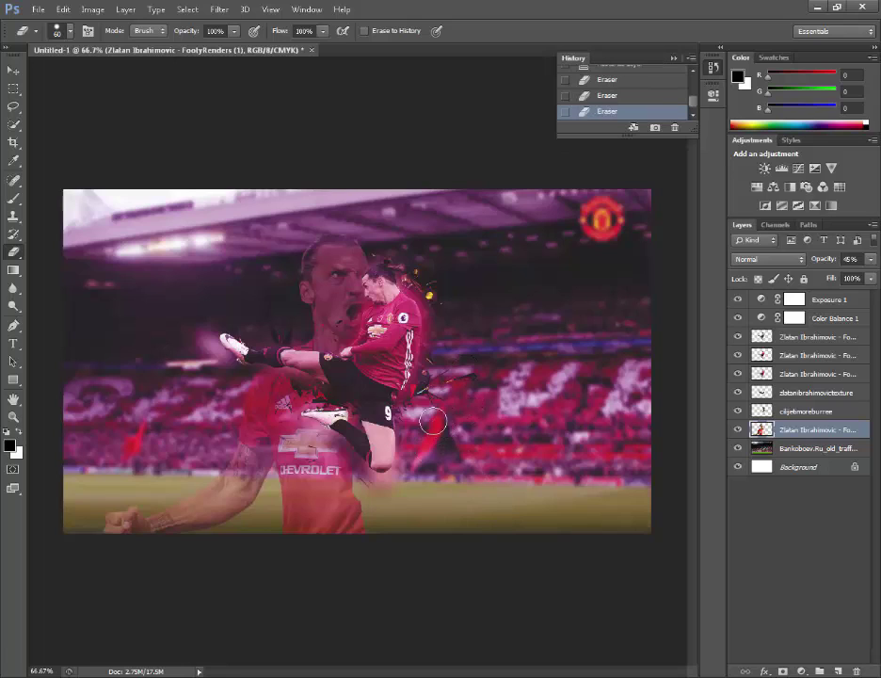
{"action": "key", "text": "]"}
{"action": "mouse_move", "coordinate": [318, 530]}
{"action": "left_mouse_down"}
{"action": "mouse_move", "coordinate": [432, 524]}
{"action": "mouse_move", "coordinate": [194, 510]}
{"action": "mouse_move", "coordinate": [203, 519]}
{"action": "mouse_move", "coordinate": [103, 410]}
{"action": "mouse_move", "coordinate": [121, 530]}
{"action": "mouse_move", "coordinate": [163, 483]}
{"action": "mouse_move", "coordinate": [298, 499]}
{"action": "mouse_move", "coordinate": [281, 475]}
{"action": "mouse_move", "coordinate": [259, 396]}
{"action": "mouse_move", "coordinate": [271, 380]}
{"action": "mouse_move", "coordinate": [325, 409]}
{"action": "mouse_move", "coordinate": [321, 454]}
{"action": "mouse_move", "coordinate": [339, 429]}
{"action": "mouse_move", "coordinate": [339, 525]}
{"action": "mouse_move", "coordinate": [283, 410]}
{"action": "mouse_move", "coordinate": [310, 412]}
{"action": "mouse_move", "coordinate": [253, 433]}
{"action": "mouse_move", "coordinate": [237, 532]}
{"action": "mouse_move", "coordinate": [249, 441]}
{"action": "mouse_move", "coordinate": [272, 457]}
{"action": "mouse_move", "coordinate": [300, 500]}
{"action": "mouse_move", "coordinate": [323, 438]}
{"action": "left_mouse_up"}
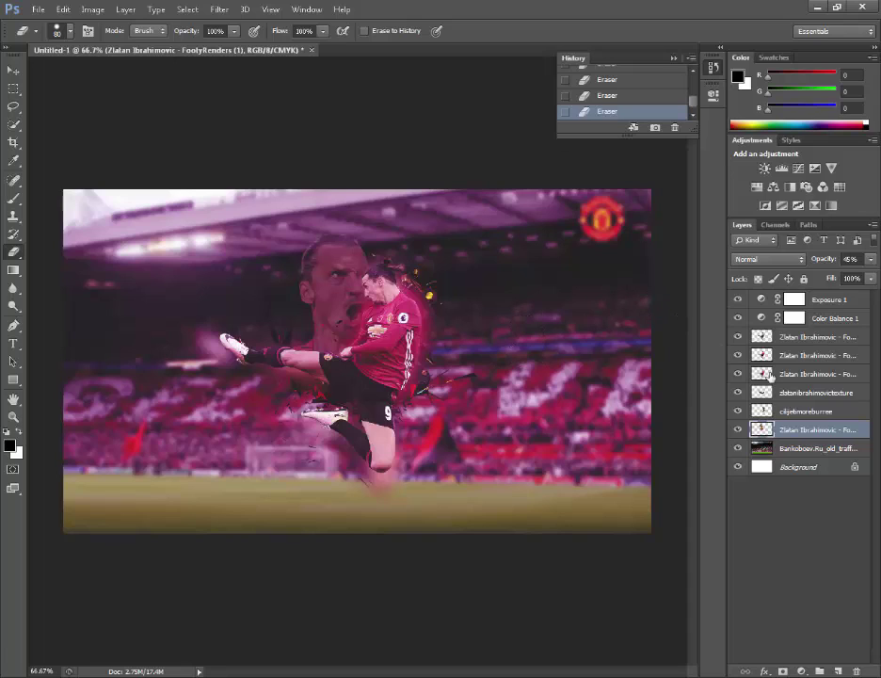
Add a new layer directly above the stadium background and paint a solid black oval on the grass beneath the kicking player's standing leg
{"action": "left_click", "coordinate": [814, 448]}
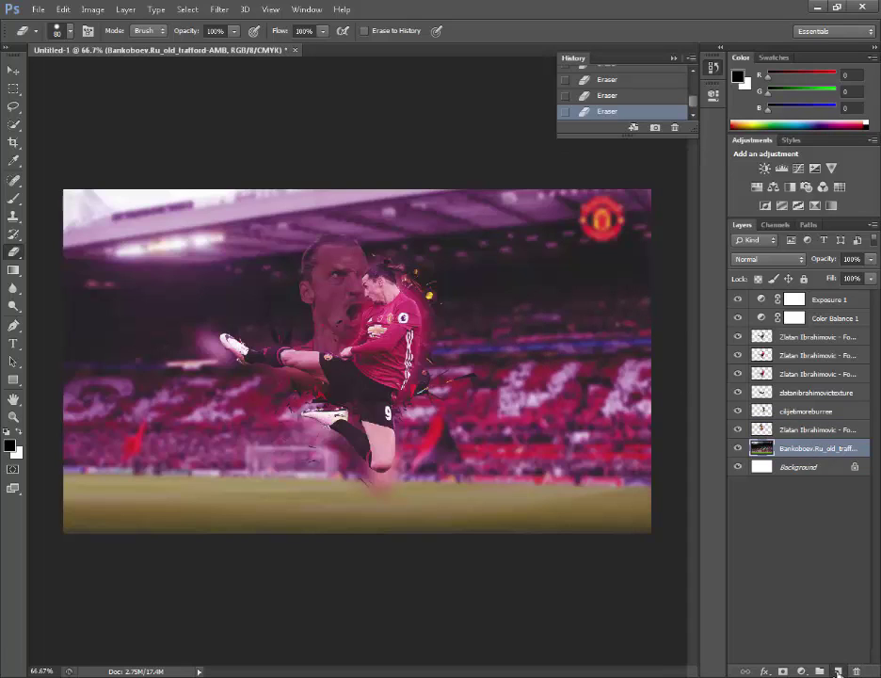
{"action": "left_click", "coordinate": [838, 670]}
{"action": "key", "text": "z"}
{"action": "left_click", "coordinate": [10, 381]}
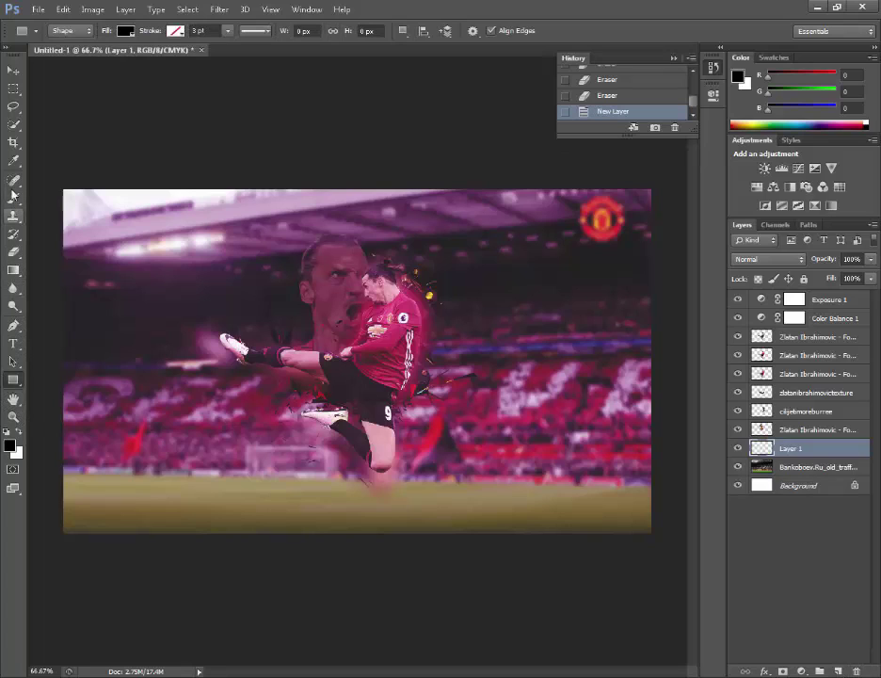
{"action": "left_click", "coordinate": [15, 200]}
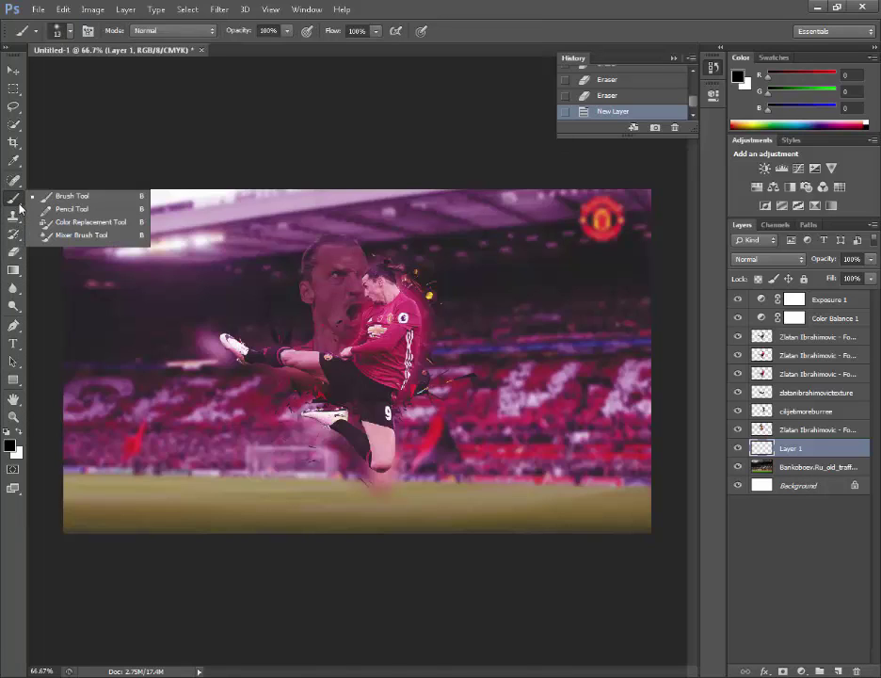
{"action": "left_click", "coordinate": [14, 417]}
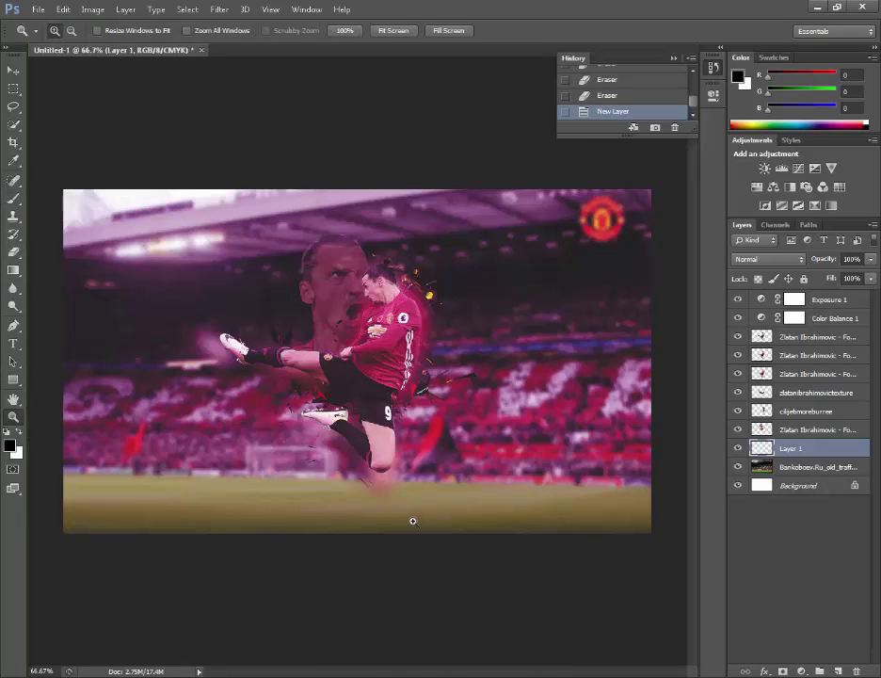
{"action": "left_click", "coordinate": [377, 540]}
{"action": "left_click", "coordinate": [378, 512]}
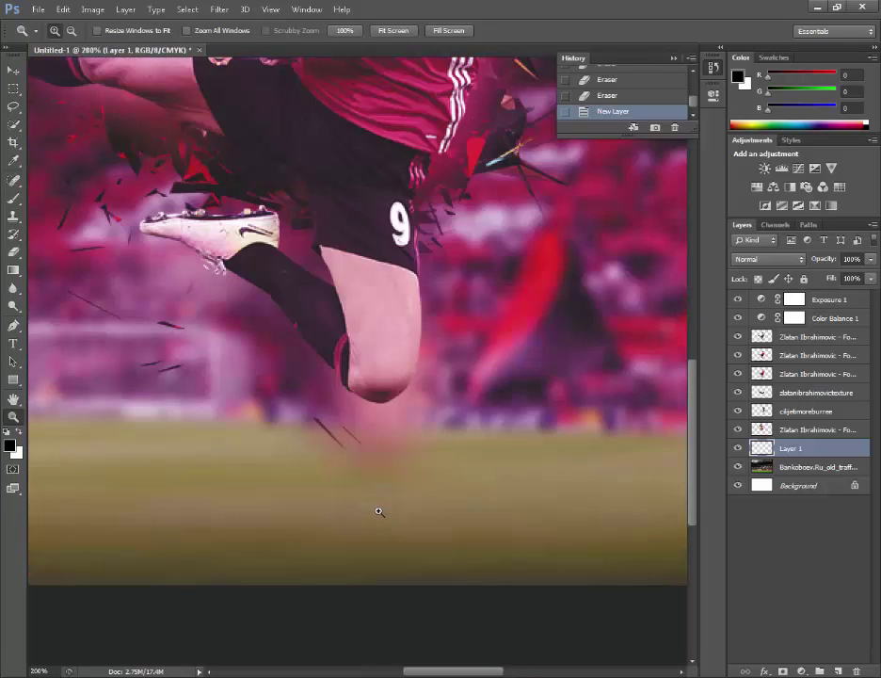
{"action": "left_click", "coordinate": [15, 199]}
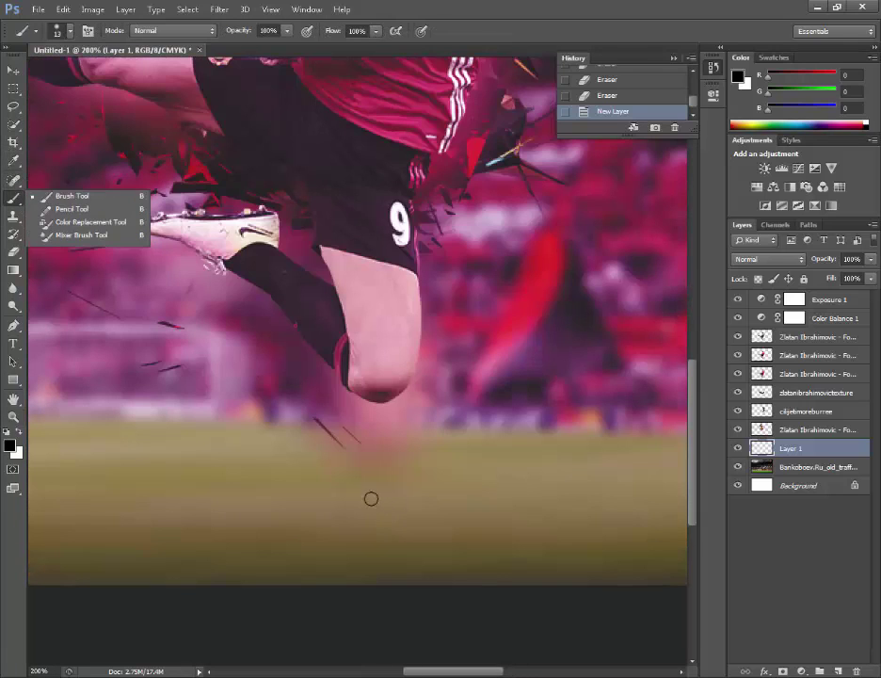
{"action": "mouse_move", "coordinate": [371, 498]}
{"action": "left_mouse_down"}
{"action": "mouse_move", "coordinate": [259, 516]}
{"action": "mouse_move", "coordinate": [309, 542]}
{"action": "mouse_move", "coordinate": [403, 542]}
{"action": "mouse_move", "coordinate": [438, 515]}
{"action": "mouse_move", "coordinate": [406, 486]}
{"action": "mouse_move", "coordinate": [282, 490]}
{"action": "mouse_move", "coordinate": [264, 509]}
{"action": "mouse_move", "coordinate": [307, 514]}
{"action": "mouse_move", "coordinate": [273, 517]}
{"action": "mouse_move", "coordinate": [273, 527]}
{"action": "mouse_move", "coordinate": [415, 514]}
{"action": "left_mouse_up"}
{"action": "key", "text": "]"}
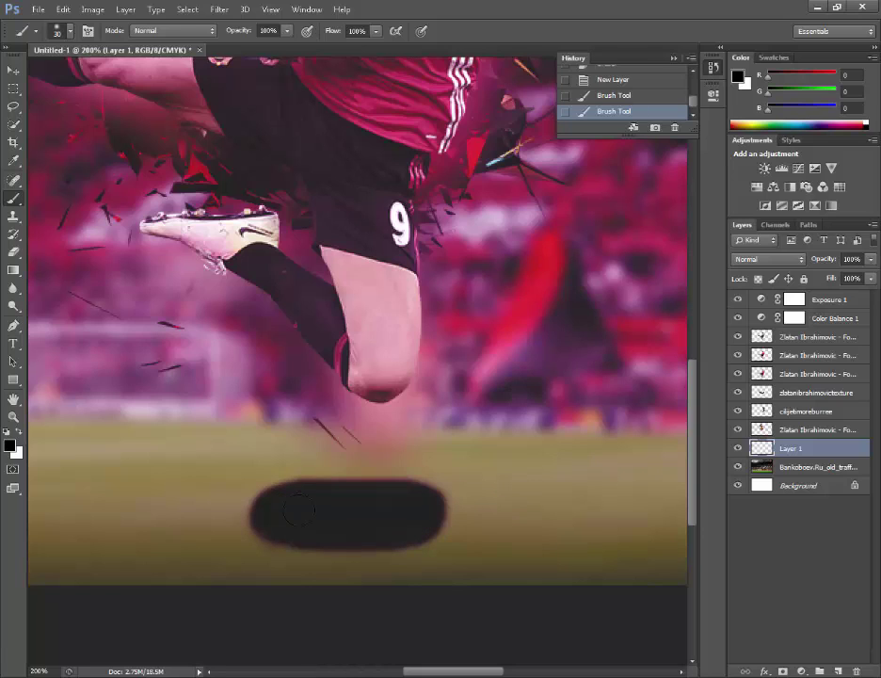
{"action": "left_click_drag", "start_coordinate": [300, 510], "coordinate": [311, 510]}
Scale the black oval down slightly in both width and height using Free Transform
{"action": "key", "text": "ctrl+t"}
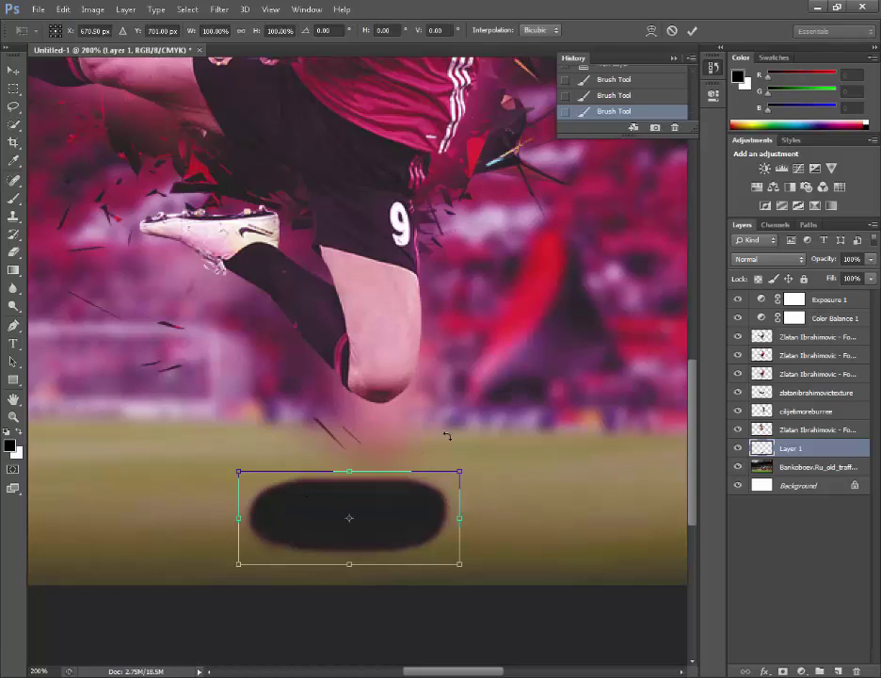
{"action": "left_click_drag", "start_coordinate": [458, 473], "coordinate": [428, 484]}
{"action": "left_click", "coordinate": [692, 30]}
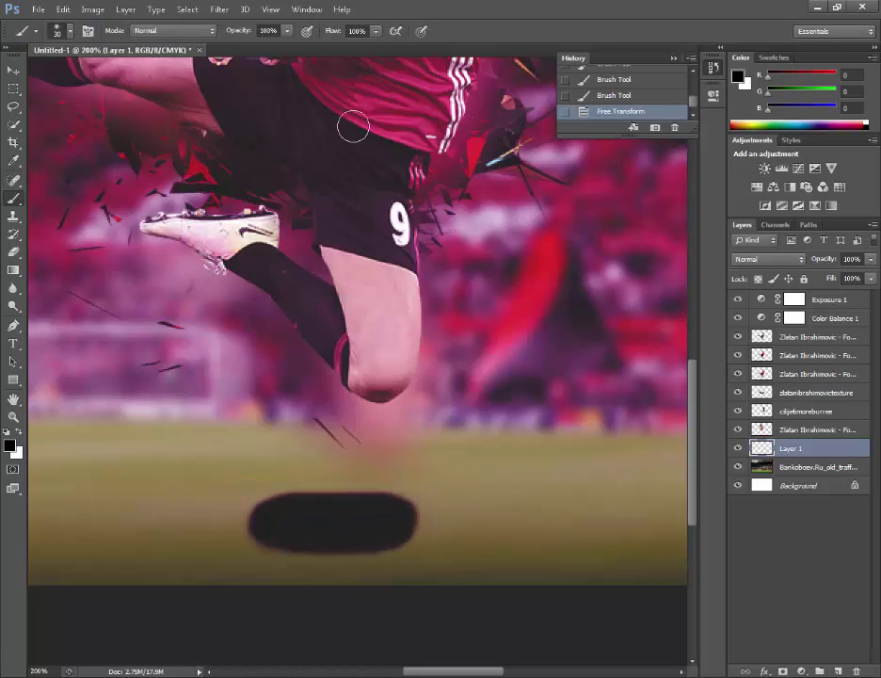
Skew the black oval with a trapezoid transform that widens towards its lower edge, at about 128% width and 90% height, under the leg
{"action": "key", "text": "ctrl+t"}
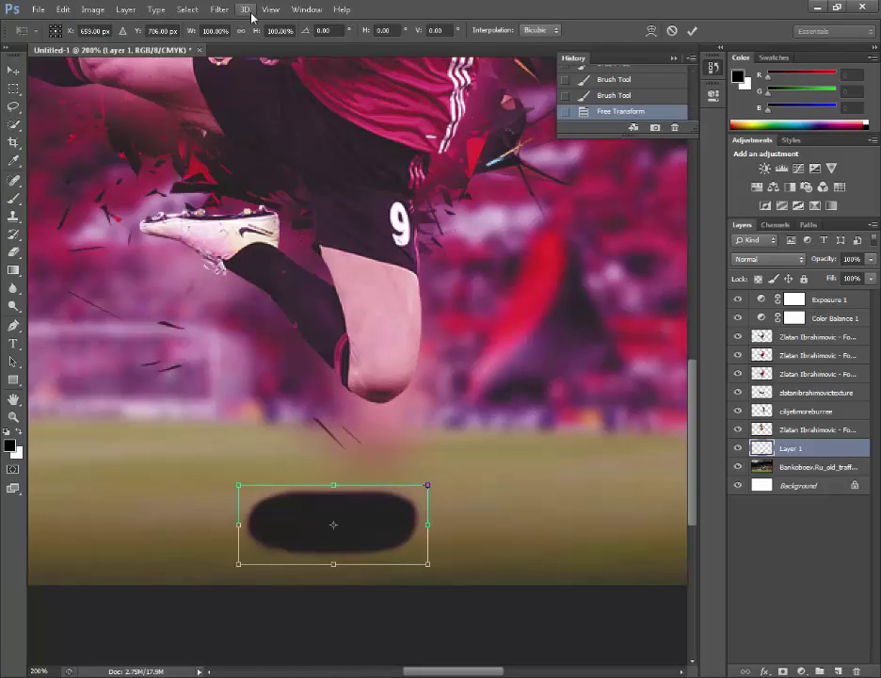
{"action": "left_click", "coordinate": [128, 9]}
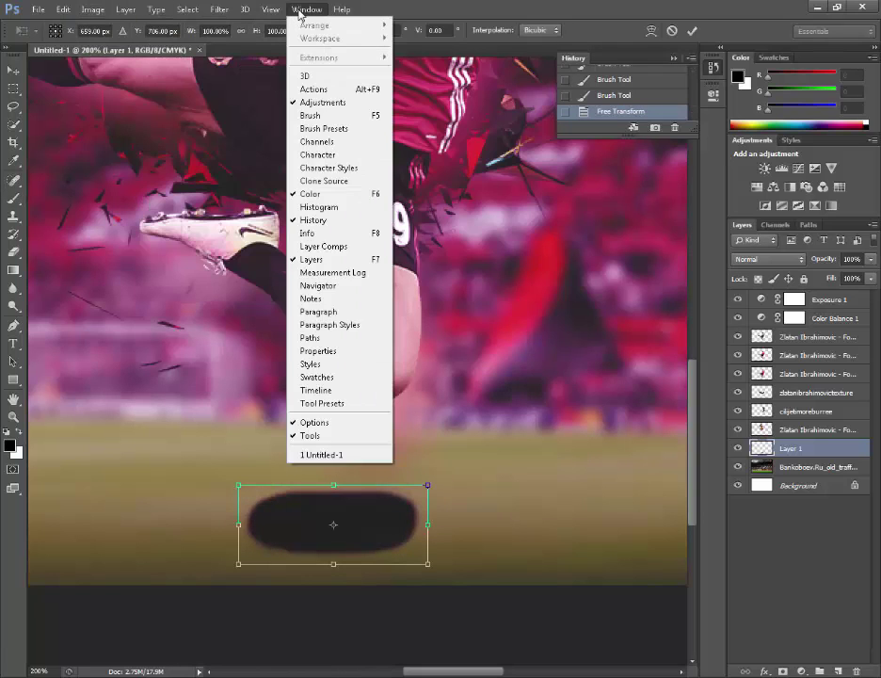
{"action": "mouse_move", "coordinate": [342, 9]}
{"action": "left_click", "coordinate": [584, 33]}
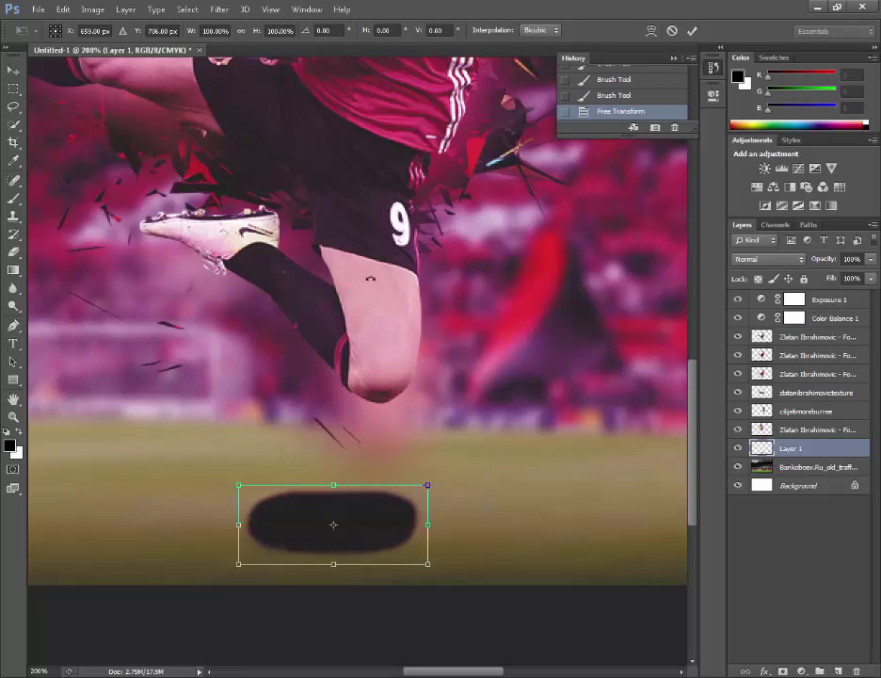
{"action": "left_click", "coordinate": [63, 10]}
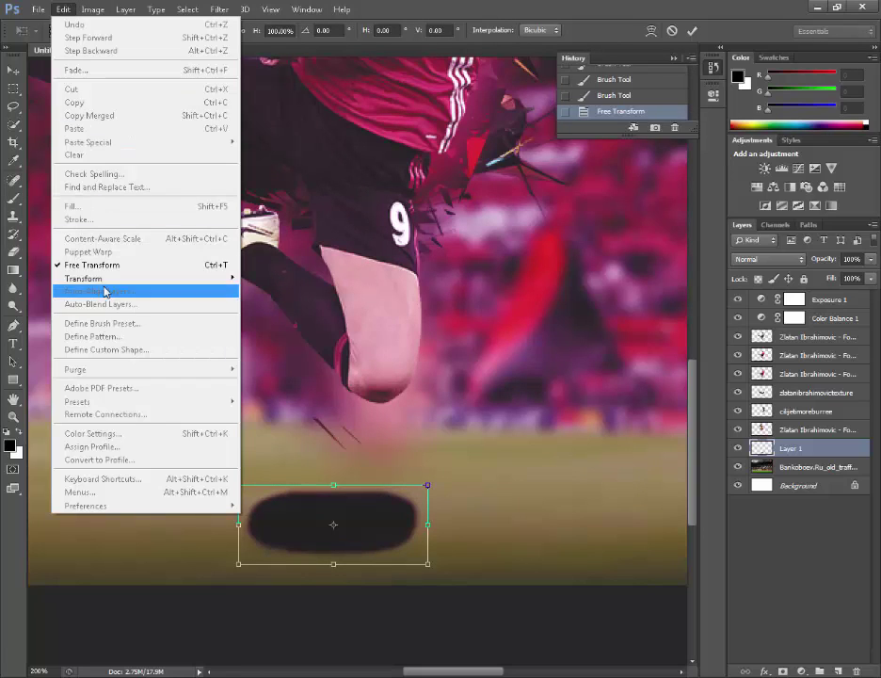
{"action": "mouse_move", "coordinate": [188, 278]}
{"action": "left_click", "coordinate": [293, 325]}
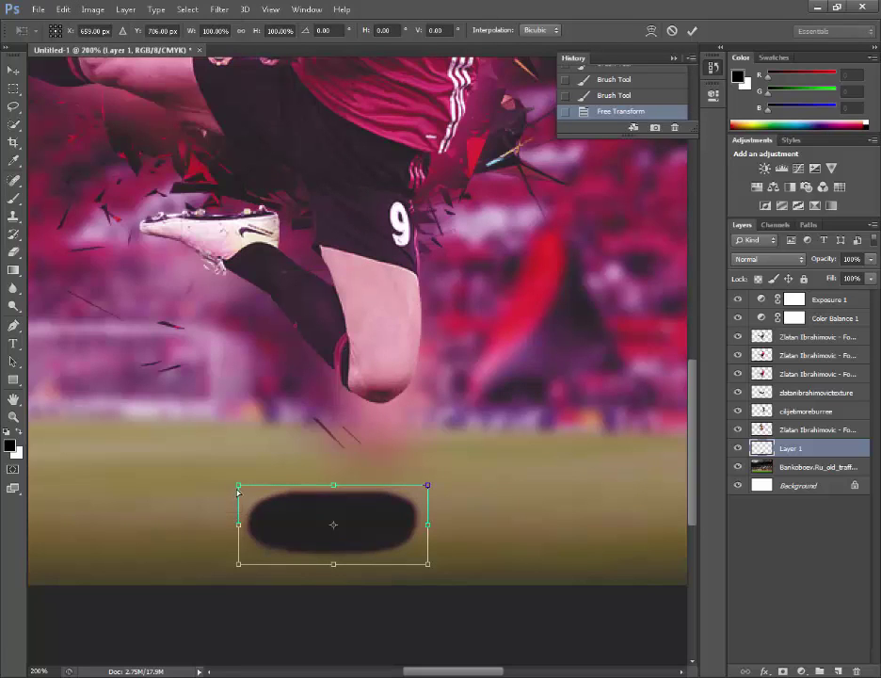
{"action": "left_click_drag", "start_coordinate": [238, 490], "coordinate": [287, 485]}
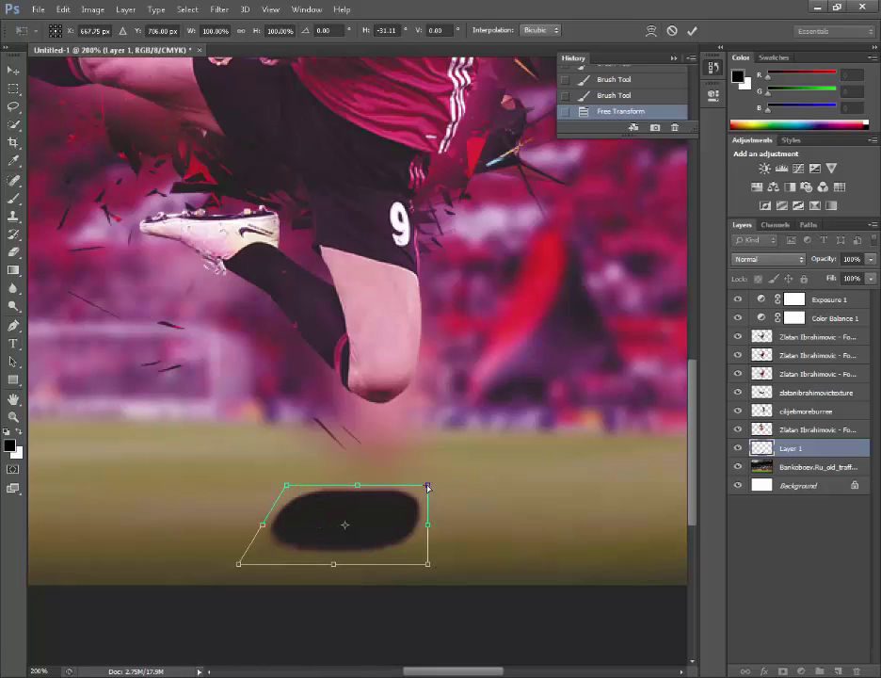
{"action": "left_click_drag", "start_coordinate": [384, 502], "coordinate": [395, 524]}
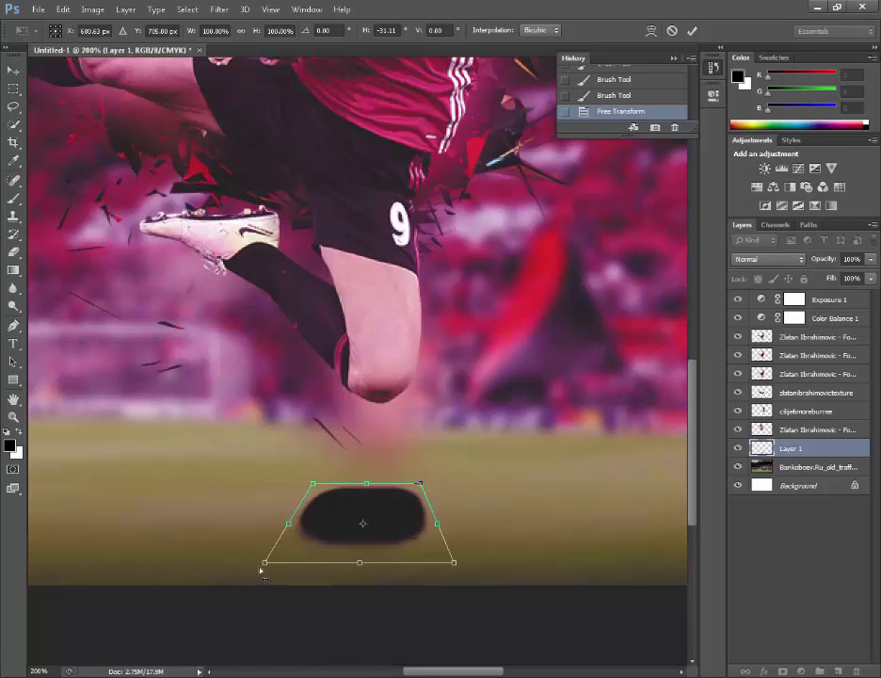
{"action": "left_click_drag", "start_coordinate": [264, 565], "coordinate": [239, 562]}
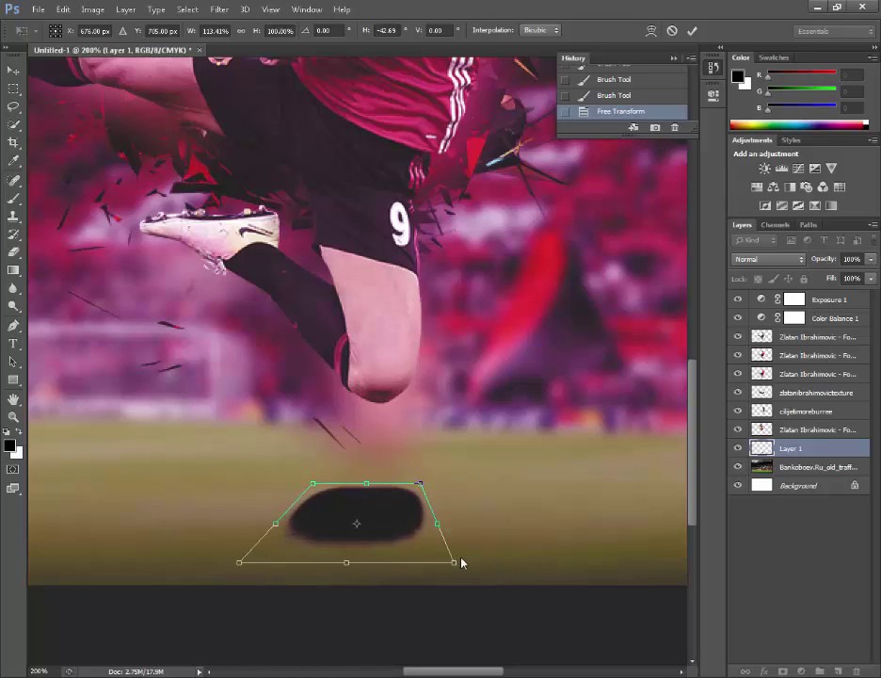
{"action": "left_click_drag", "start_coordinate": [455, 564], "coordinate": [521, 548]}
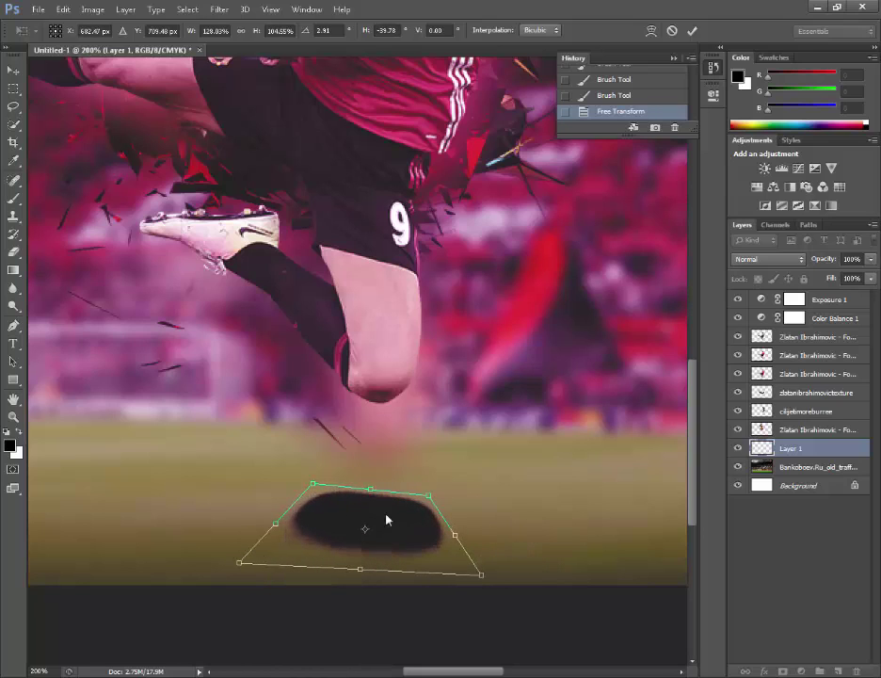
{"action": "left_click_drag", "start_coordinate": [310, 484], "coordinate": [301, 494]}
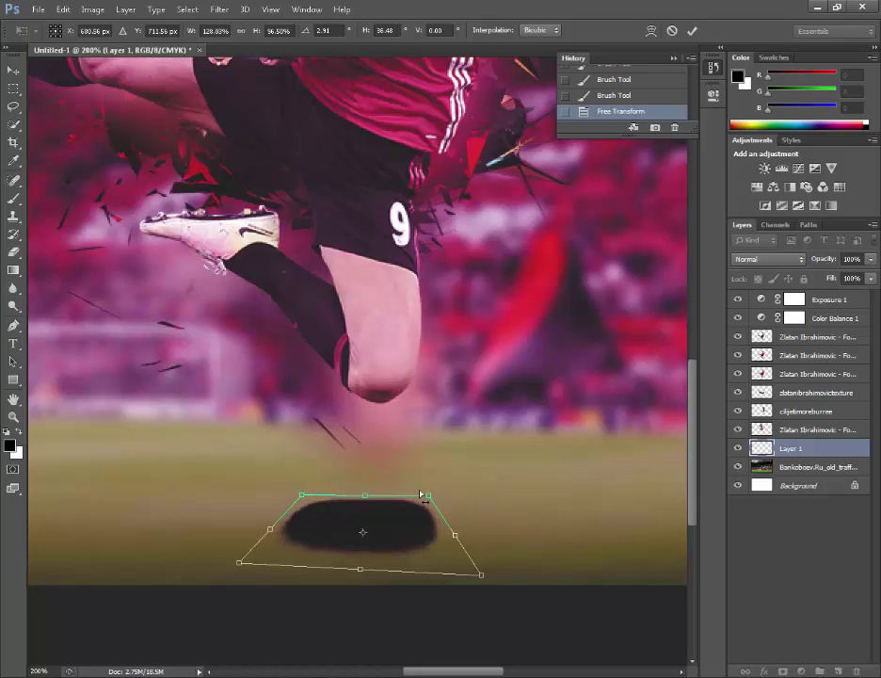
{"action": "left_click_drag", "start_coordinate": [430, 497], "coordinate": [440, 496]}
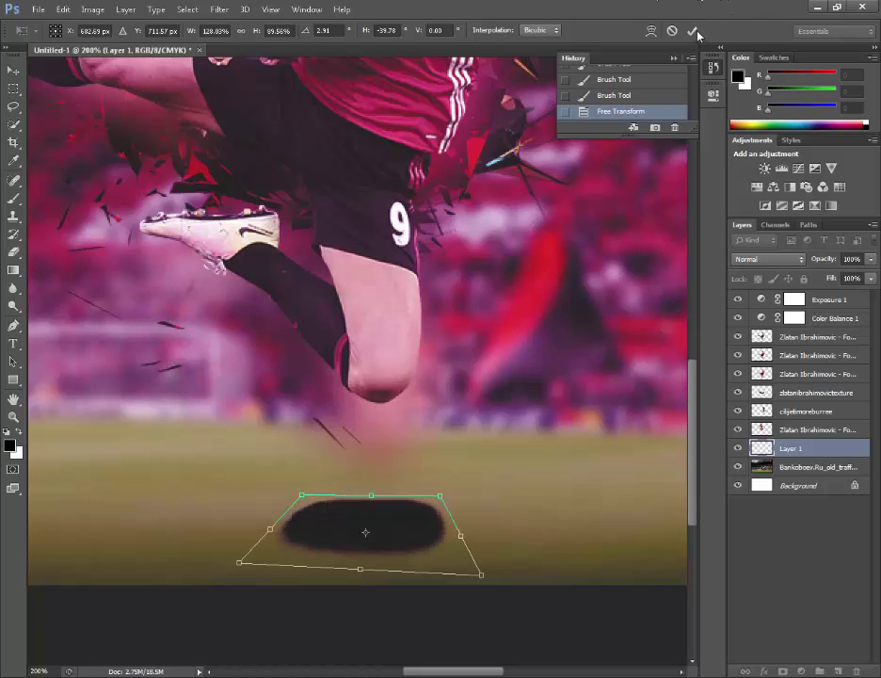
{"action": "left_click", "coordinate": [692, 31]}
Lower the opacity of the black oval's layer to 75%
{"action": "left_click", "coordinate": [14, 416]}
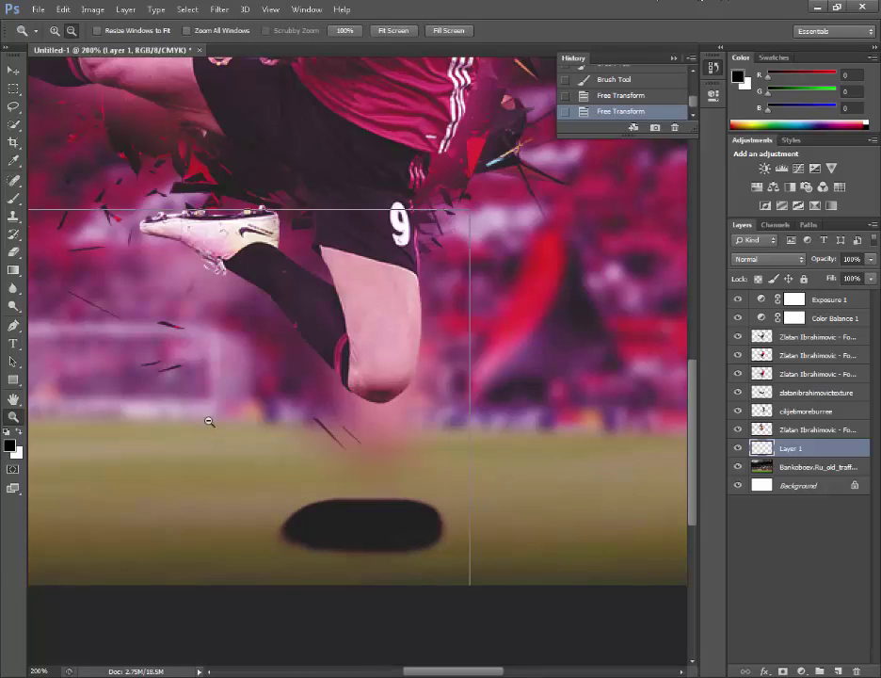
{"action": "left_click", "coordinate": [209, 420], "text": "alt"}
{"action": "left_click", "coordinate": [327, 403], "text": "alt"}
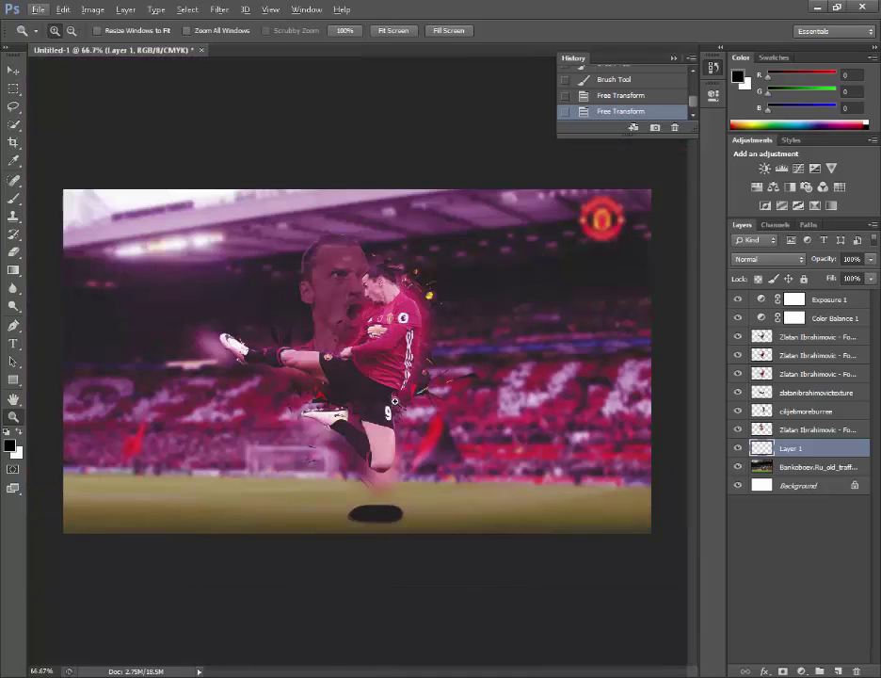
{"action": "left_click", "coordinate": [870, 259]}
{"action": "left_click_drag", "start_coordinate": [866, 275], "coordinate": [856, 276]}
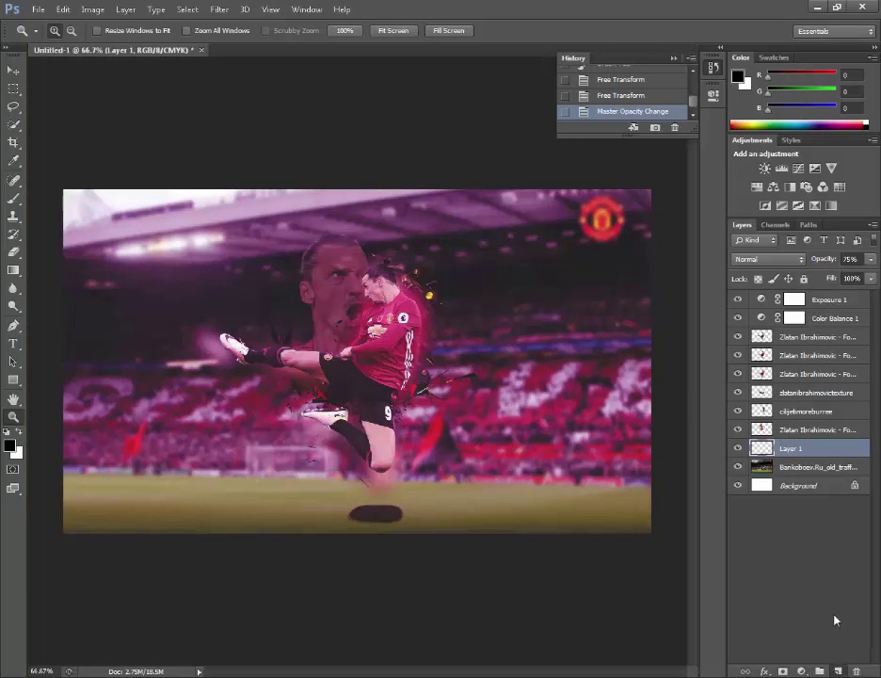
Merge the oval's layer with a new blank layer and set the merged layer's opacity to 82%
{"action": "left_click", "coordinate": [838, 670]}
{"action": "left_click", "coordinate": [791, 466], "text": "ctrl"}
{"action": "right_click", "coordinate": [800, 466]}
{"action": "left_click", "coordinate": [720, 461]}
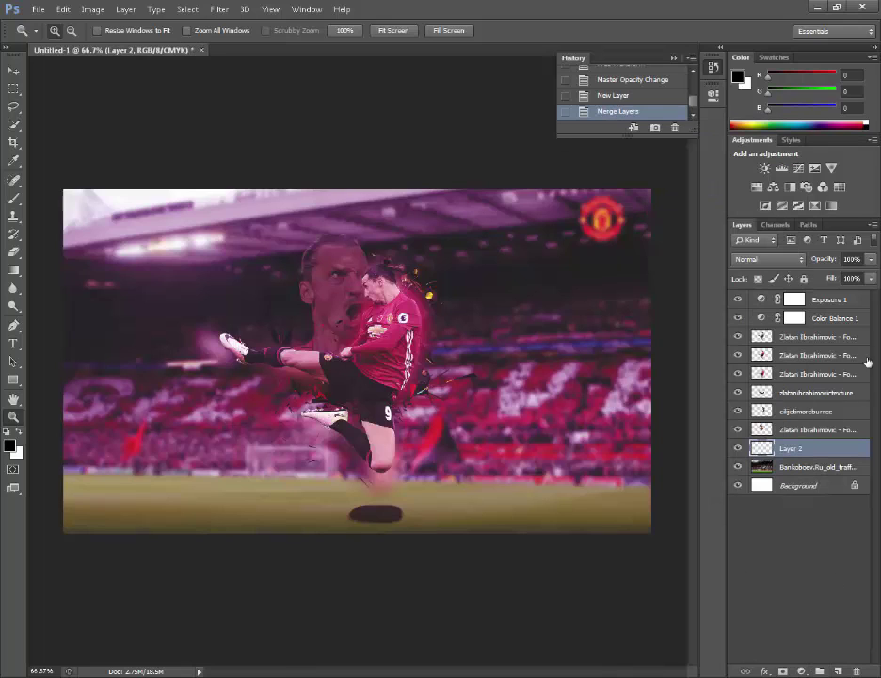
{"action": "left_click", "coordinate": [870, 258]}
{"action": "left_click_drag", "start_coordinate": [866, 276], "coordinate": [848, 280]}
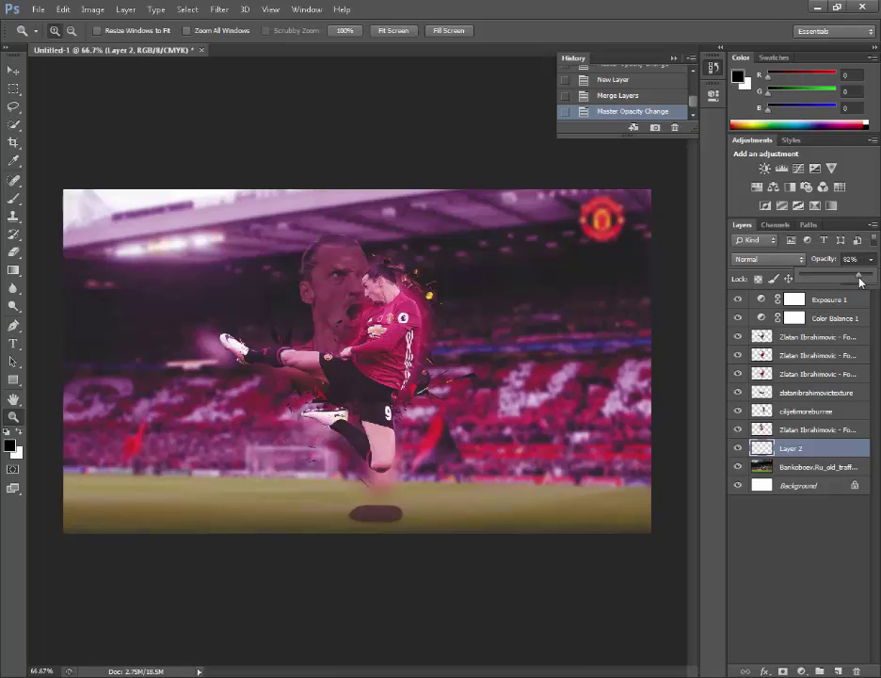
Soften the oval shadow with a Gaussian Blur of 8.4 pixels radius
{"action": "left_click", "coordinate": [220, 10]}
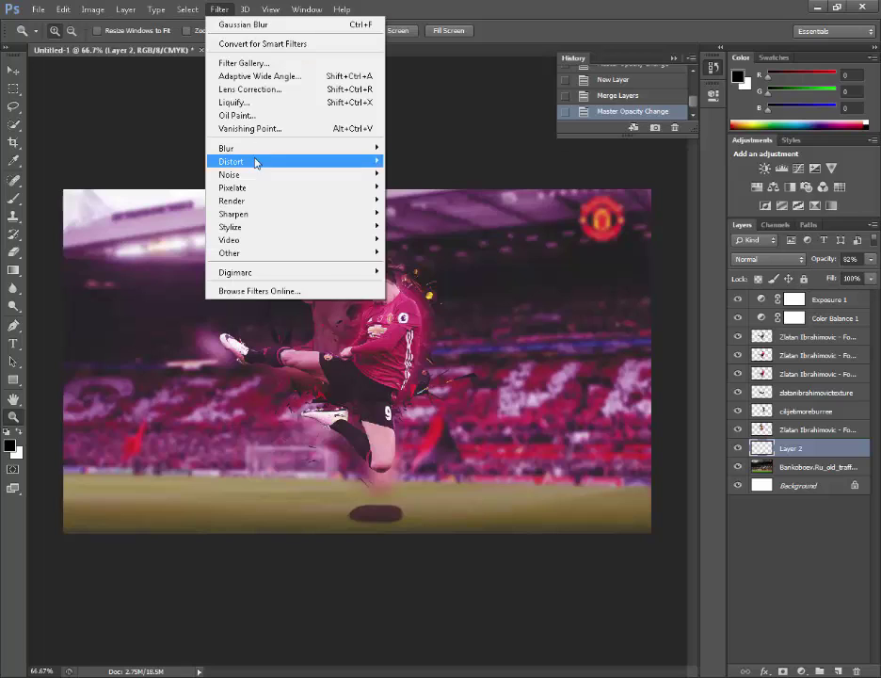
{"action": "mouse_move", "coordinate": [367, 149]}
{"action": "left_click", "coordinate": [420, 245]}
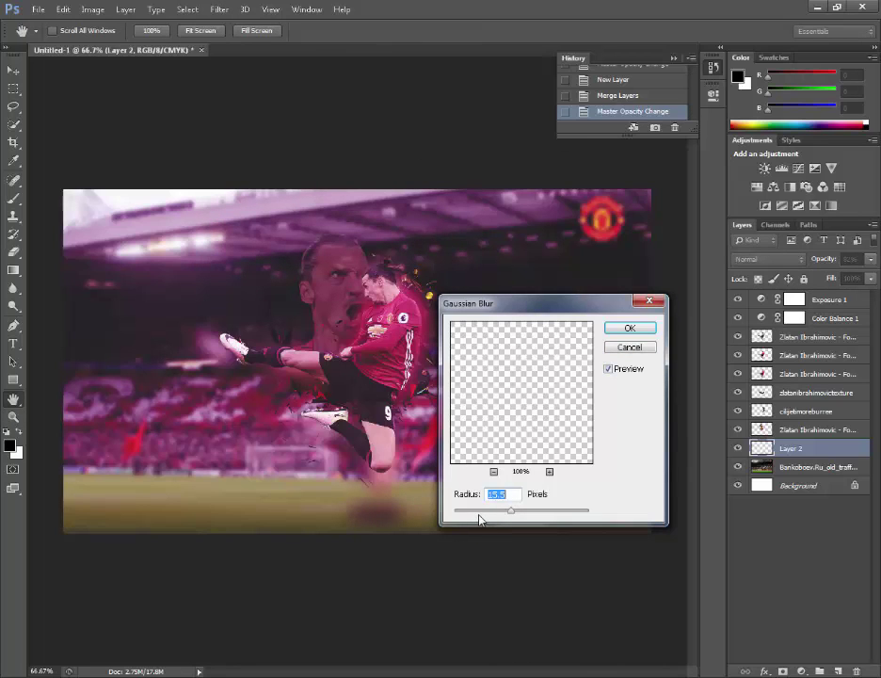
{"action": "left_click", "coordinate": [479, 513]}
{"action": "left_click_drag", "start_coordinate": [498, 516], "coordinate": [503, 517]}
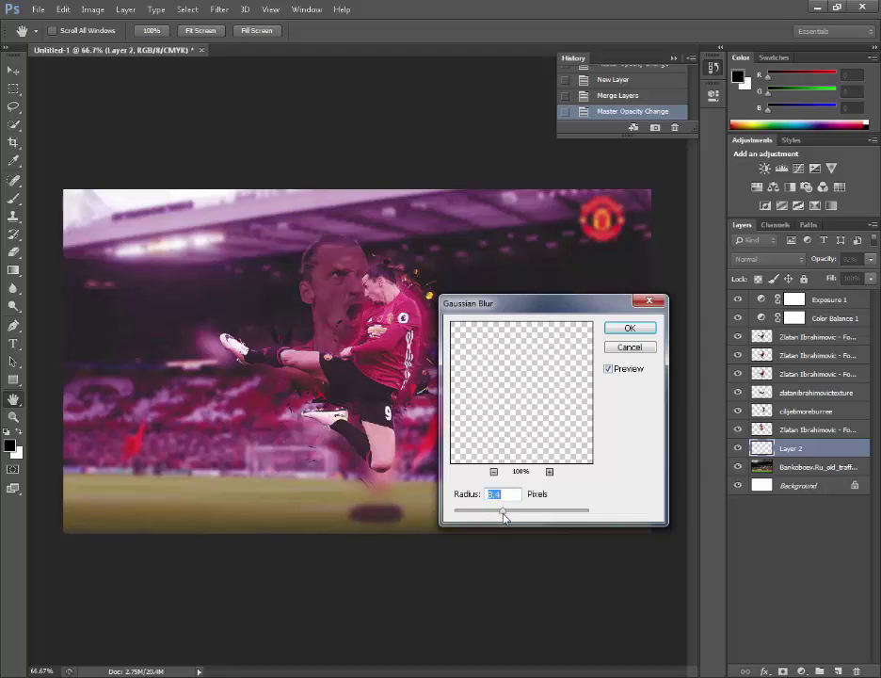
{"action": "left_click", "coordinate": [615, 327]}
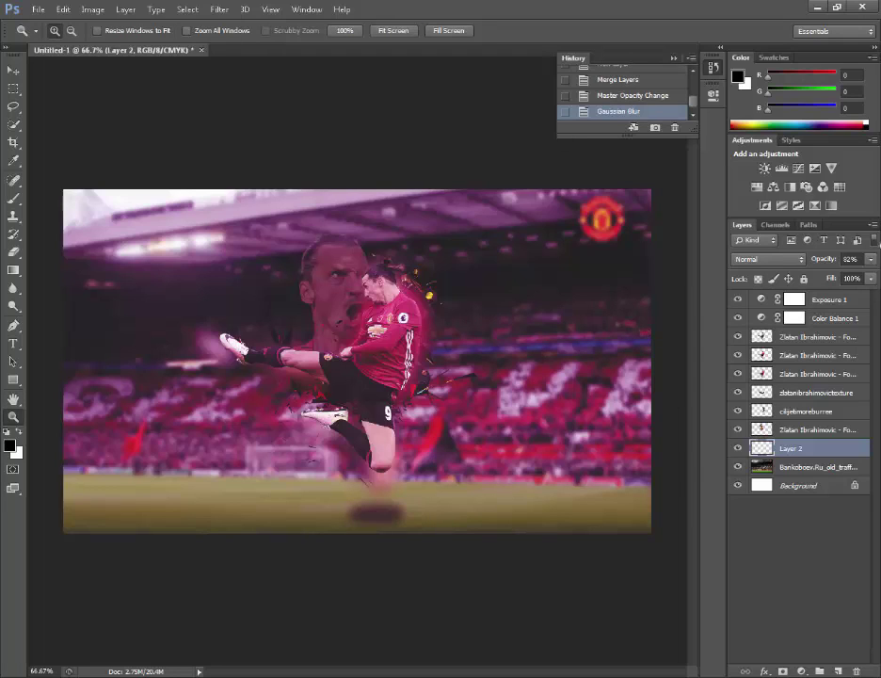
Reduce the blurred shadow layer's opacity to 67%
{"action": "left_click", "coordinate": [870, 259]}
{"action": "left_click", "coordinate": [848, 277]}
{"action": "left_click_drag", "start_coordinate": [847, 280], "coordinate": [853, 281]}
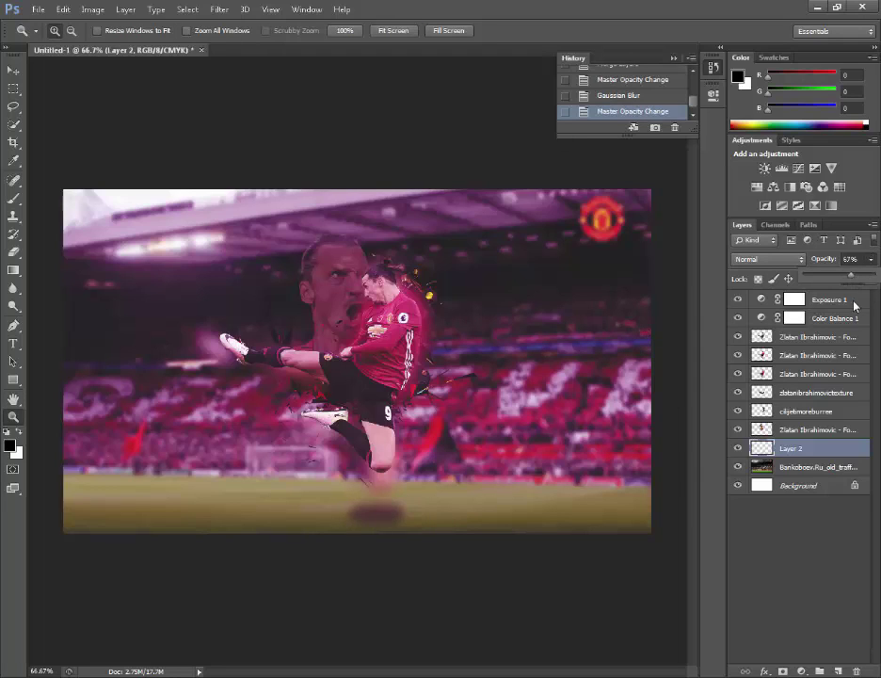
Merge the shadow layer with a new blank layer and set the merged layer's opacity to 91%
{"action": "left_click", "coordinate": [839, 668]}
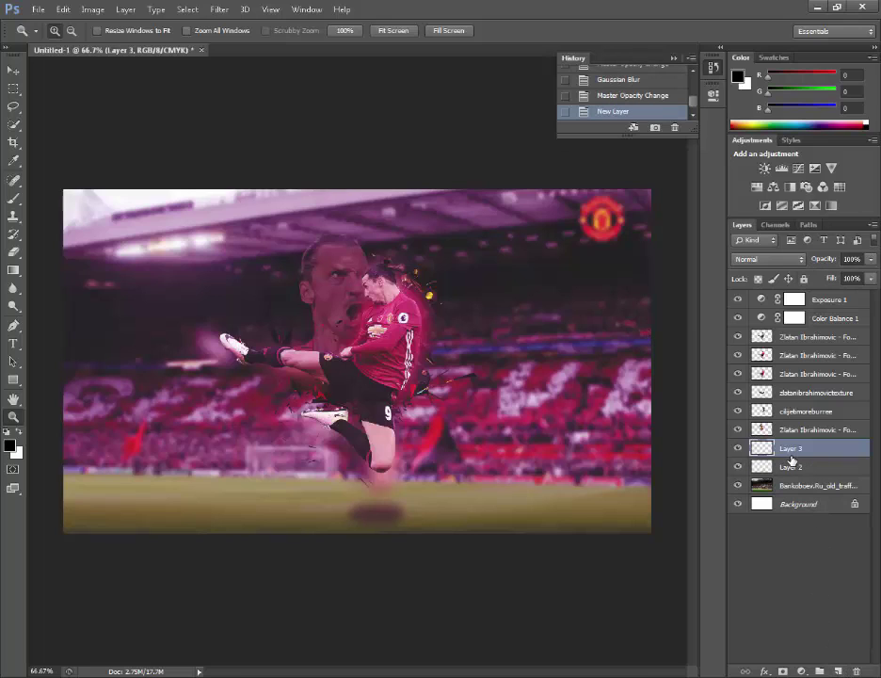
{"action": "left_click", "coordinate": [792, 463], "text": "shift"}
{"action": "right_click", "coordinate": [790, 465]}
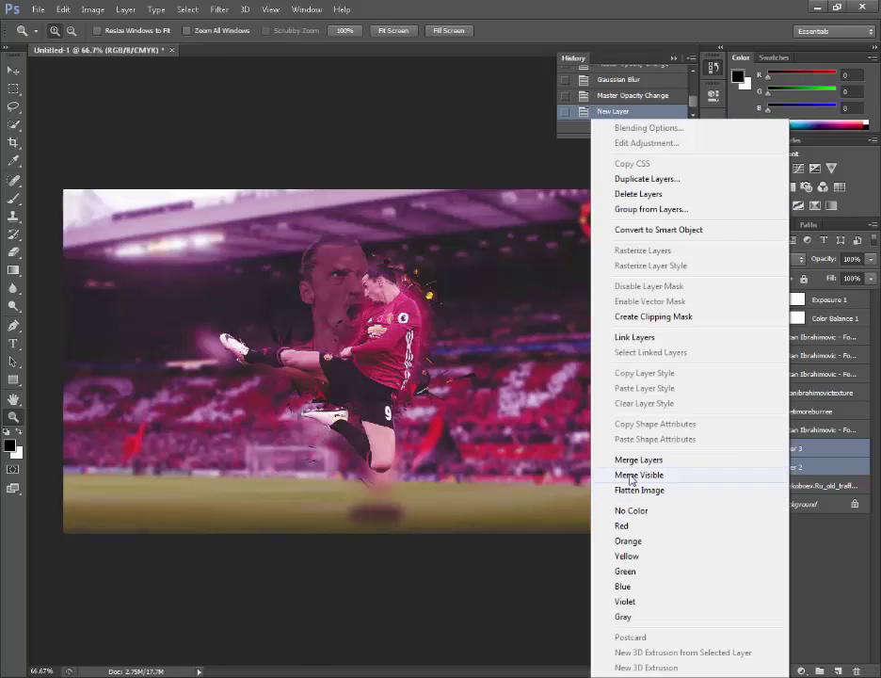
{"action": "left_click", "coordinate": [638, 460]}
{"action": "left_click", "coordinate": [869, 259]}
{"action": "left_click_drag", "start_coordinate": [864, 275], "coordinate": [860, 283]}
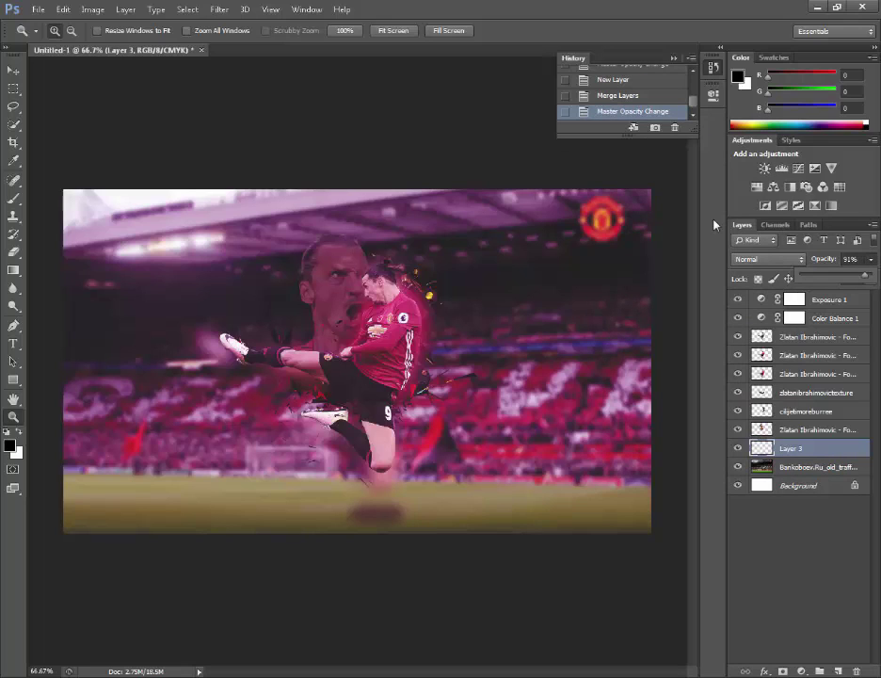
Apply a Gaussian Blur with a radius of 6.4 pixels to the merged shadow layer
{"action": "left_click", "coordinate": [219, 9]}
{"action": "mouse_move", "coordinate": [271, 147]}
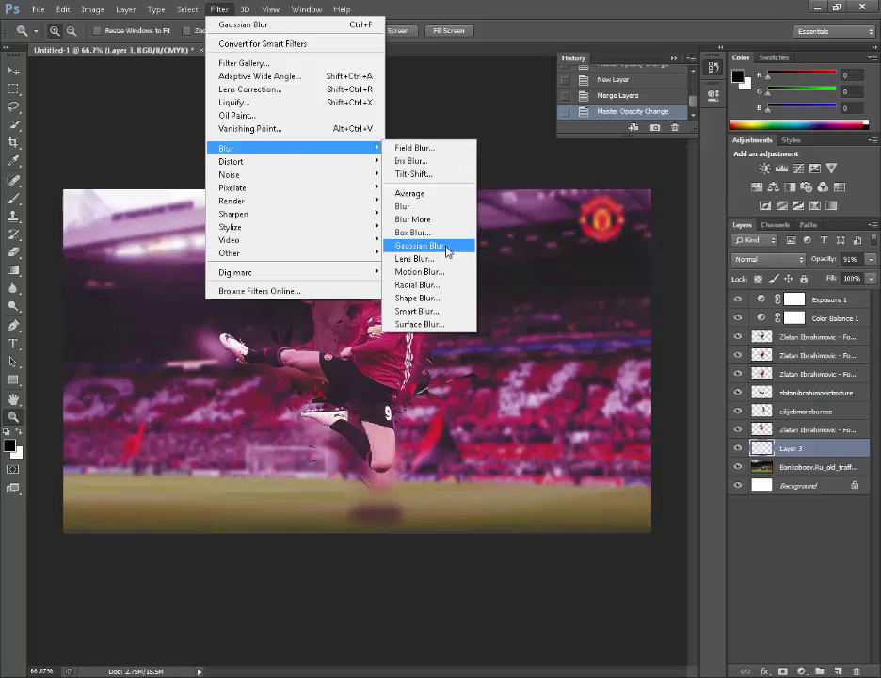
{"action": "left_click", "coordinate": [420, 246]}
{"action": "mouse_move", "coordinate": [507, 517]}
{"action": "left_mouse_down"}
{"action": "mouse_move", "coordinate": [515, 515]}
{"action": "mouse_move", "coordinate": [493, 515]}
{"action": "left_mouse_up"}
{"action": "left_click", "coordinate": [627, 329]}
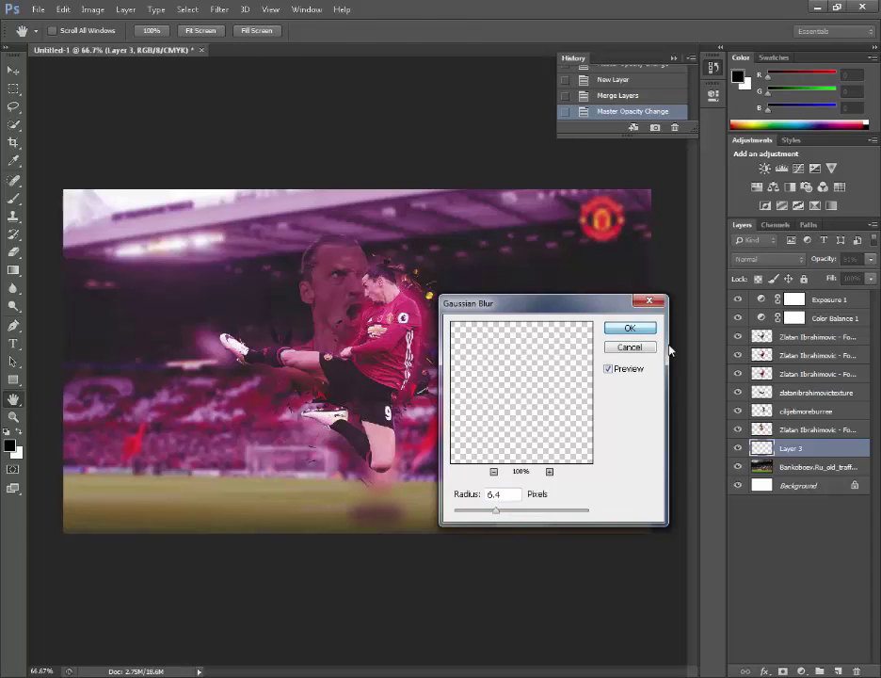
Move the shadow layer above the Exposure and Color Balance adjustment layers, undoing any reordering of the render layers
{"action": "left_click_drag", "start_coordinate": [791, 429], "coordinate": [799, 297]}
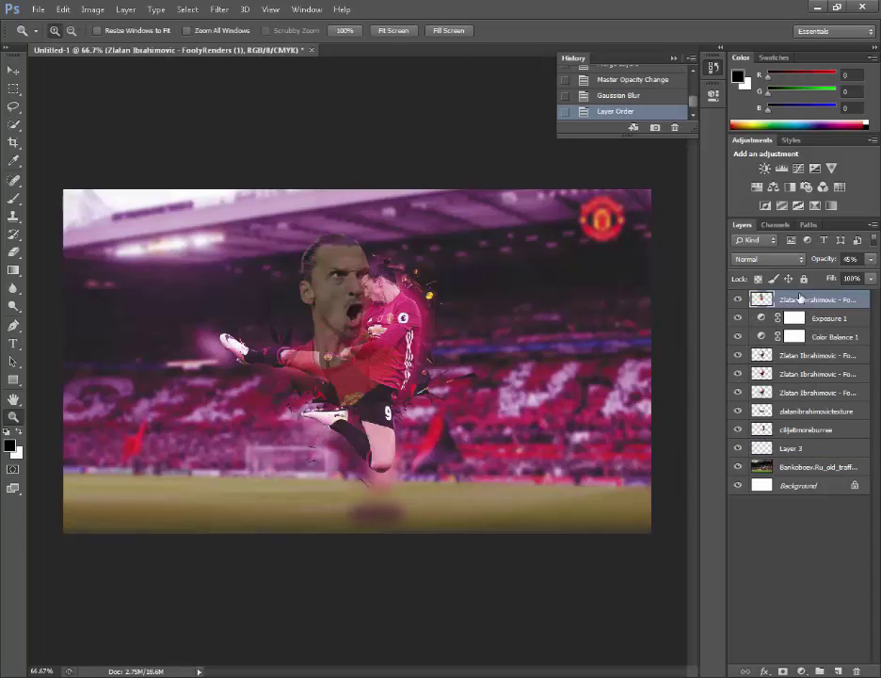
{"action": "left_click", "coordinate": [621, 96]}
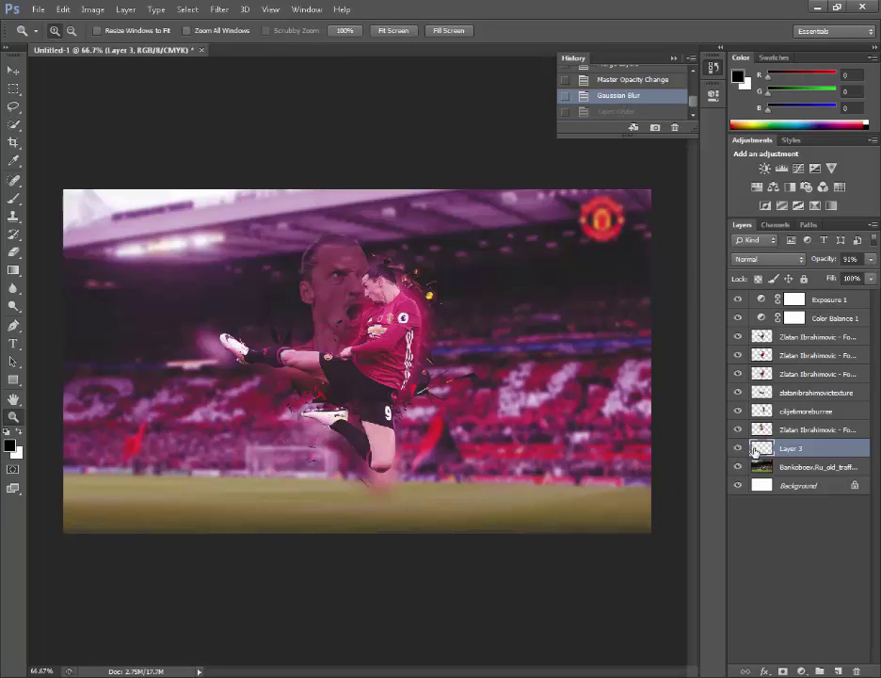
{"action": "left_click_drag", "start_coordinate": [798, 450], "coordinate": [802, 350]}
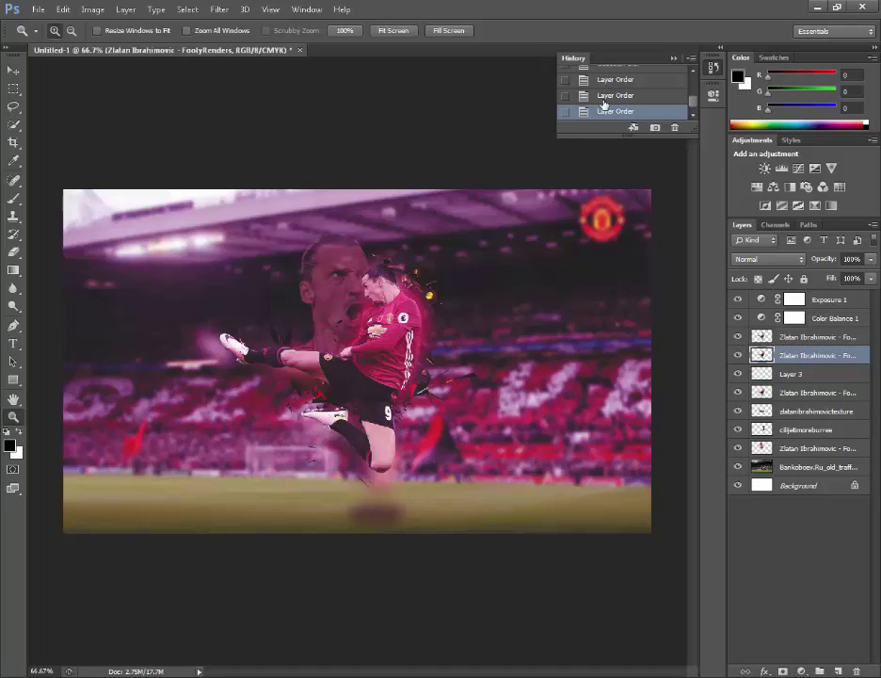
{"action": "key", "text": "ctrl+alt+z"}
{"action": "key", "text": "ctrl+alt+z"}
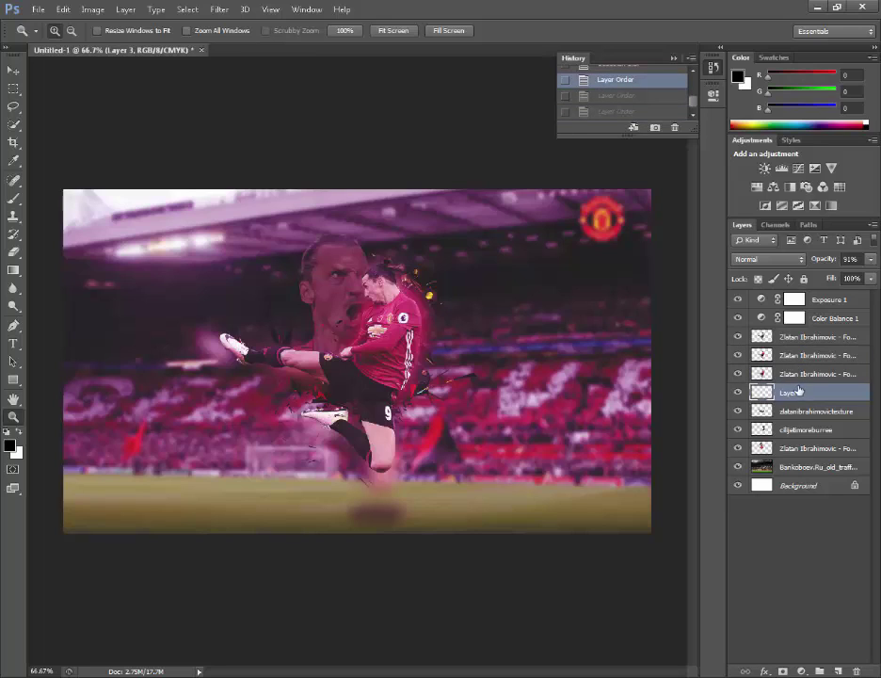
{"action": "left_click_drag", "start_coordinate": [798, 391], "coordinate": [785, 297]}
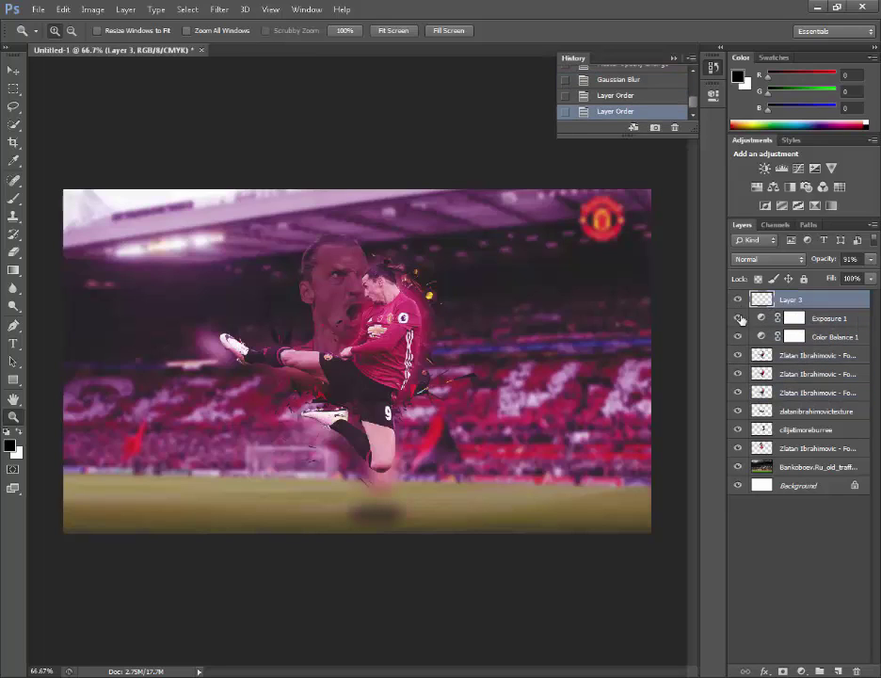
Erase the shard texture over the faded render's neck on the zlatanibrahimovictexture layer with an 80 px eraser
{"action": "left_click", "coordinate": [15, 71]}
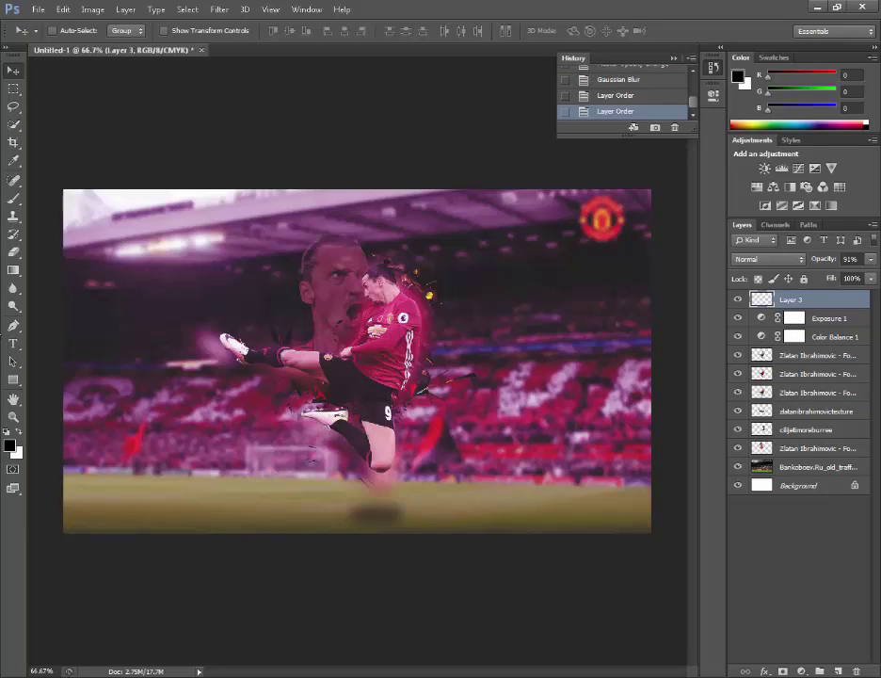
{"action": "left_click", "coordinate": [14, 415]}
{"action": "left_click", "coordinate": [320, 334]}
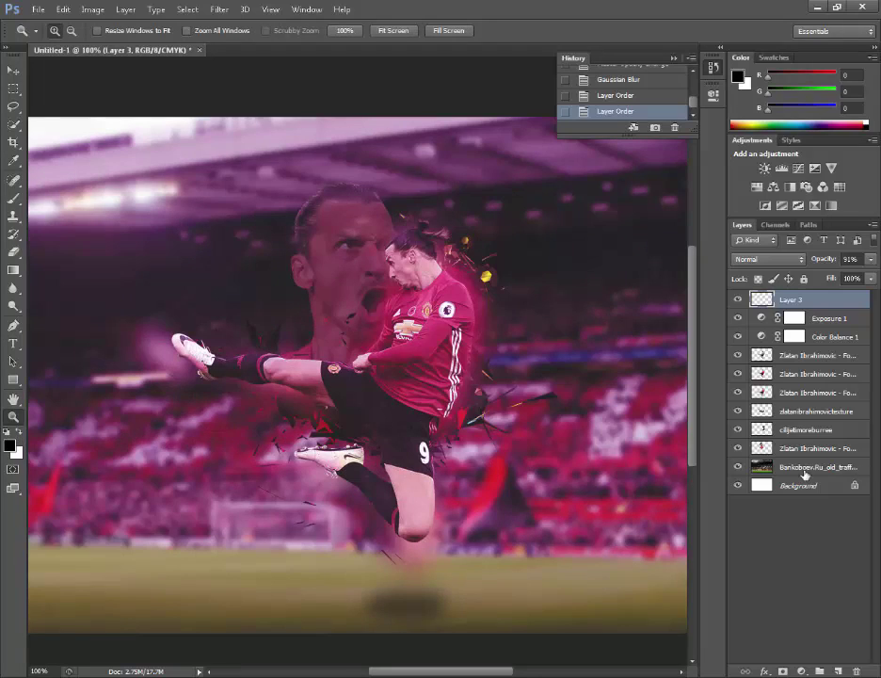
{"action": "left_click", "coordinate": [738, 411]}
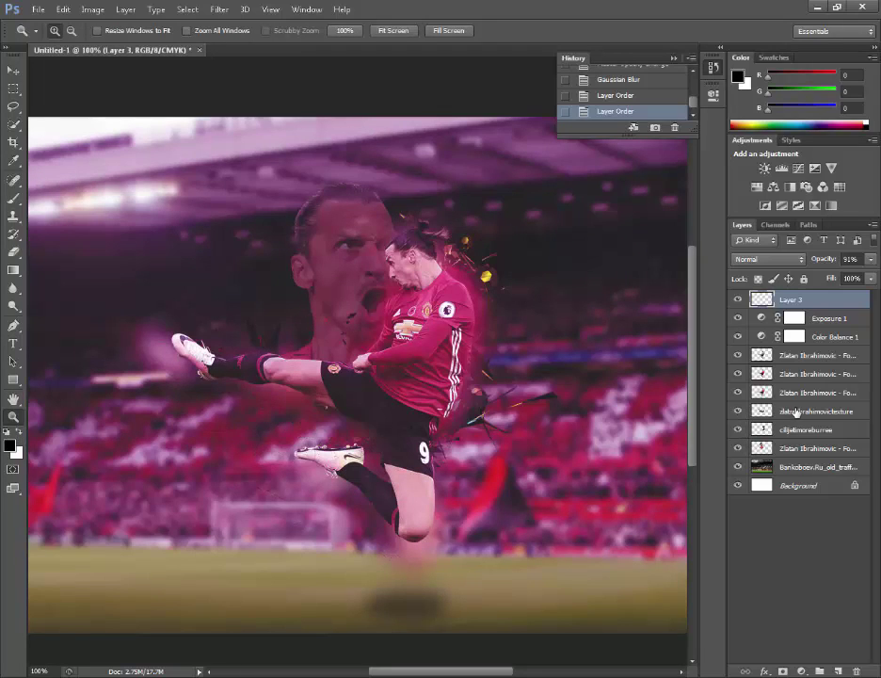
{"action": "left_click", "coordinate": [795, 411]}
{"action": "left_click", "coordinate": [14, 252]}
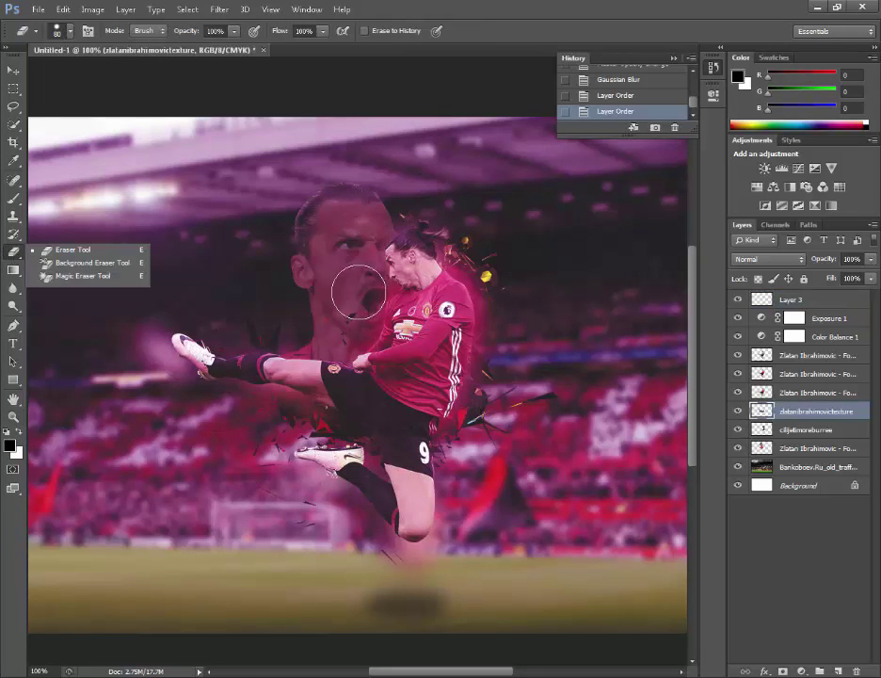
{"action": "left_click", "coordinate": [314, 334]}
{"action": "left_click", "coordinate": [315, 340]}
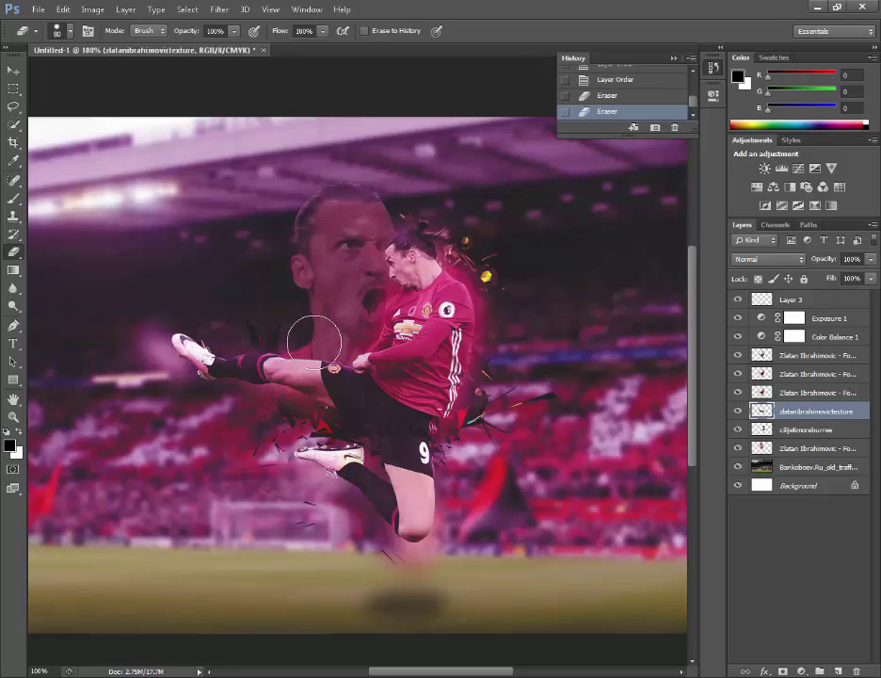
{"action": "left_click", "coordinate": [316, 340]}
{"action": "left_click", "coordinate": [329, 323]}
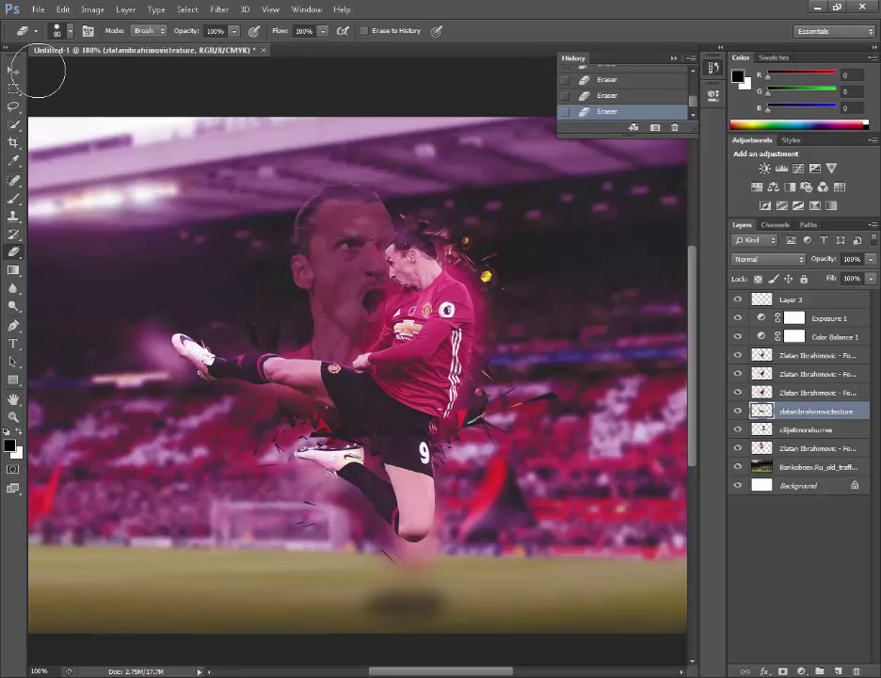
Add the text "zlatan i" below the player's outstretched leg and set its font to Bebas
{"action": "left_click", "coordinate": [13, 71]}
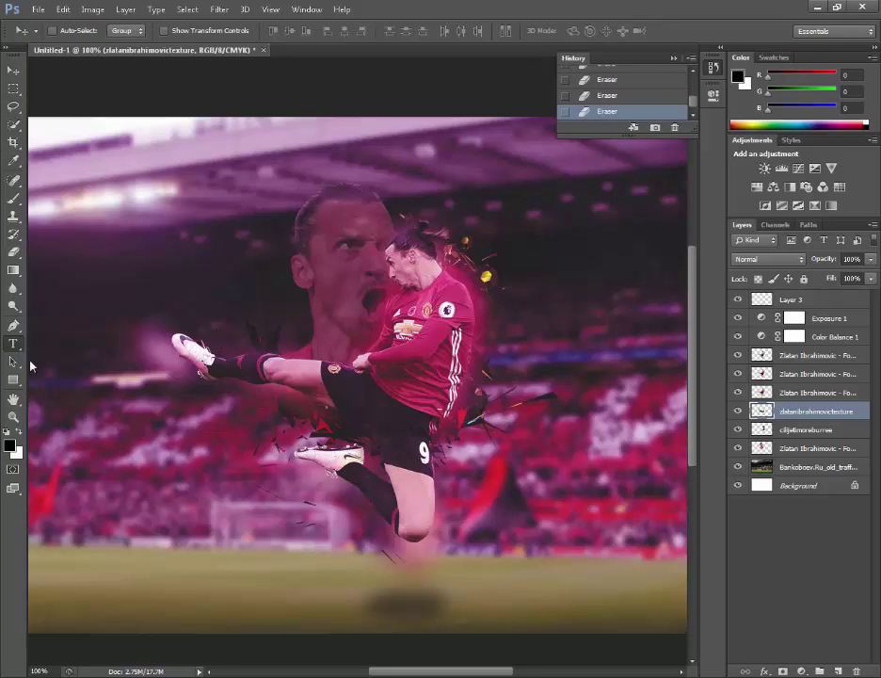
{"action": "left_click", "coordinate": [13, 343]}
{"action": "left_click", "coordinate": [157, 418]}
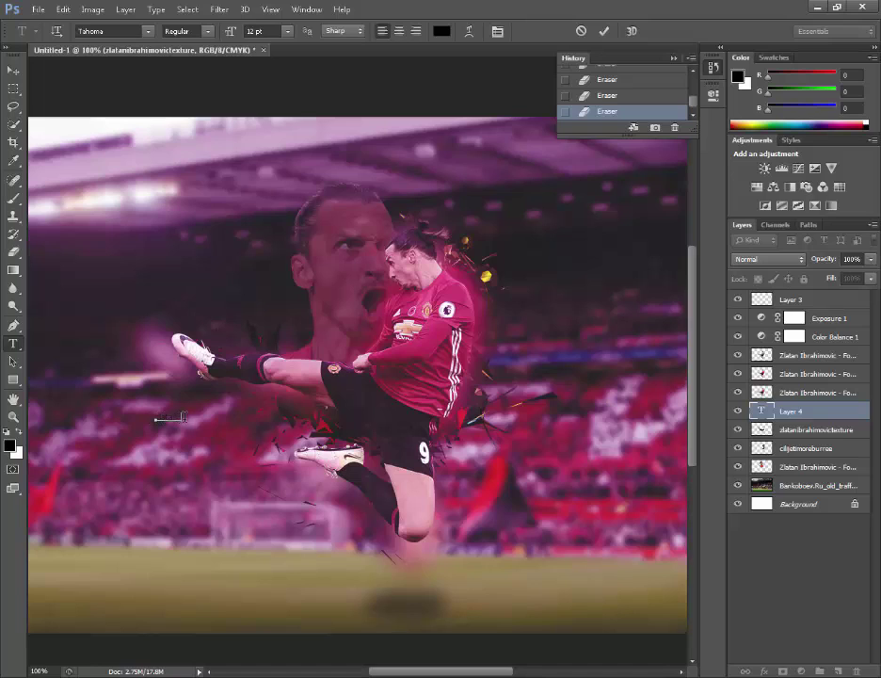
{"action": "left_click_drag", "start_coordinate": [154, 417], "coordinate": [218, 422]}
{"action": "key", "text": "Return"}
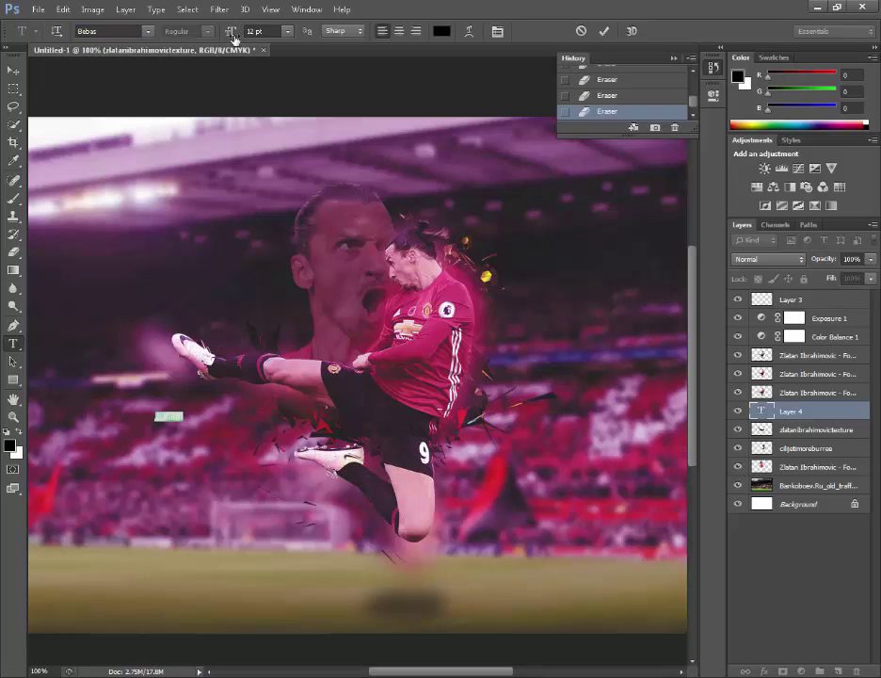
Enlarge the text to 87 pt and move it down to just above the grass, beside the player's standing leg
{"action": "left_click_drag", "start_coordinate": [235, 38], "coordinate": [287, 35]}
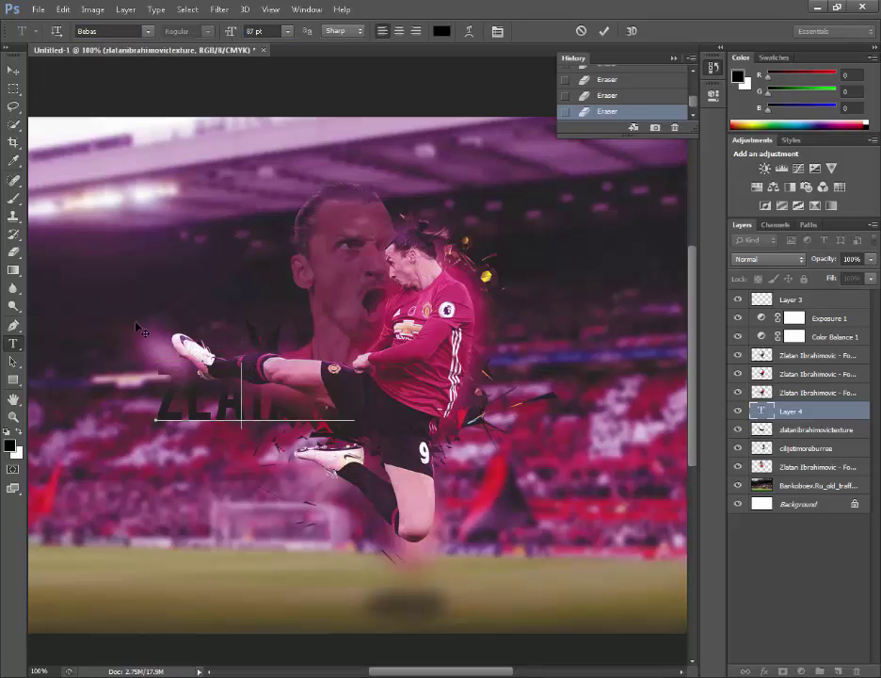
{"action": "key", "text": "ctrl+Return"}
{"action": "left_click_drag", "start_coordinate": [242, 323], "coordinate": [173, 511]}
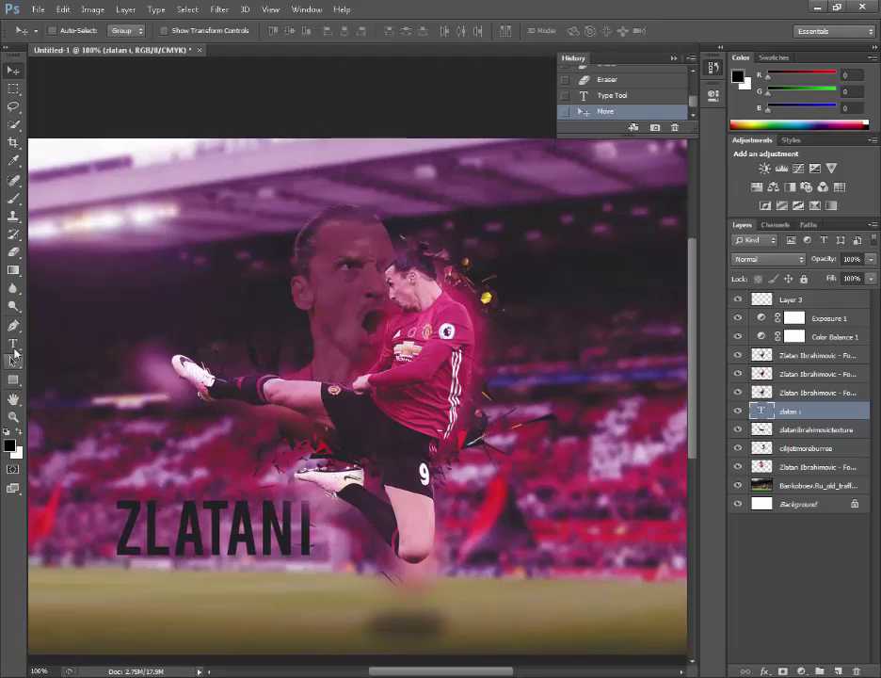
Remove the trailing "i" so the text reads "zlatan"
{"action": "left_click", "coordinate": [13, 344]}
{"action": "left_click", "coordinate": [78, 341]}
{"action": "left_click_drag", "start_coordinate": [293, 520], "coordinate": [313, 520]}
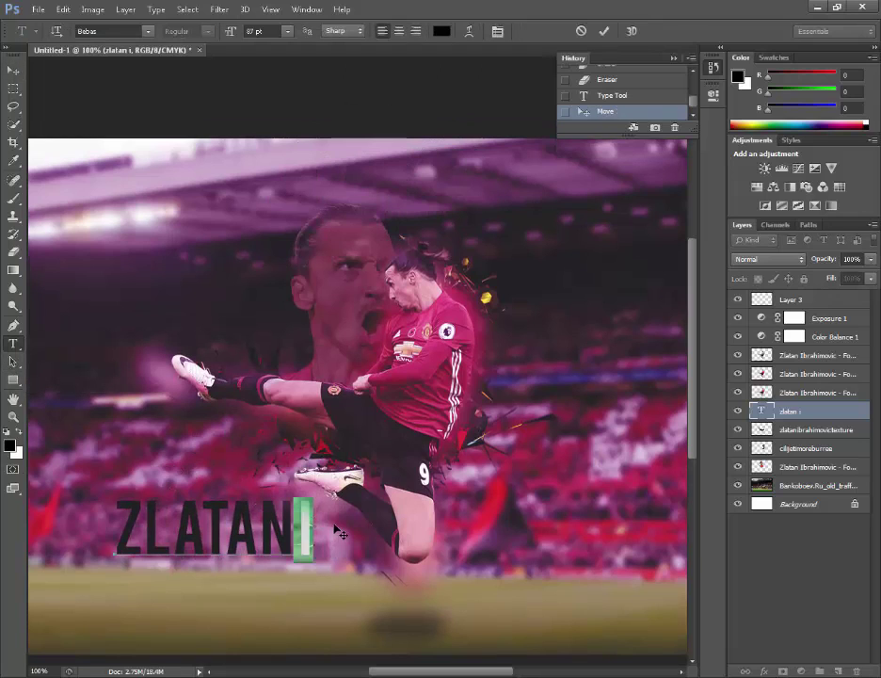
{"action": "key", "text": "BackSpace"}
Move the "zlatan" text up beside the player's lower boot and scale it down to about 70%
{"action": "left_click", "coordinate": [13, 70]}
{"action": "left_click_drag", "start_coordinate": [204, 511], "coordinate": [229, 462]}
{"action": "key", "text": "ctrl+t"}
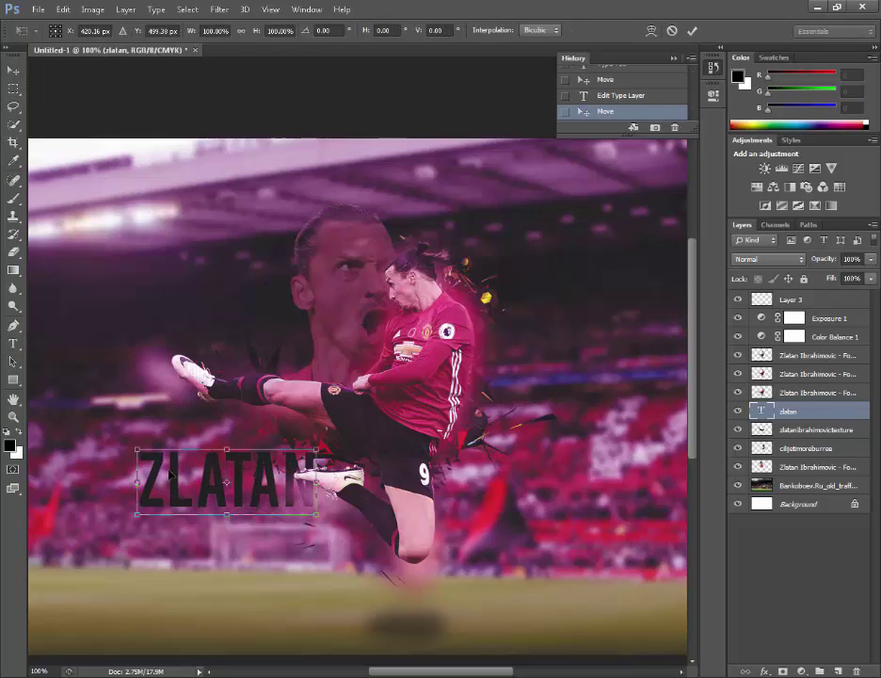
{"action": "left_click_drag", "start_coordinate": [138, 450], "coordinate": [190, 469]}
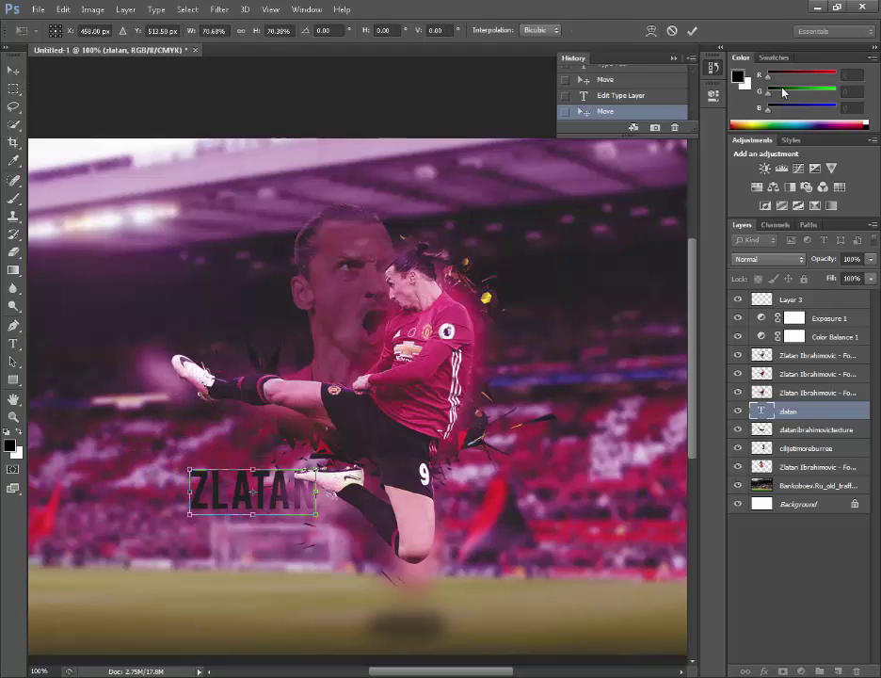
{"action": "left_click", "coordinate": [693, 31]}
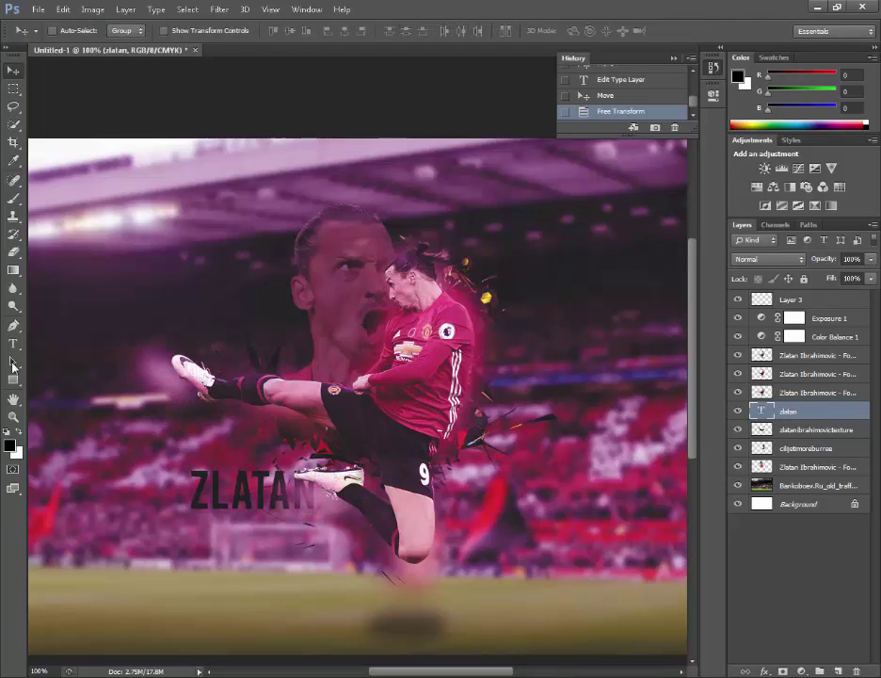
Colour the "zlatan" text white and move it beside the player's back, with its first letter partly behind the shirt's glow
{"action": "left_click", "coordinate": [14, 344]}
{"action": "double_click", "coordinate": [231, 496]}
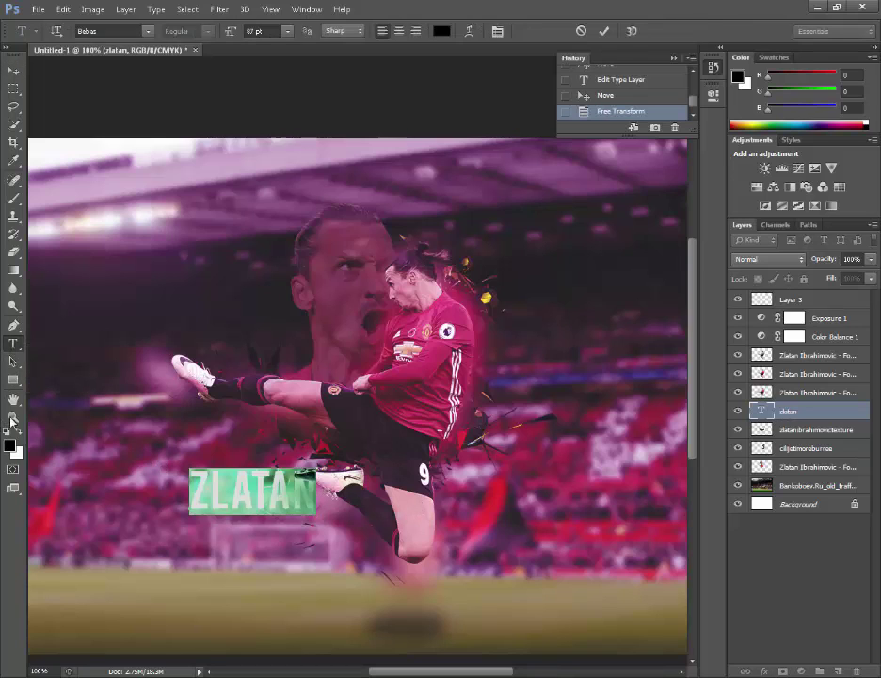
{"action": "left_click", "coordinate": [18, 429]}
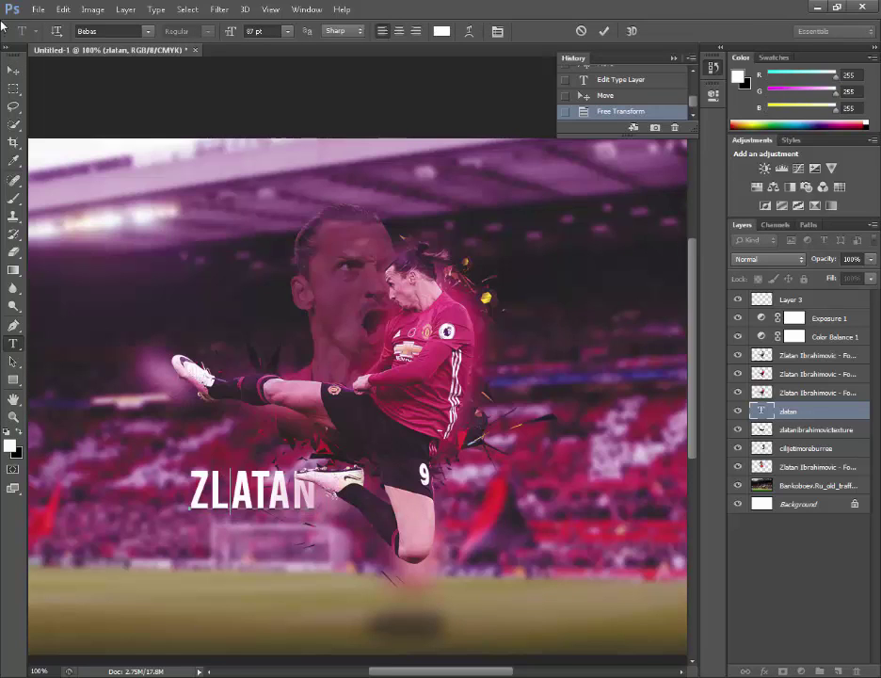
{"action": "left_click", "coordinate": [14, 69]}
{"action": "left_click_drag", "start_coordinate": [216, 380], "coordinate": [500, 256]}
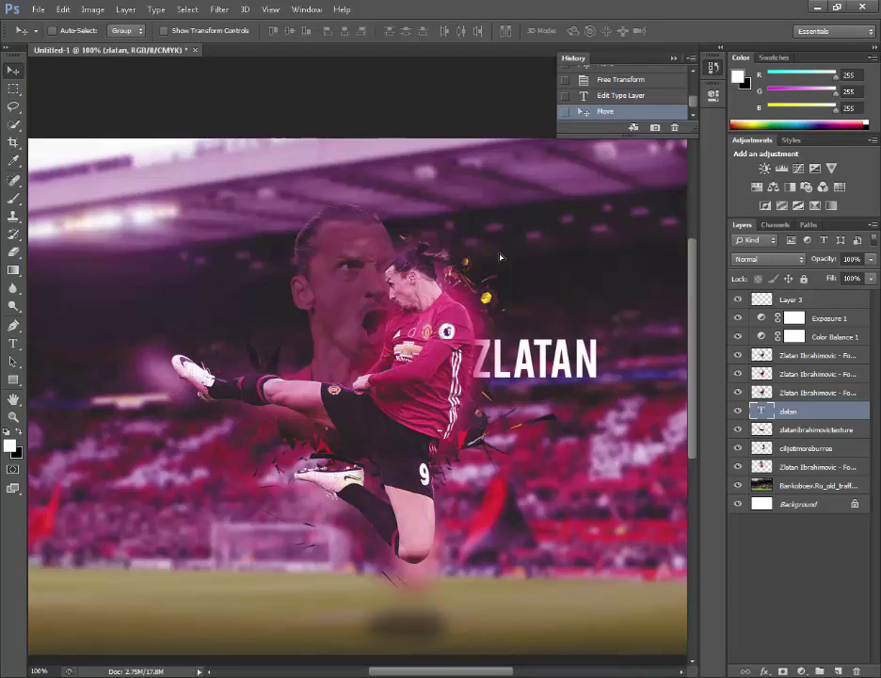
Add a black-to-white linear Gradient Overlay at about 11% opacity to the "zlatan" text layer
{"action": "right_click", "coordinate": [792, 395]}
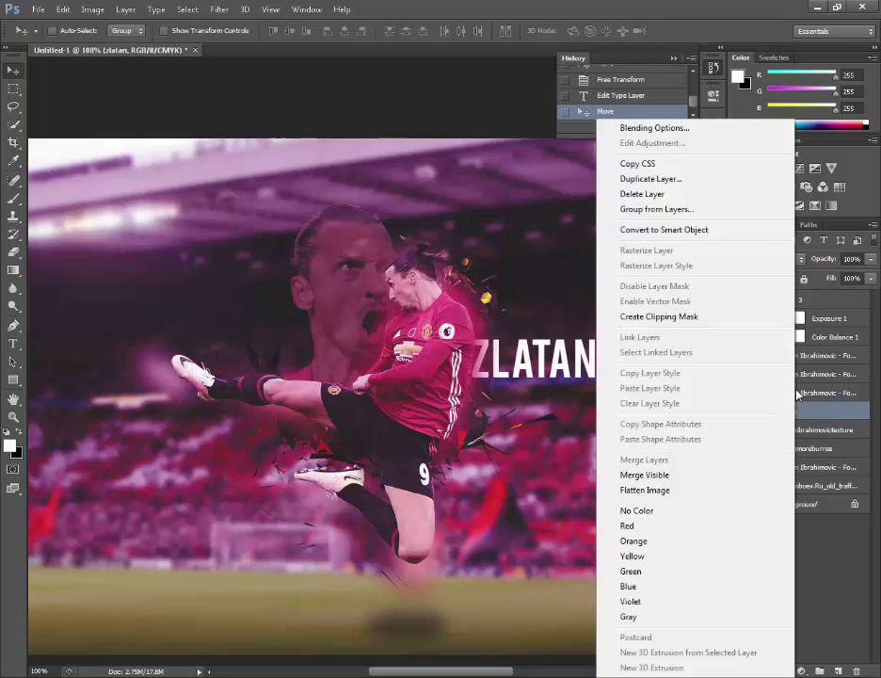
{"action": "right_click", "coordinate": [821, 411]}
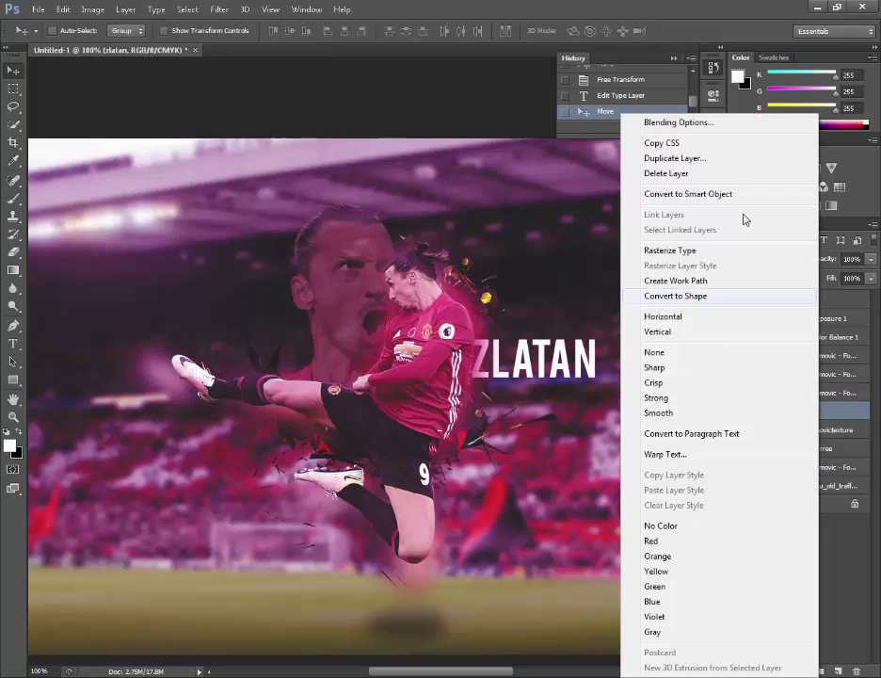
{"action": "left_click", "coordinate": [594, 130]}
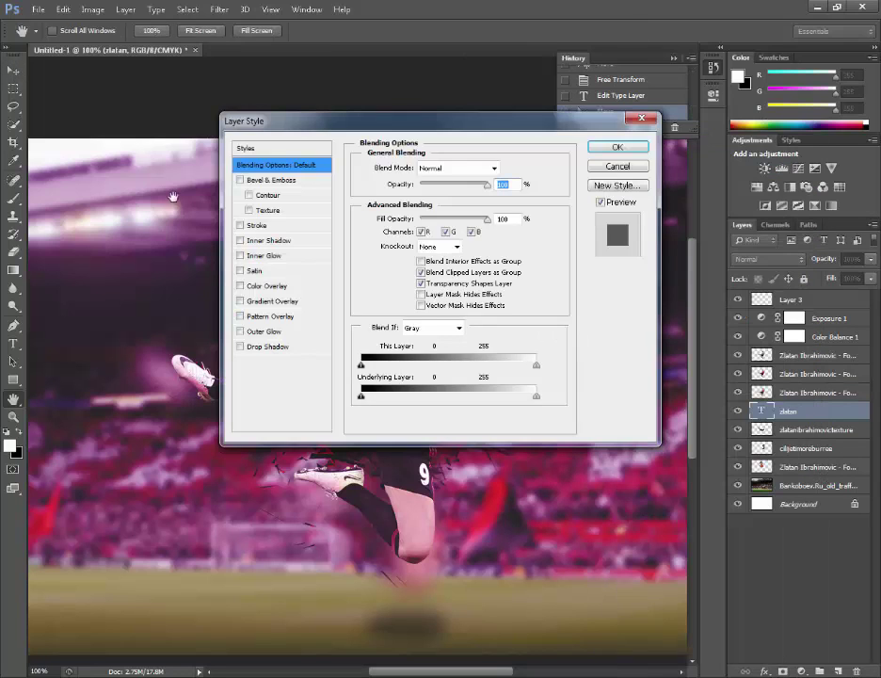
{"action": "left_click_drag", "start_coordinate": [320, 120], "coordinate": [583, 328]}
{"action": "left_click_drag", "start_coordinate": [584, 378], "coordinate": [582, 378]}
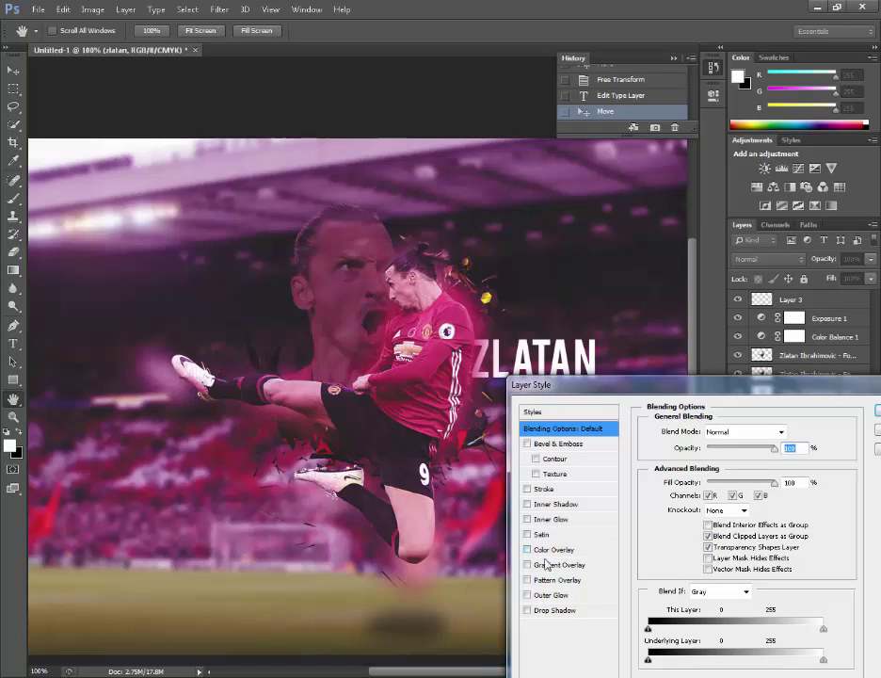
{"action": "left_click", "coordinate": [554, 565]}
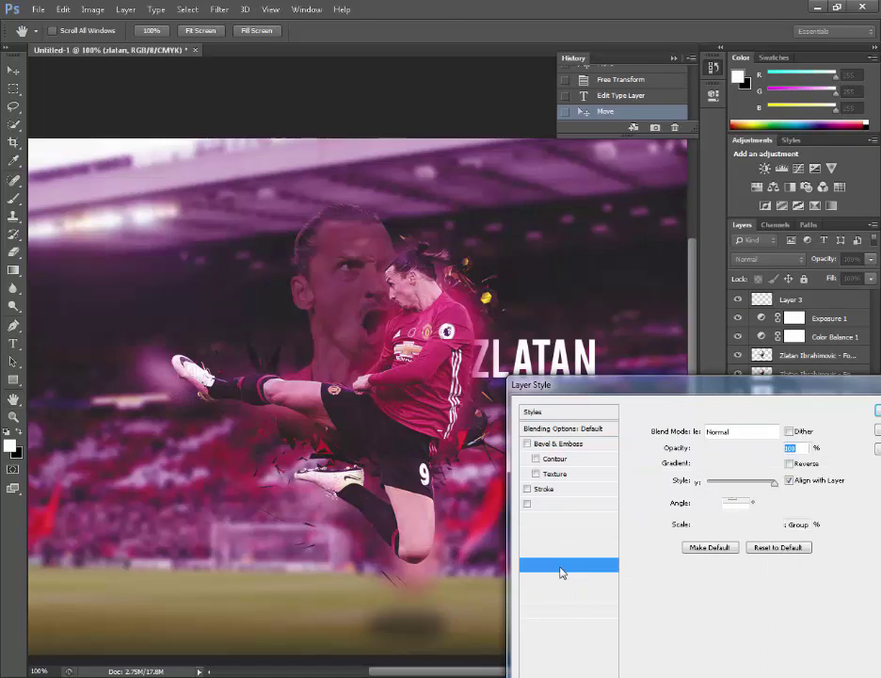
{"action": "left_click_drag", "start_coordinate": [708, 448], "coordinate": [707, 452]}
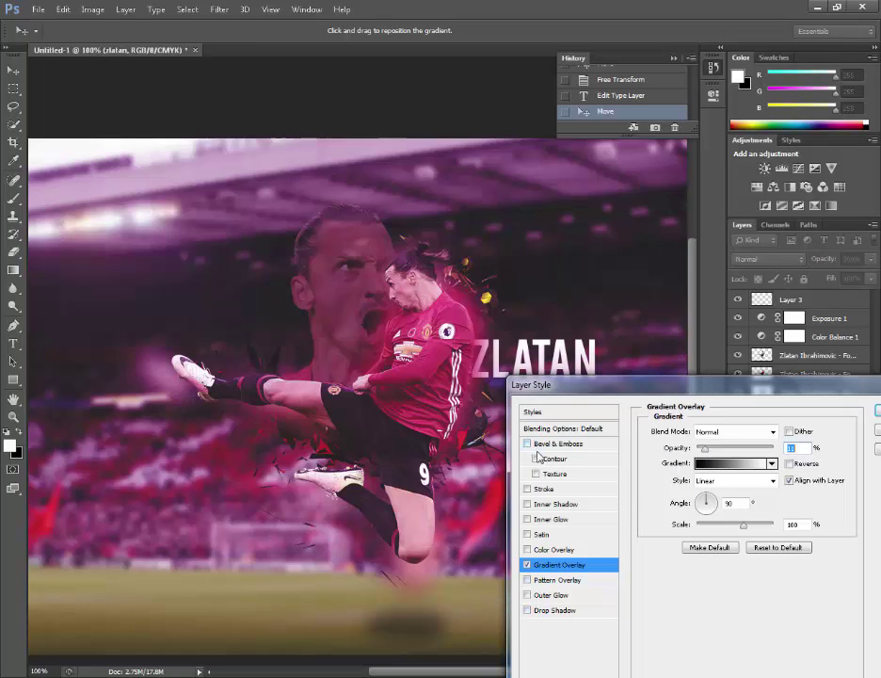
Add a 2 px outside stroke in crimson #c63564 at about 40% opacity to the "zlatan" text layer
{"action": "left_click", "coordinate": [543, 489]}
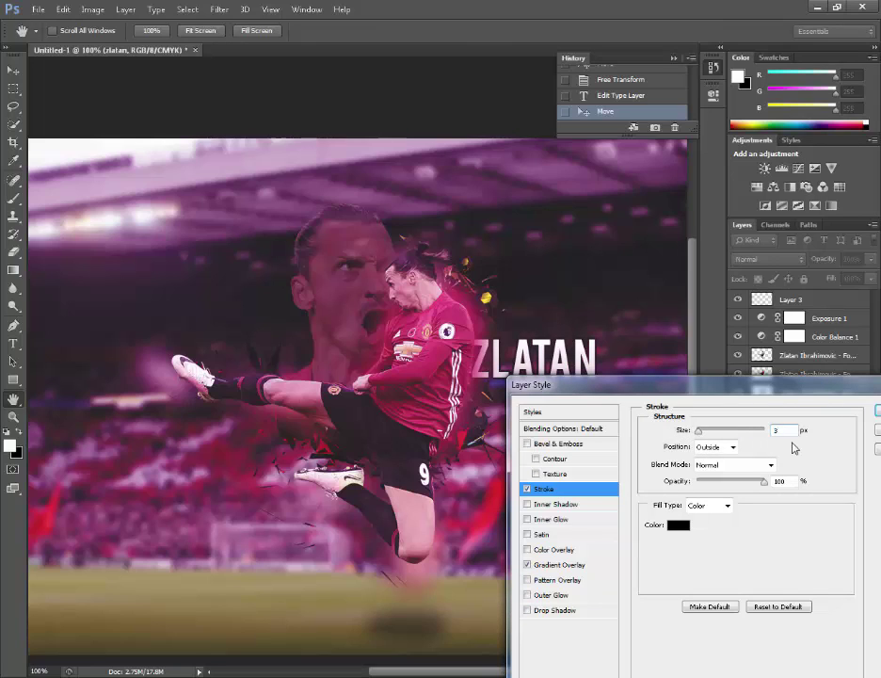
{"action": "left_click", "coordinate": [676, 527]}
{"action": "left_click", "coordinate": [444, 416]}
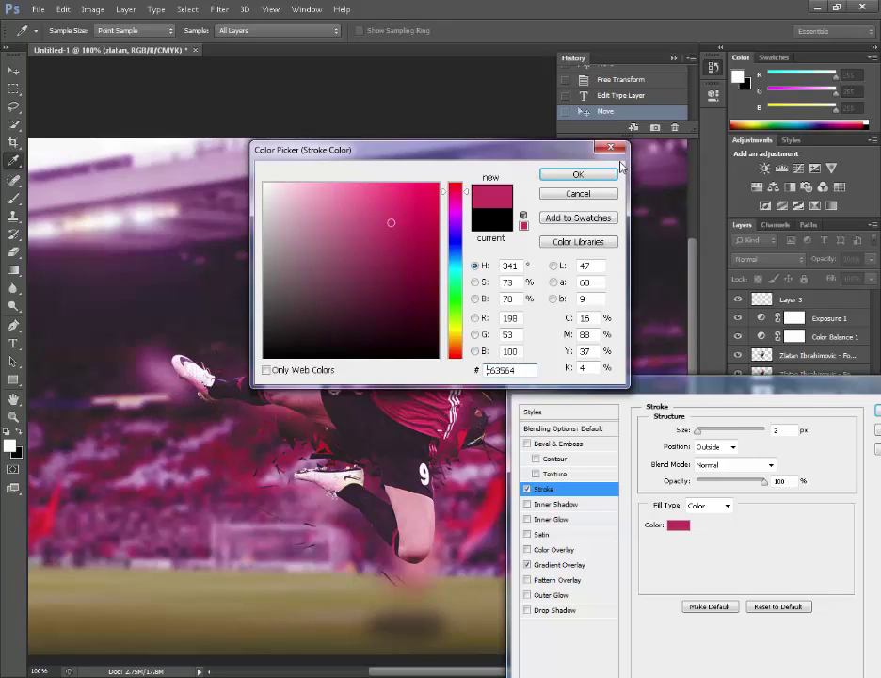
{"action": "left_click", "coordinate": [578, 174]}
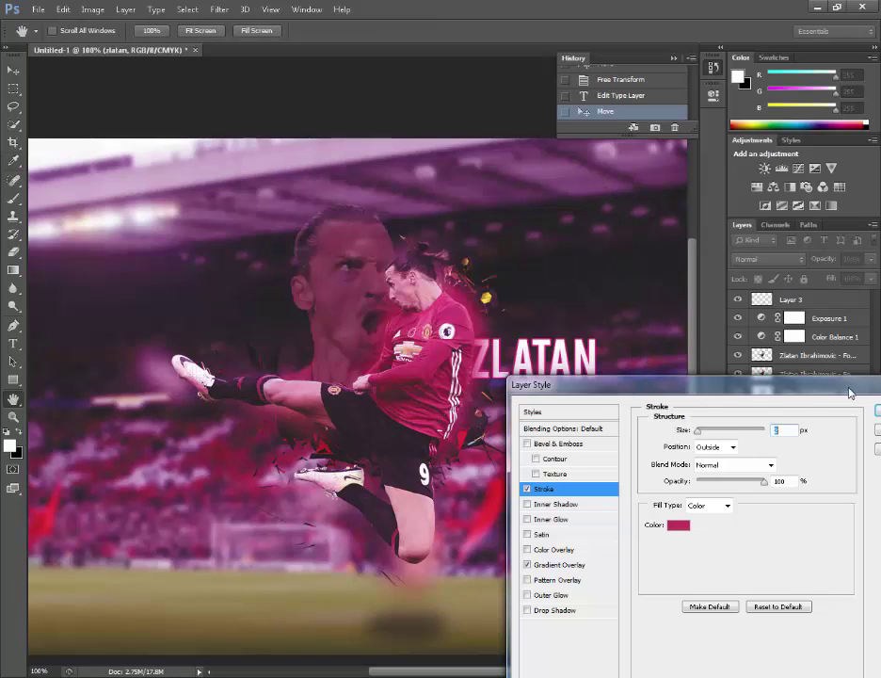
{"action": "left_click_drag", "start_coordinate": [849, 392], "coordinate": [585, 439]}
{"action": "left_click_drag", "start_coordinate": [567, 523], "coordinate": [528, 524]}
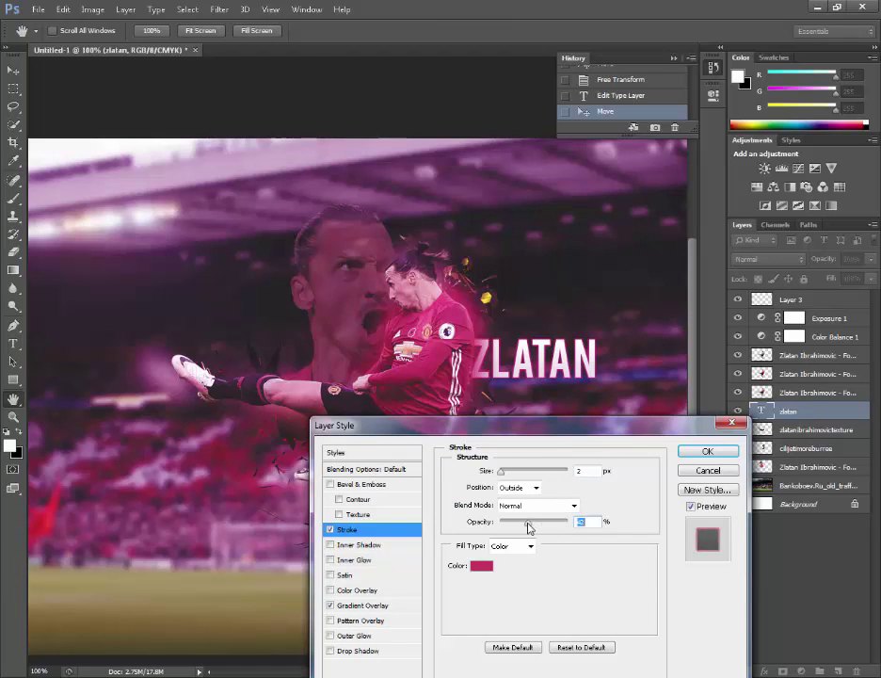
{"action": "left_click", "coordinate": [701, 450]}
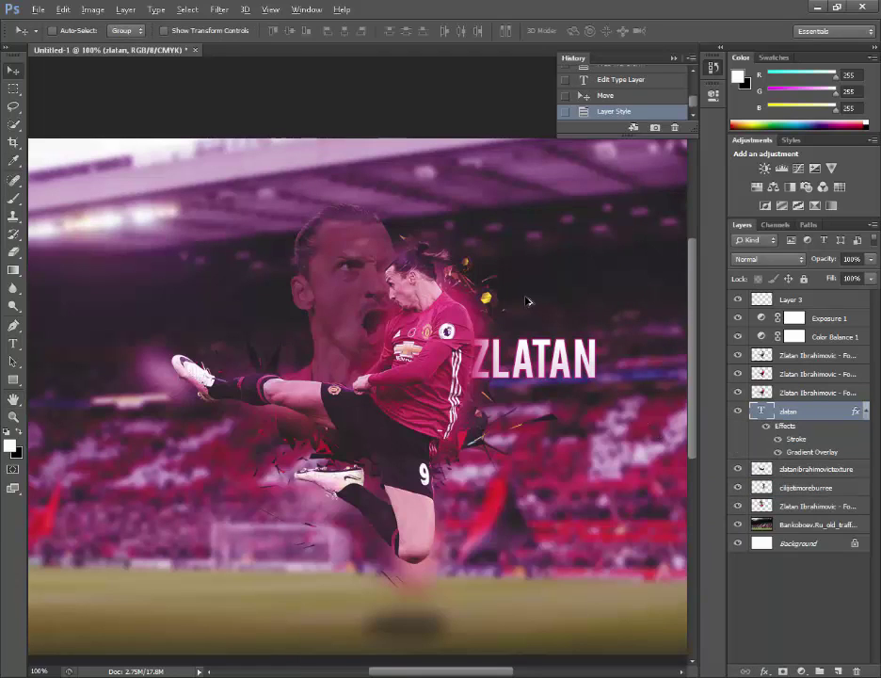
Scale the "zlatan" text down to about two thirds and move it slightly lower beside the player's back
{"action": "left_click", "coordinate": [14, 417]}
{"action": "left_click", "coordinate": [547, 380], "text": "alt"}
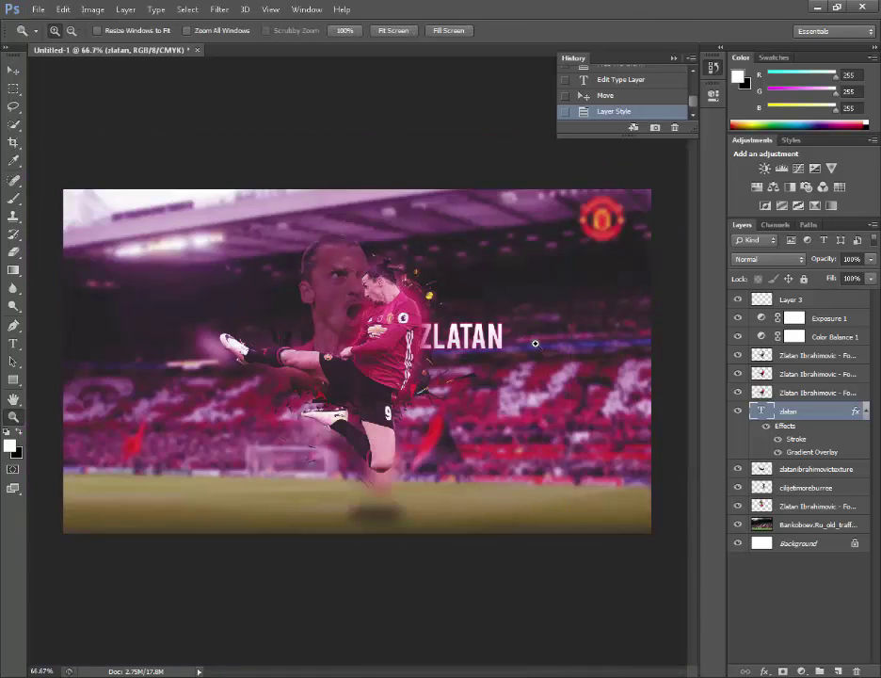
{"action": "key", "text": "ctrl+t"}
{"action": "left_click_drag", "start_coordinate": [509, 350], "coordinate": [478, 339]}
{"action": "left_click", "coordinate": [692, 31]}
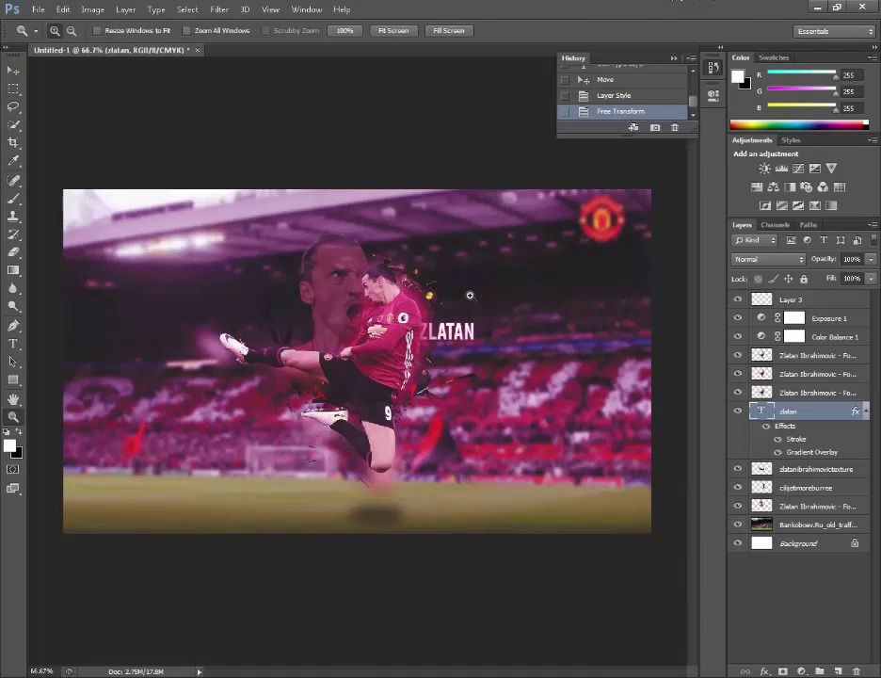
{"action": "left_click", "coordinate": [12, 70]}
{"action": "mouse_move", "coordinate": [398, 256]}
{"action": "left_mouse_down"}
{"action": "mouse_move", "coordinate": [377, 280]}
{"action": "mouse_move", "coordinate": [391, 263]}
{"action": "mouse_move", "coordinate": [396, 269]}
{"action": "left_mouse_up"}
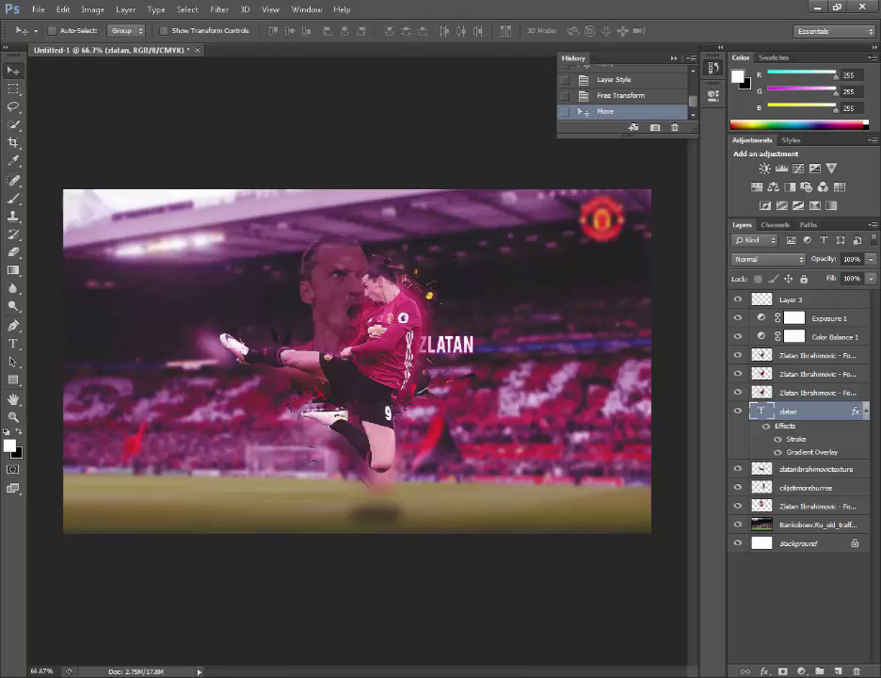
Add a white "iBRAHIMOVIC" text layer in the Bebas font at 87 pt just below the "zlatan" text
{"action": "left_click", "coordinate": [140, 676]}
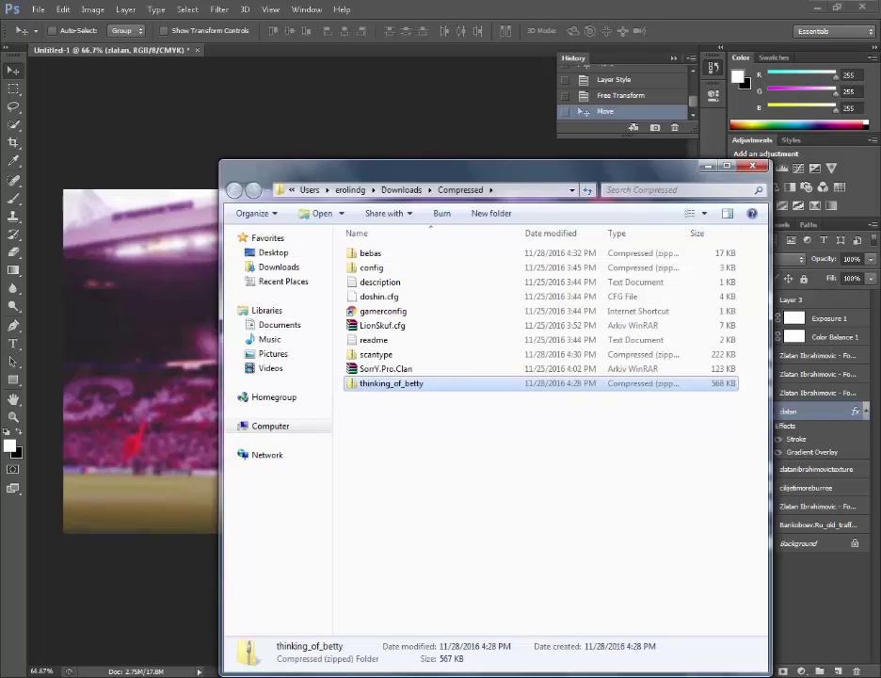
{"action": "left_click", "coordinate": [140, 676]}
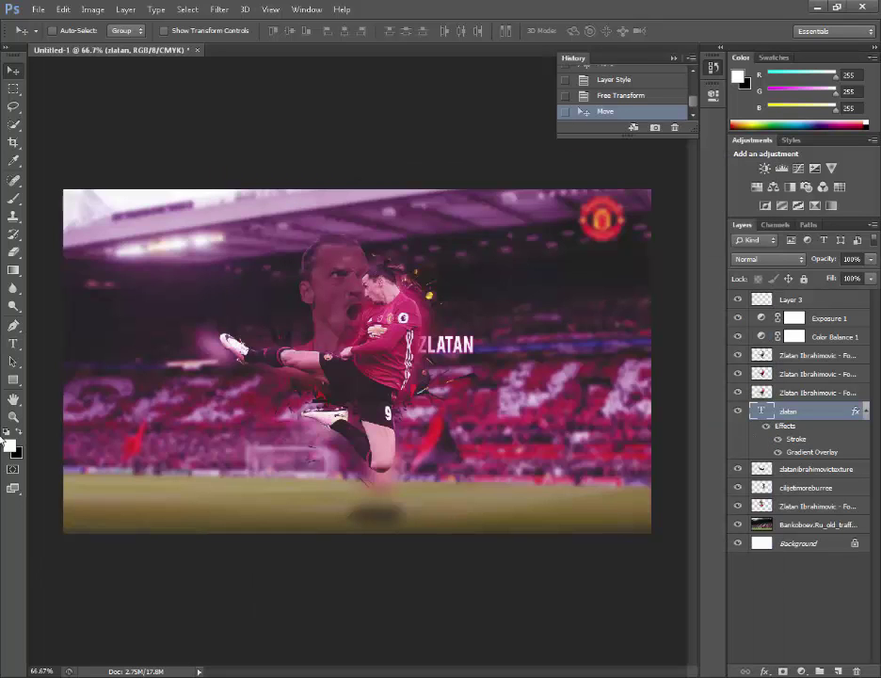
{"action": "left_click", "coordinate": [13, 344]}
{"action": "left_click", "coordinate": [323, 279]}
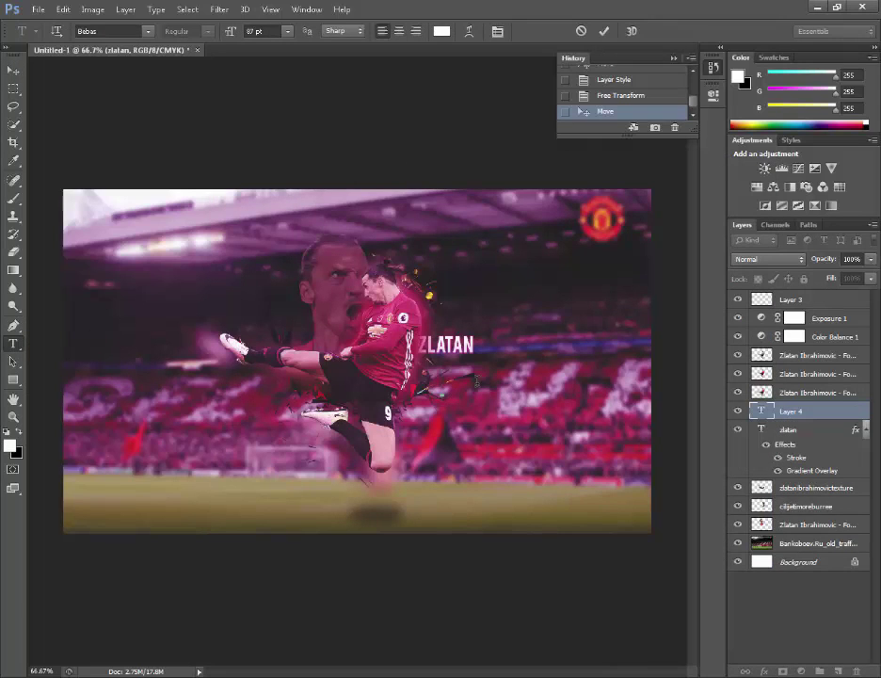
{"action": "type", "text": "IBRAHIMOVIC"}
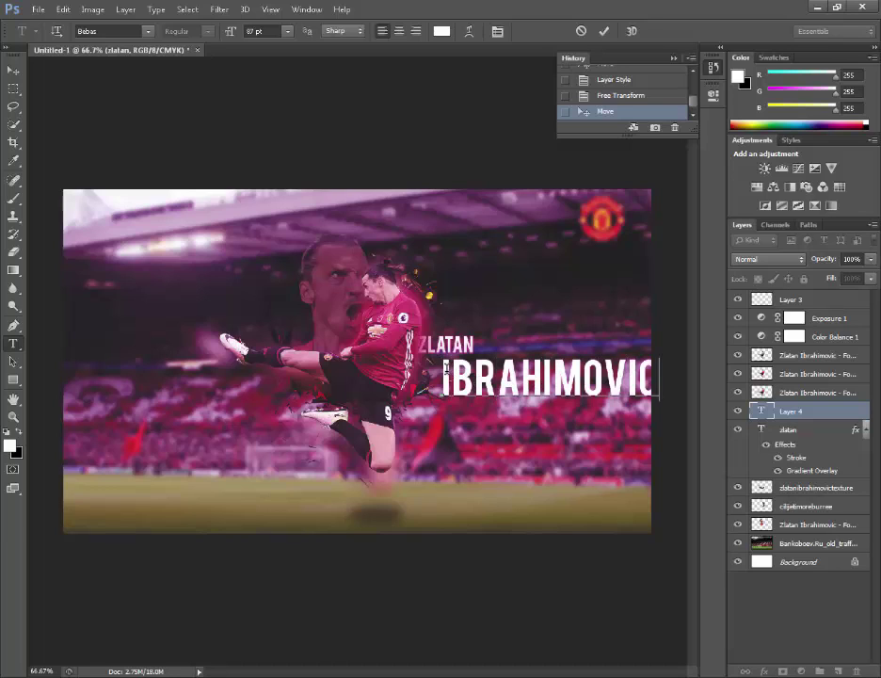
{"action": "key", "text": "ctrl+a"}
{"action": "left_click", "coordinate": [350, 323], "text": "ctrl"}
{"action": "left_click", "coordinate": [463, 396]}
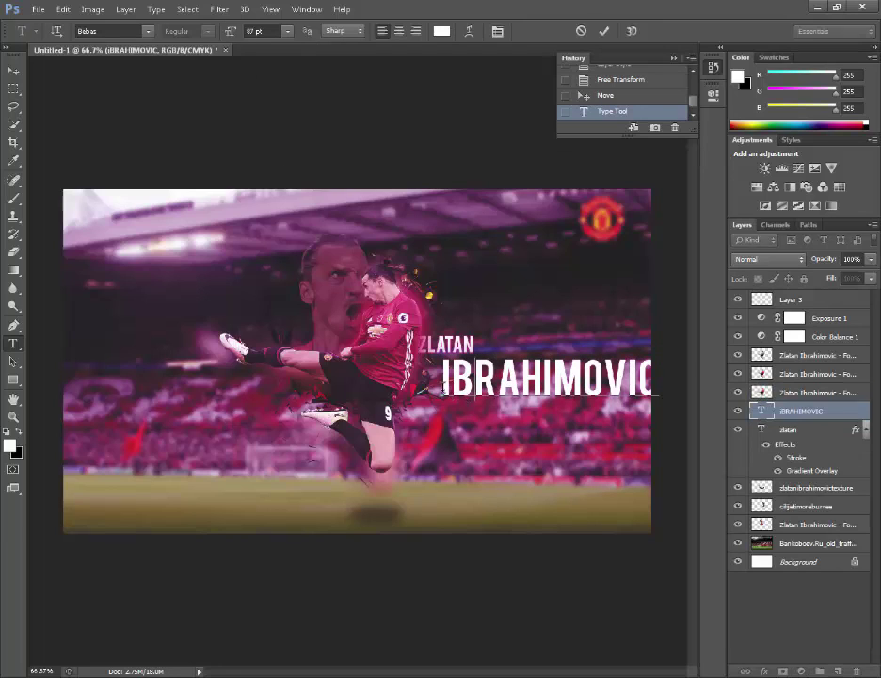
Change the font of the whole surname text to Thinking Of Betty
{"action": "key", "text": "ctrl+a"}
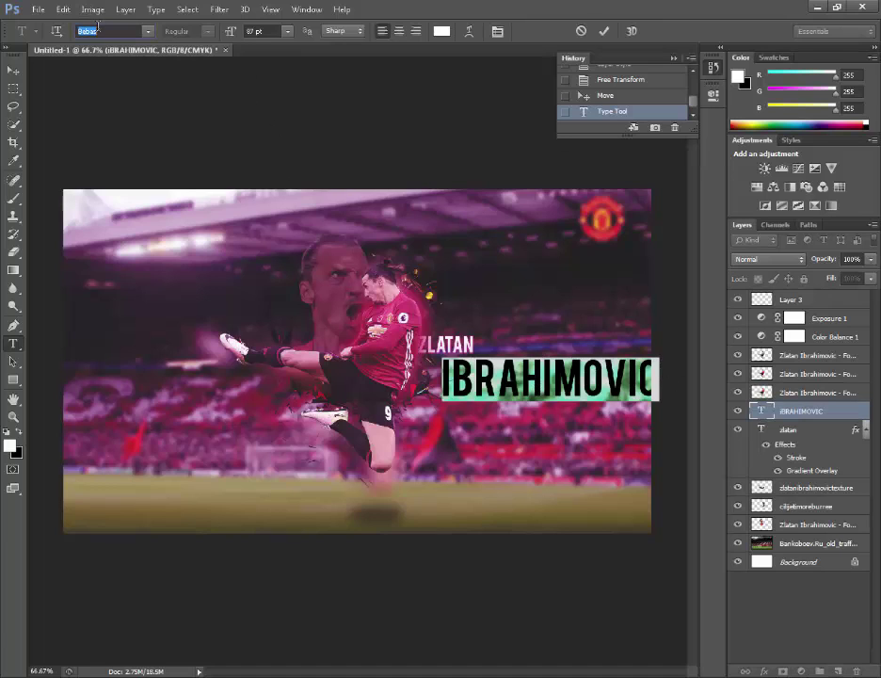
{"action": "left_click", "coordinate": [98, 29]}
{"action": "type", "text": "Thinking Of Betty"}
{"action": "key", "text": "Return"}
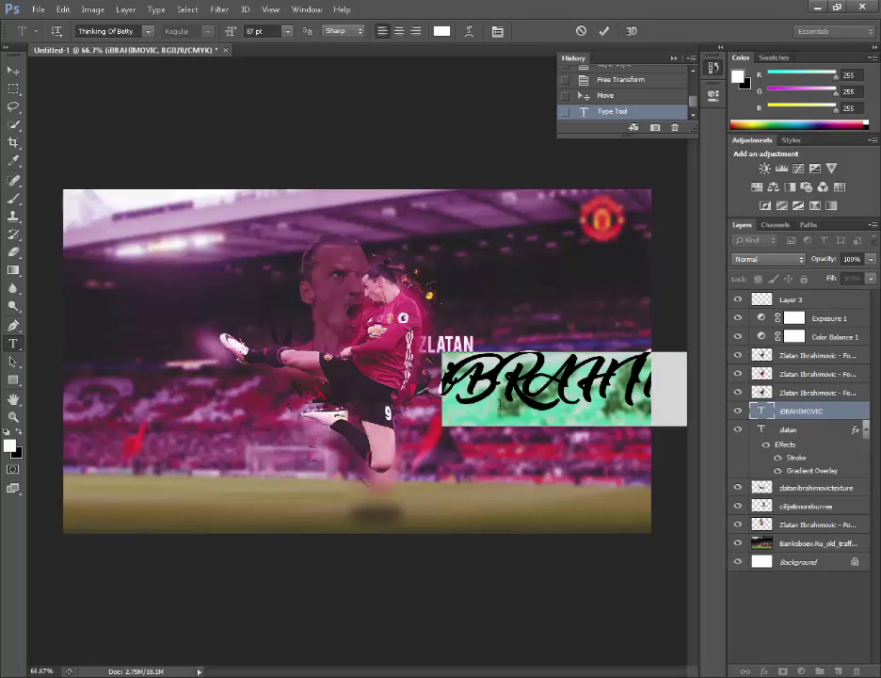
Replace the surname text with lowercase "ibrahimovic"
{"action": "left_click", "coordinate": [454, 370]}
{"action": "key", "text": "ctrl+a"}
{"action": "key", "text": "BackSpace"}
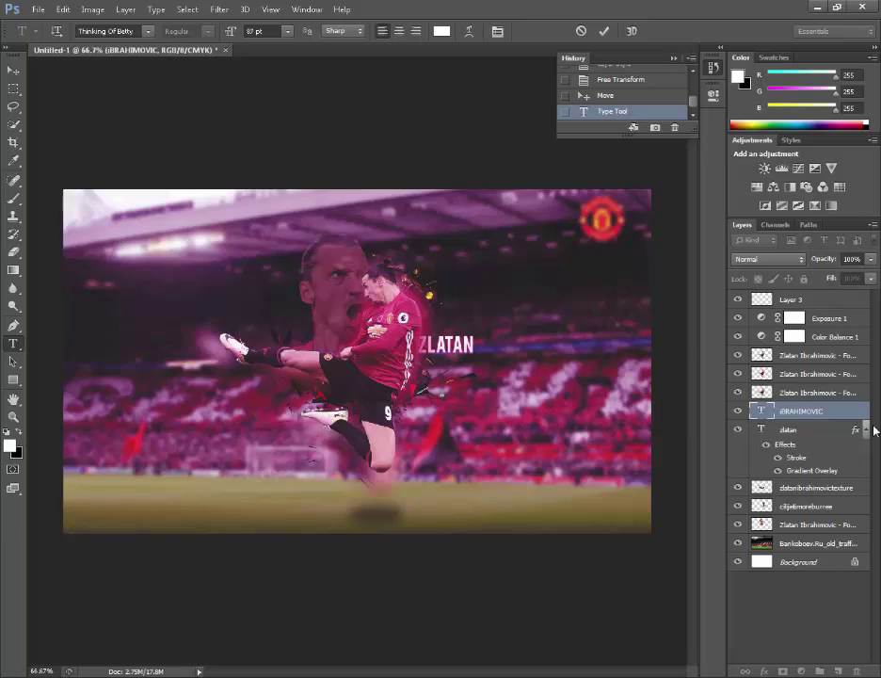
{"action": "type", "text": "ibrahim"}
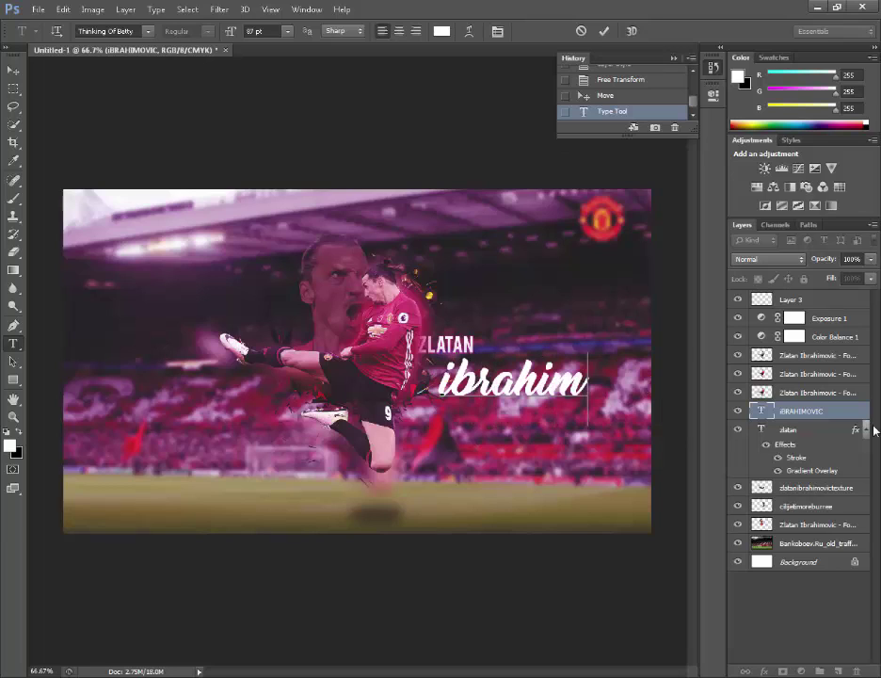
{"action": "type", "text": "ovic"}
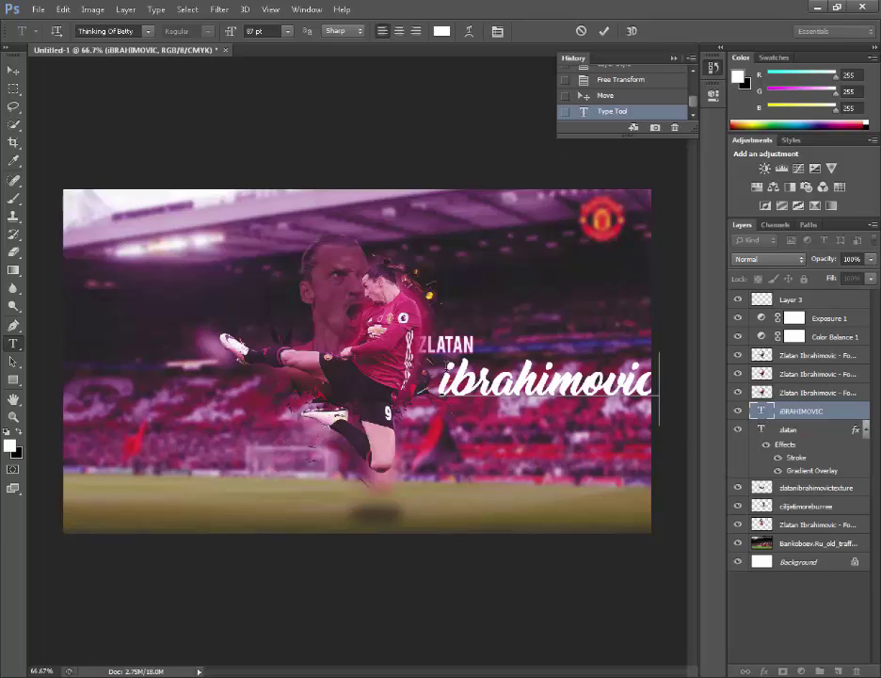
Reduce the font size of the "ibrahimovic" text and move it directly beneath "zlatan"
{"action": "key", "text": "ctrl+a"}
{"action": "left_click", "coordinate": [229, 32]}
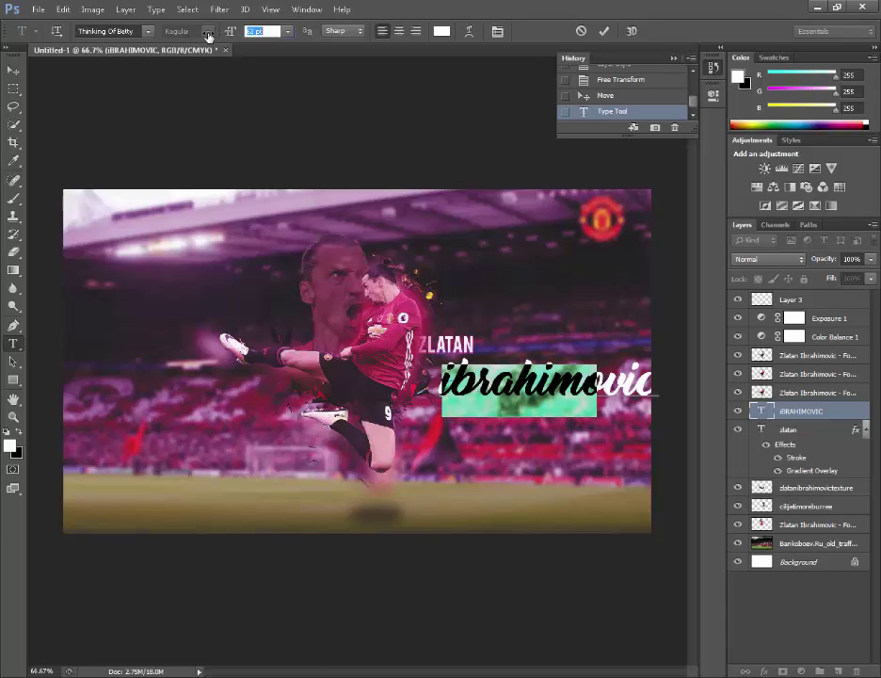
{"action": "left_click_drag", "start_coordinate": [208, 36], "coordinate": [205, 36]}
{"action": "left_click", "coordinate": [14, 71]}
{"action": "left_click_drag", "start_coordinate": [415, 290], "coordinate": [429, 265]}
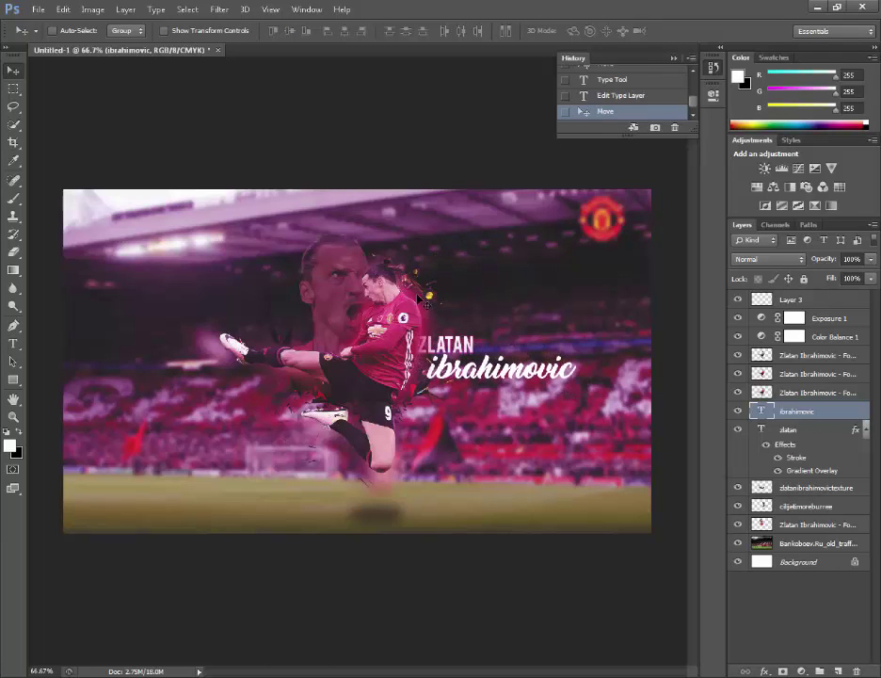
Scale the "ibrahimovic" text to about 74% and place it so it overlaps the lower edge of "zlatan"
{"action": "left_click", "coordinate": [13, 417]}
{"action": "left_click", "coordinate": [555, 366]}
{"action": "left_click", "coordinate": [555, 366]}
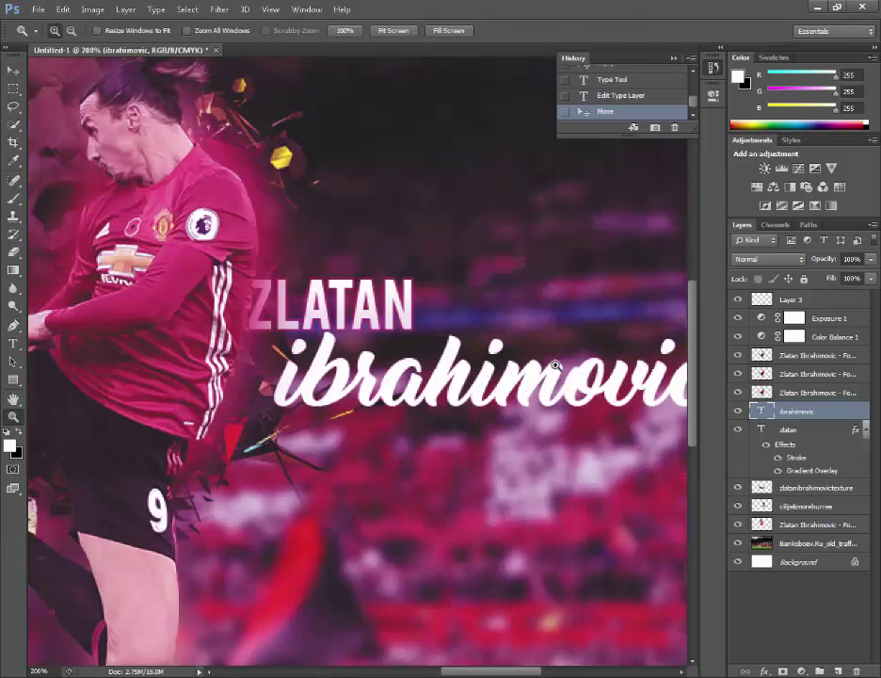
{"action": "key", "text": "ctrl+t"}
{"action": "left_click_drag", "start_coordinate": [556, 366], "coordinate": [411, 361]}
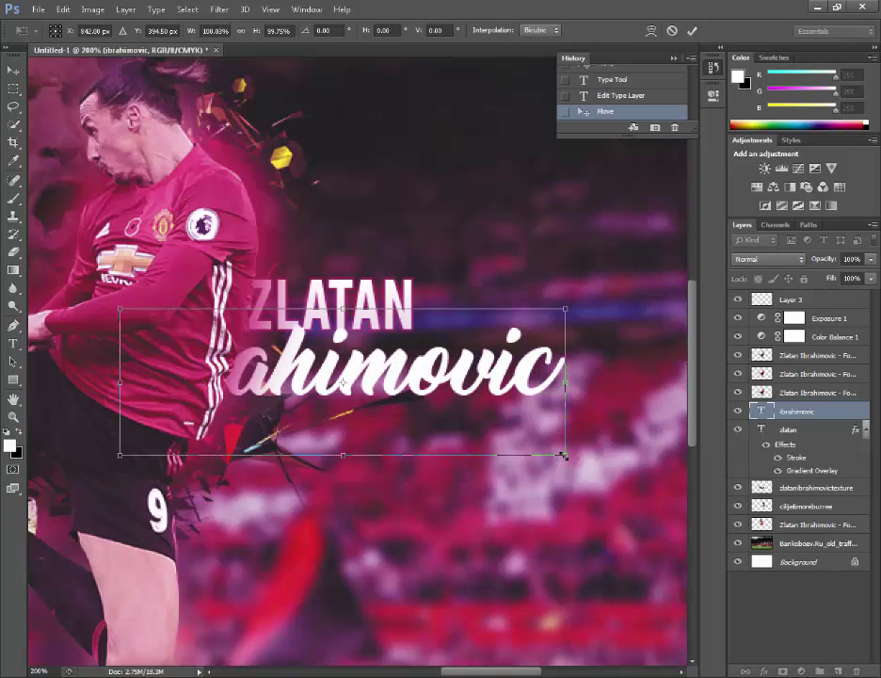
{"action": "left_click_drag", "start_coordinate": [562, 455], "coordinate": [449, 417]}
{"action": "left_click_drag", "start_coordinate": [284, 378], "coordinate": [425, 362]}
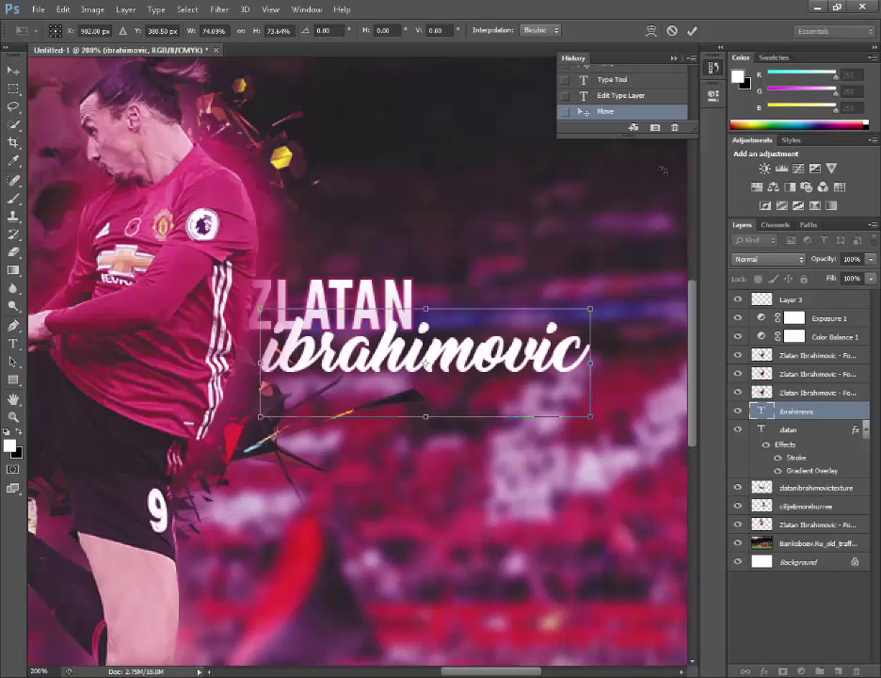
{"action": "left_click_drag", "start_coordinate": [680, 48], "coordinate": [689, 44]}
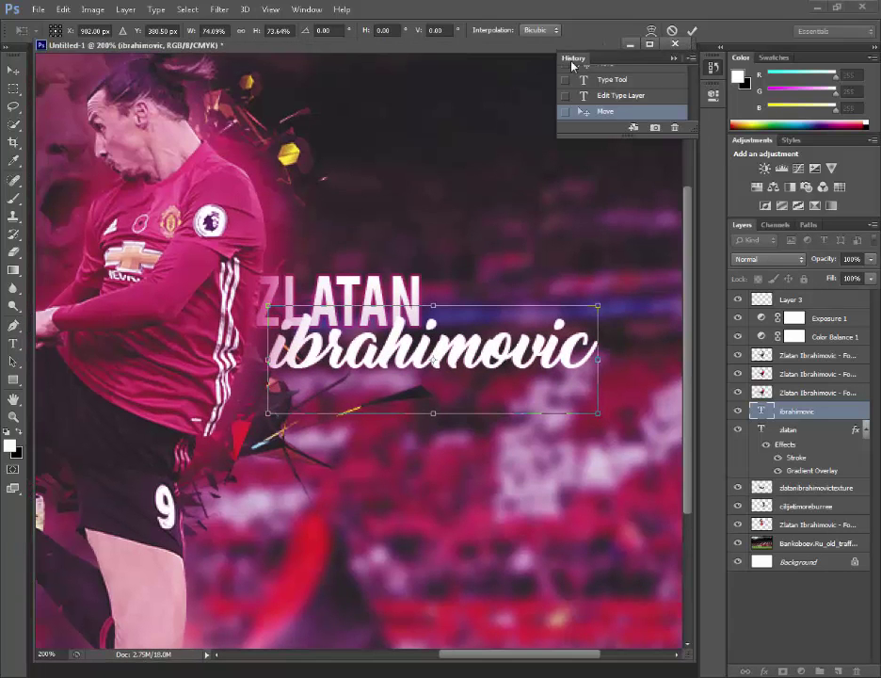
{"action": "left_click_drag", "start_coordinate": [571, 66], "coordinate": [466, 47]}
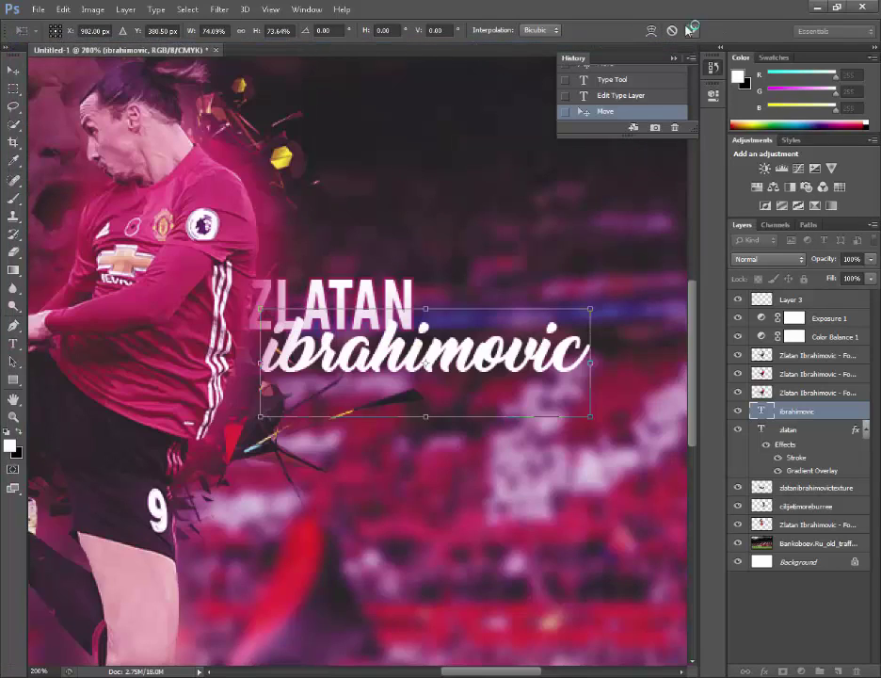
{"action": "left_click", "coordinate": [690, 29]}
Copy the layer style of the "zlatan" text and paste it onto the "ibrahimovic" text layer
{"action": "key", "text": "z"}
{"action": "right_click", "coordinate": [797, 428]}
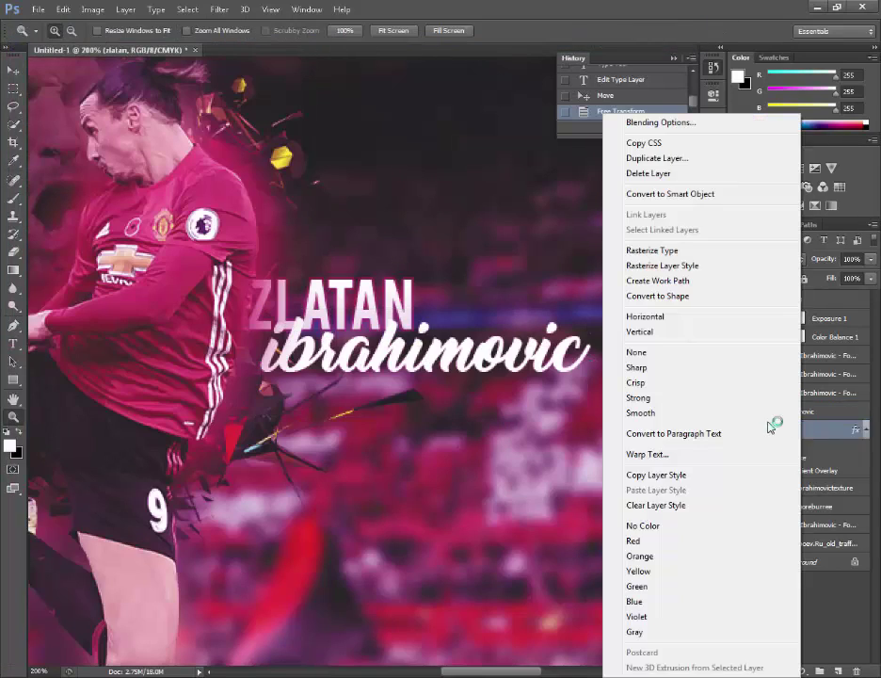
{"action": "left_click", "coordinate": [753, 473]}
{"action": "right_click", "coordinate": [811, 414]}
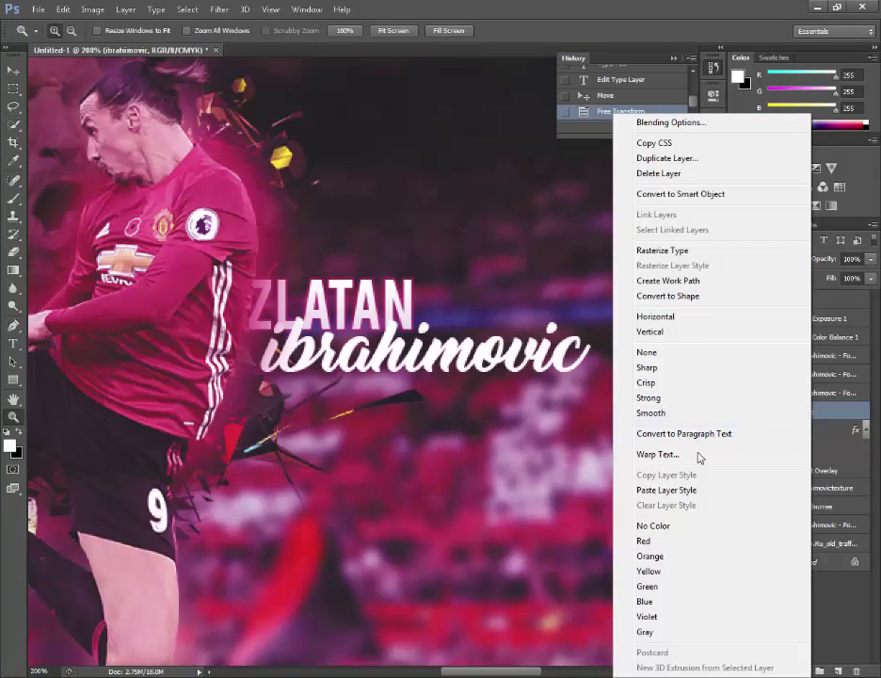
{"action": "left_click", "coordinate": [703, 489]}
Examine the styled name text up close and against the whole composition
{"action": "left_click_drag", "start_coordinate": [416, 335], "coordinate": [426, 336]}
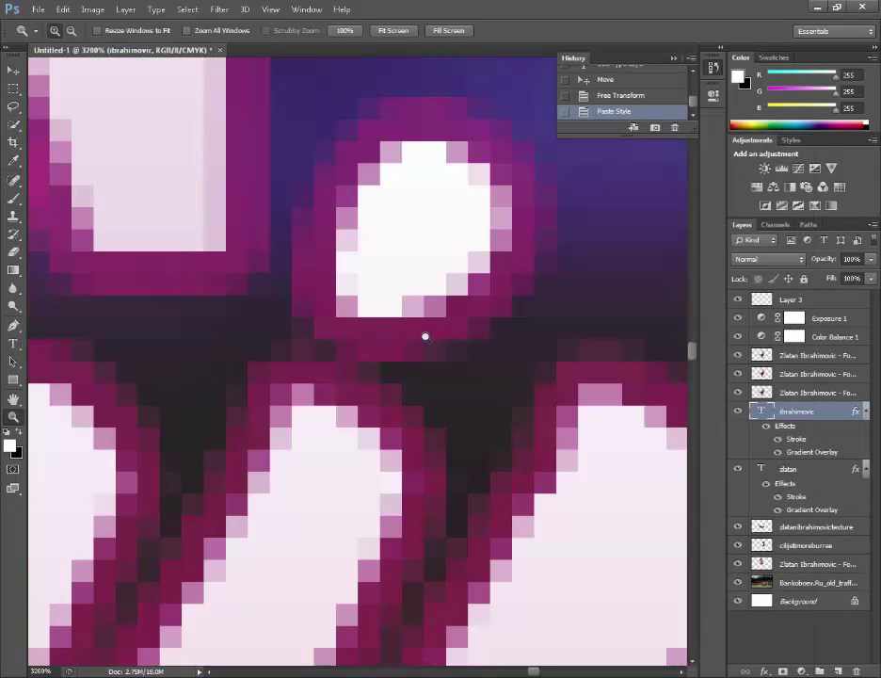
{"action": "scroll", "coordinate": [425, 328], "scroll_direction": "down", "scroll_amount": 6}
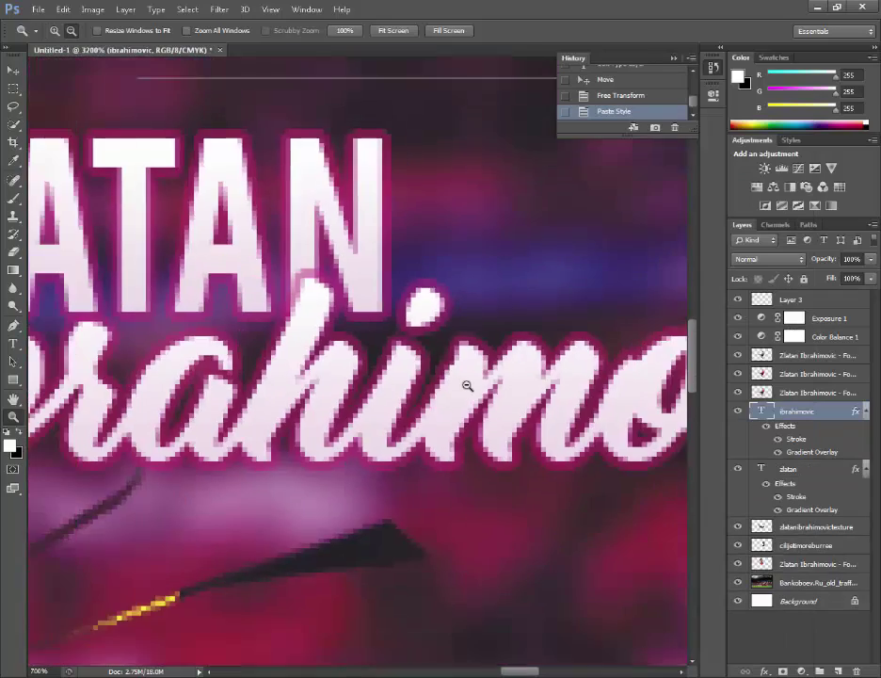
{"action": "scroll", "coordinate": [467, 386], "scroll_direction": "down", "scroll_amount": 6}
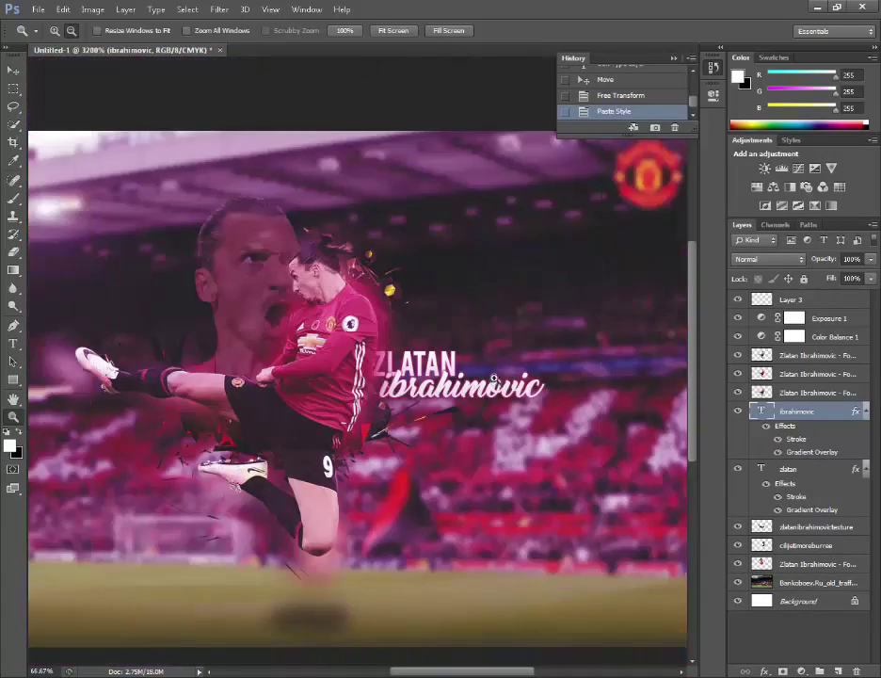
{"action": "left_click", "coordinate": [469, 386]}
{"action": "left_click", "coordinate": [470, 386]}
{"action": "left_click", "coordinate": [485, 377], "text": "alt"}
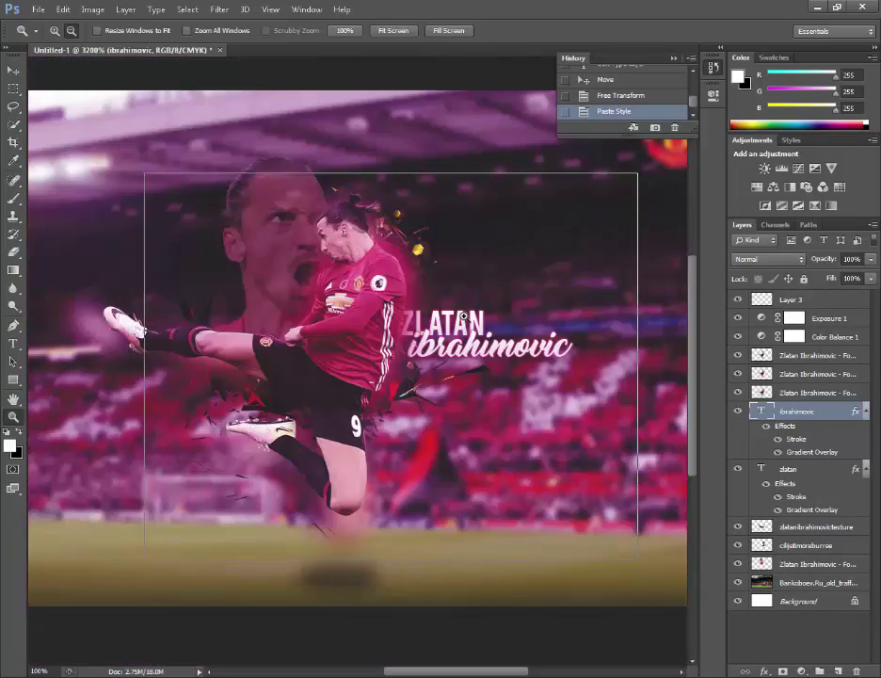
{"action": "left_click", "coordinate": [486, 377], "text": "alt"}
{"action": "left_click", "coordinate": [485, 378]}
Move the "zlatan" and "ibrahimovic" text layers together to just above the player's outstretched leg, in front of the faded face
{"action": "left_click", "coordinate": [9, 89]}
{"action": "left_click", "coordinate": [12, 70]}
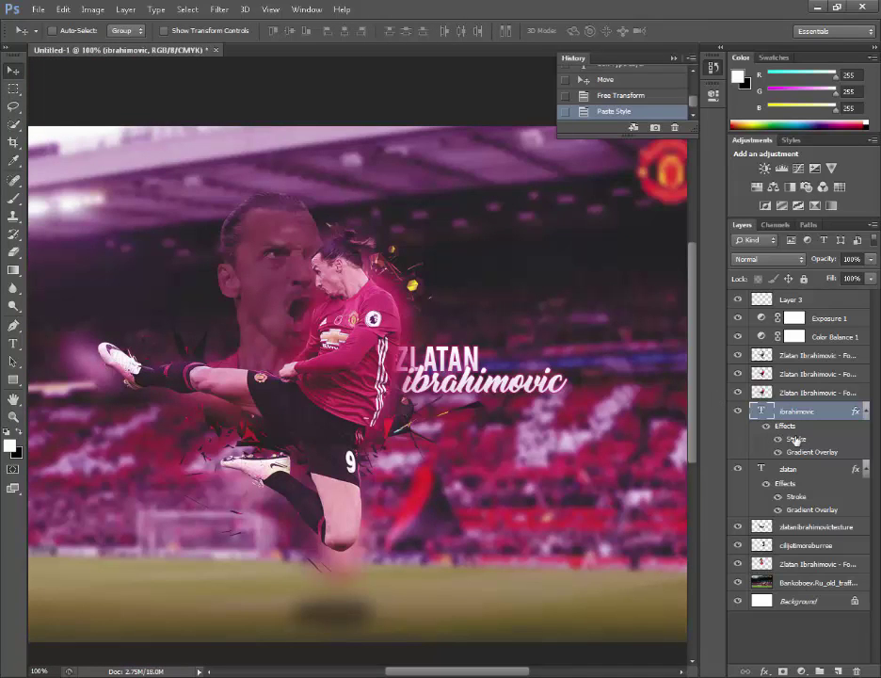
{"action": "left_click", "coordinate": [803, 469], "text": "shift"}
{"action": "left_click_drag", "start_coordinate": [435, 337], "coordinate": [184, 336]}
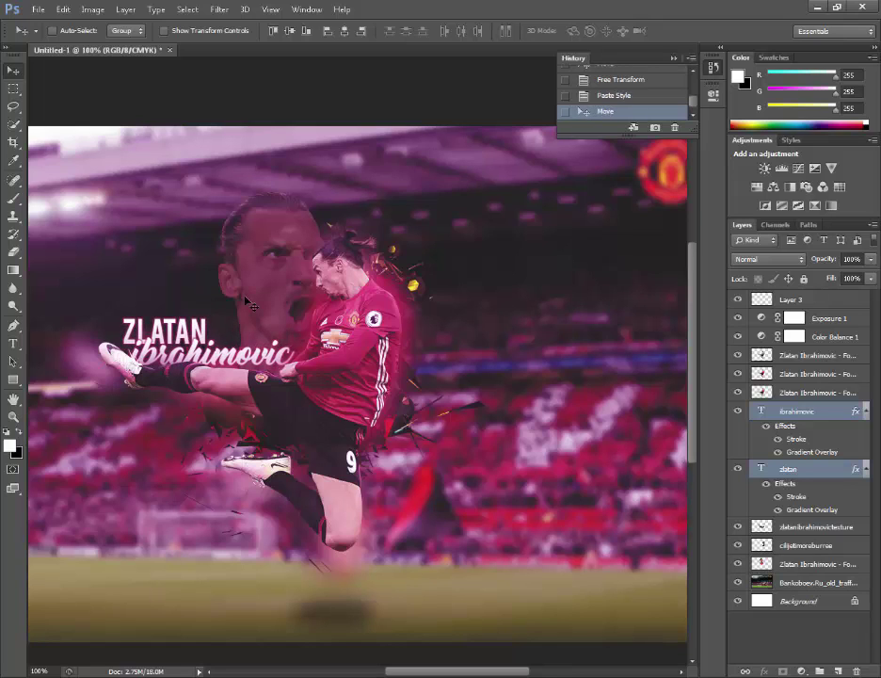
{"action": "left_click", "coordinate": [13, 415]}
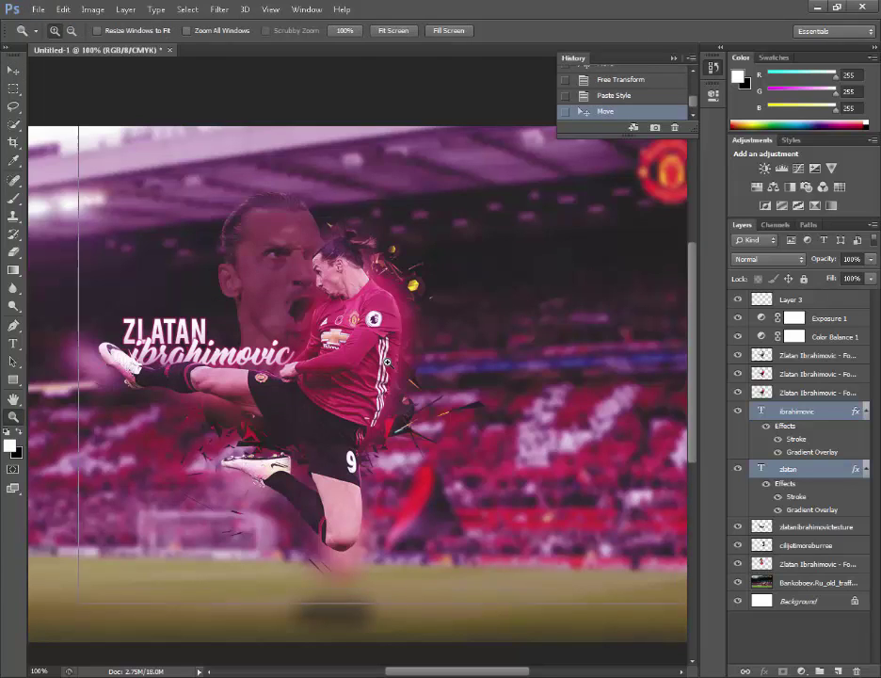
{"action": "left_click", "coordinate": [387, 362]}
{"action": "left_click", "coordinate": [387, 362], "text": "alt"}
{"action": "left_click", "coordinate": [386, 361], "text": "alt"}
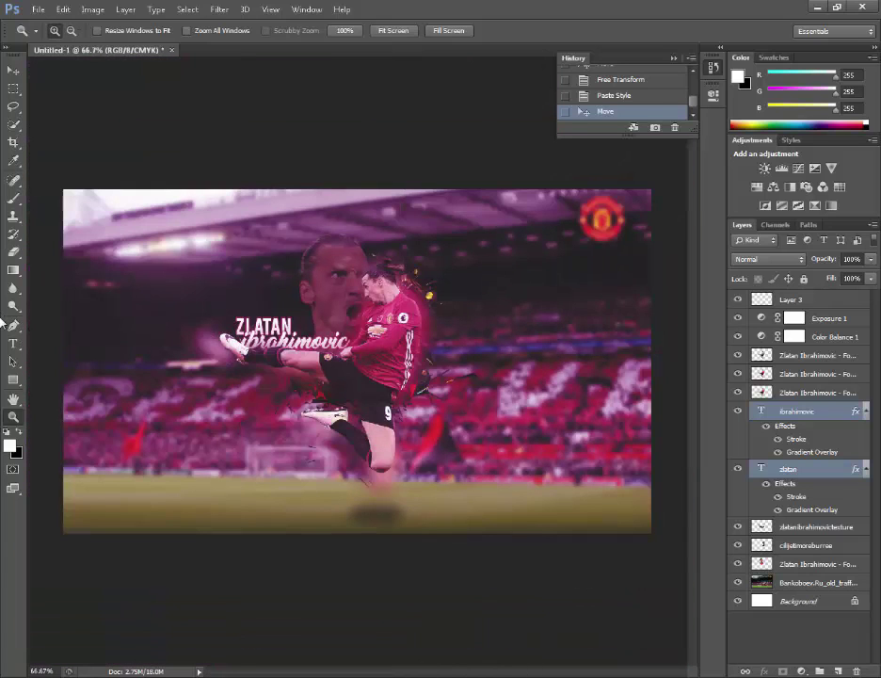
Delete all of the "zlatan" lettering from its text layer, leaving that layer empty
{"action": "left_click", "coordinate": [13, 346]}
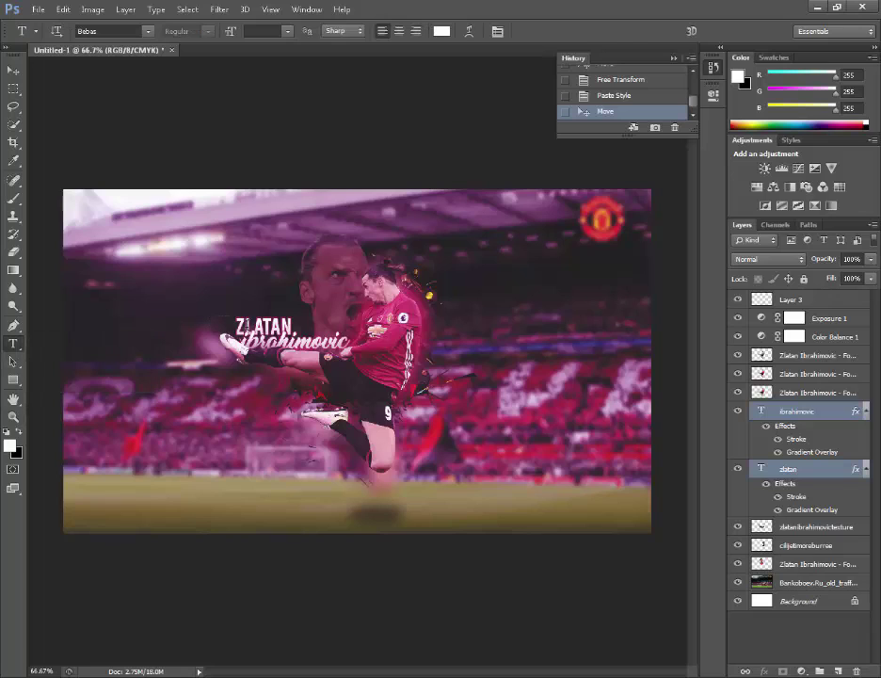
{"action": "left_click_drag", "start_coordinate": [237, 326], "coordinate": [315, 323]}
{"action": "key", "text": "BackSpace"}
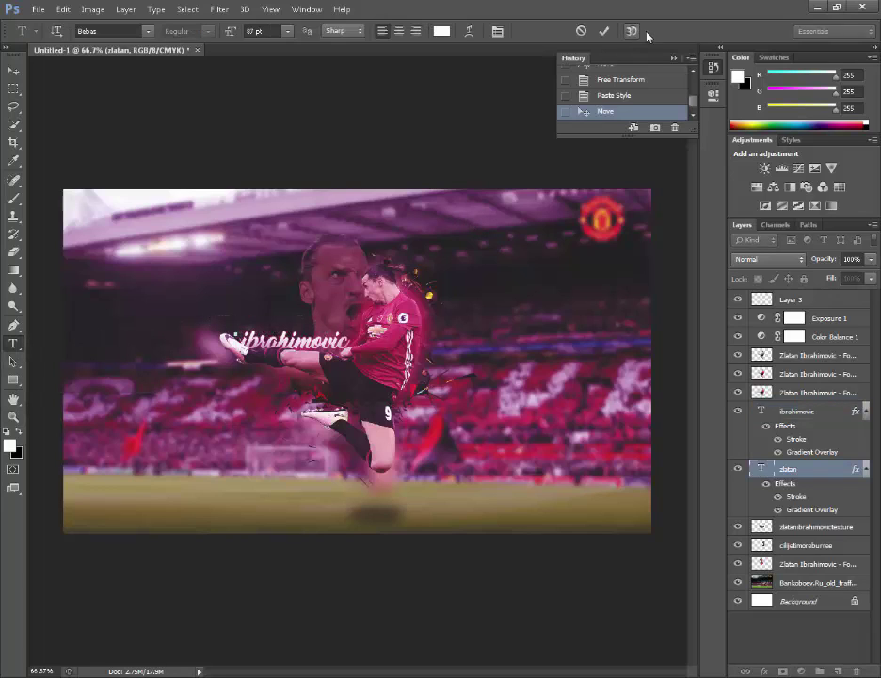
{"action": "left_click", "coordinate": [603, 31]}
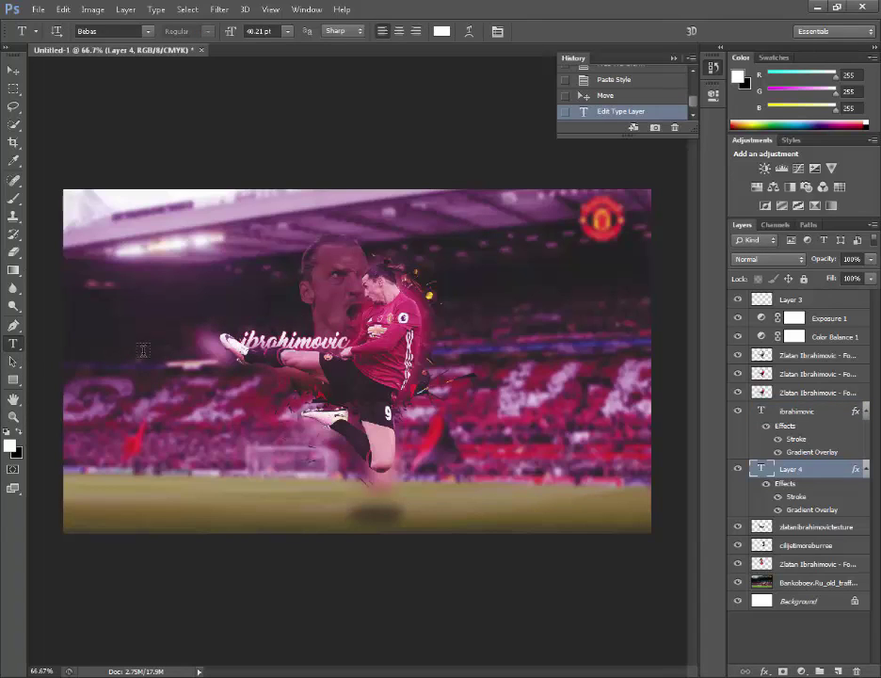
Try a capital first letter in the "ibrahimovic" text, and return it to lowercase "i"
{"action": "left_click", "coordinate": [242, 349]}
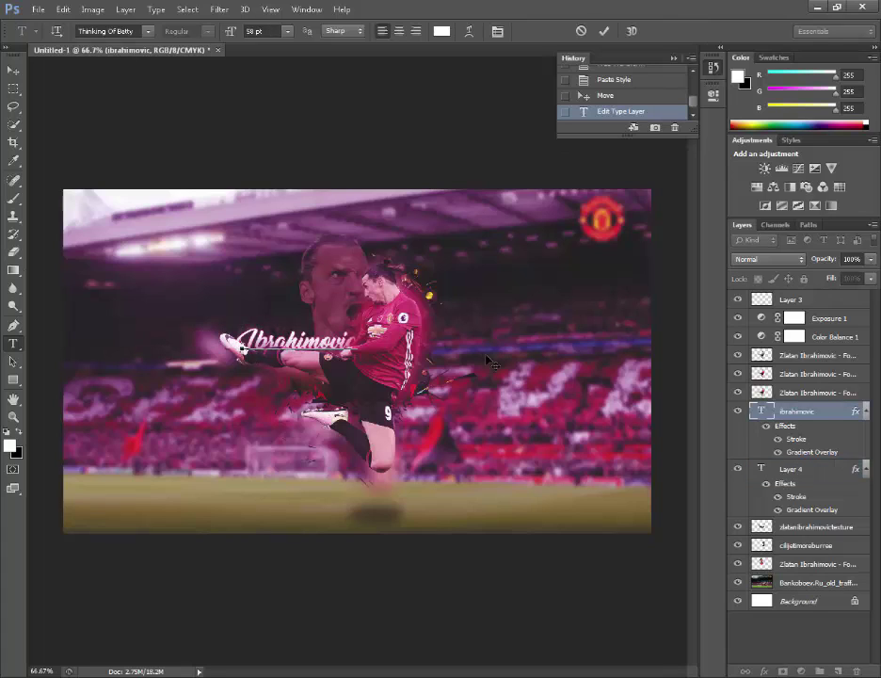
{"action": "key", "text": "Delete"}
{"action": "type", "text": "i"}
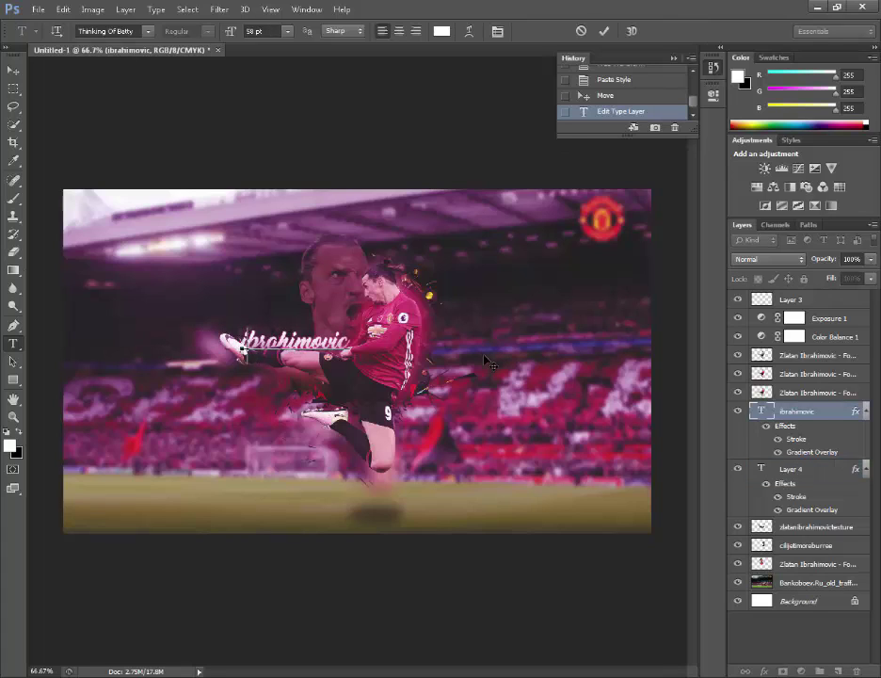
Shift the "ibrahimovic" text slightly so it sits just above the player's outstretched leg, ending beside his forearm
{"action": "left_click", "coordinate": [13, 71]}
{"action": "mouse_move", "coordinate": [139, 317]}
{"action": "left_mouse_down"}
{"action": "mouse_move", "coordinate": [291, 309]}
{"action": "mouse_move", "coordinate": [343, 324]}
{"action": "mouse_move", "coordinate": [154, 294]}
{"action": "mouse_move", "coordinate": [143, 314]}
{"action": "left_mouse_up"}
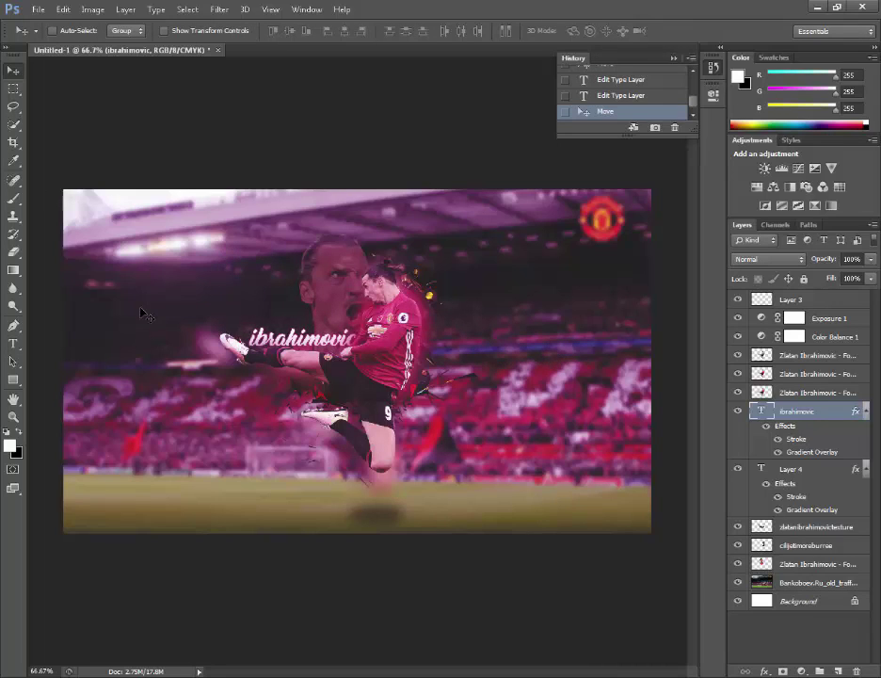
{"action": "key", "text": "Left"}
{"action": "key", "text": "Left"}
{"action": "key", "text": "Down"}
{"action": "key", "text": "Left"}
{"action": "key", "text": "Left"}
{"action": "key", "text": "Down"}
{"action": "key", "text": "Down"}
{"action": "key", "text": "Down"}
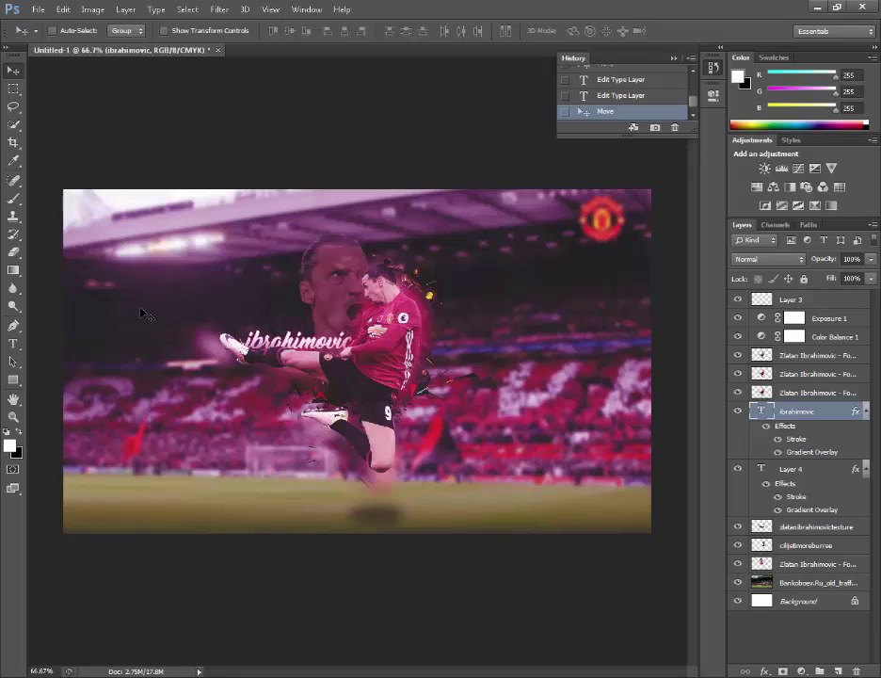
{"action": "key", "text": "Up"}
{"action": "key", "text": "Up"}
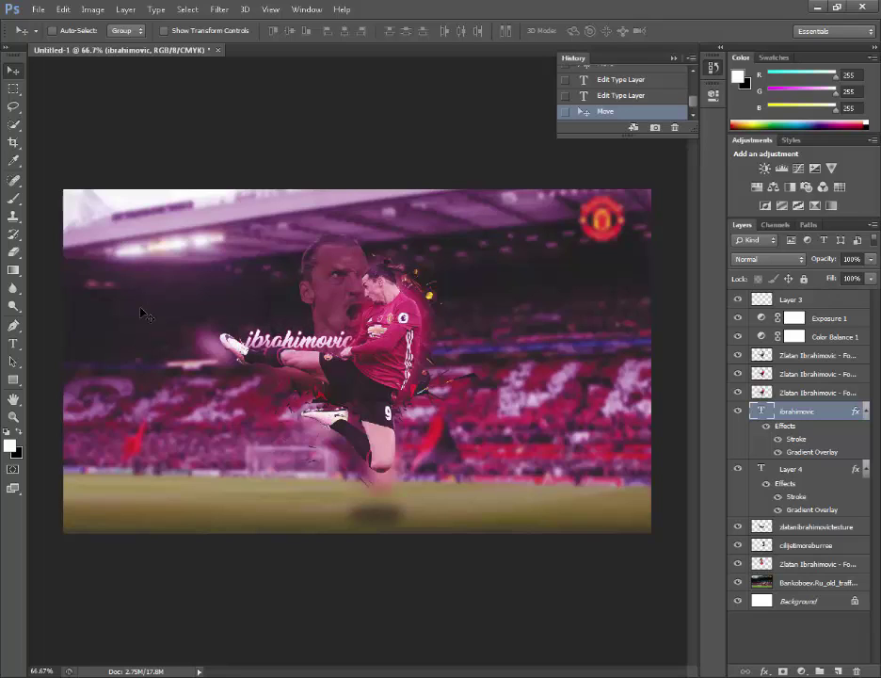
Select Layer 3 at the head of the layer stack, with the composition viewed at 100%
{"action": "left_click", "coordinate": [13, 415]}
{"action": "left_click", "coordinate": [351, 361]}
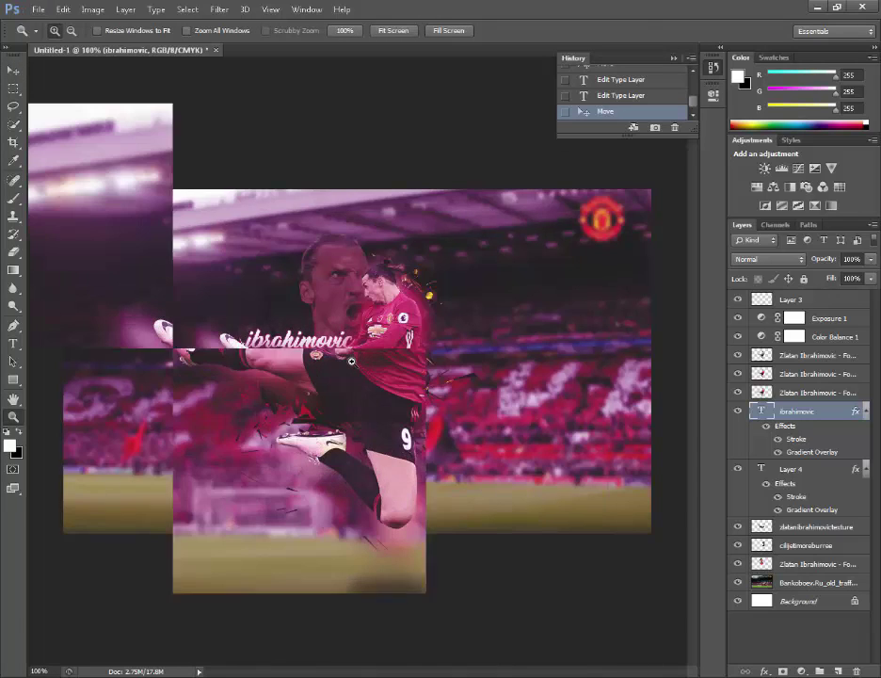
{"action": "left_click", "coordinate": [800, 300]}
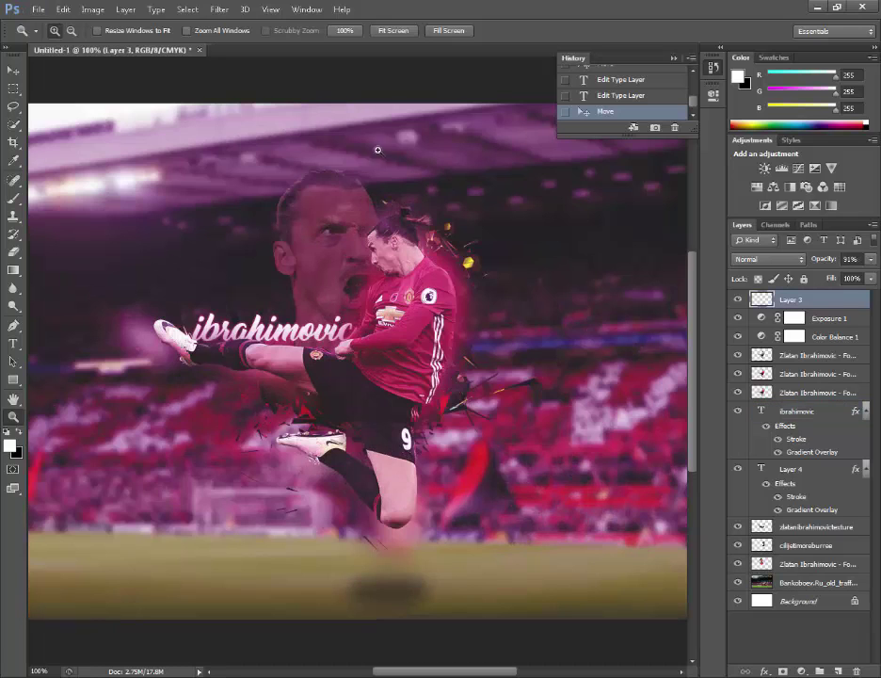
{"action": "left_click", "coordinate": [125, 10]}
{"action": "mouse_move", "coordinate": [179, 142]}
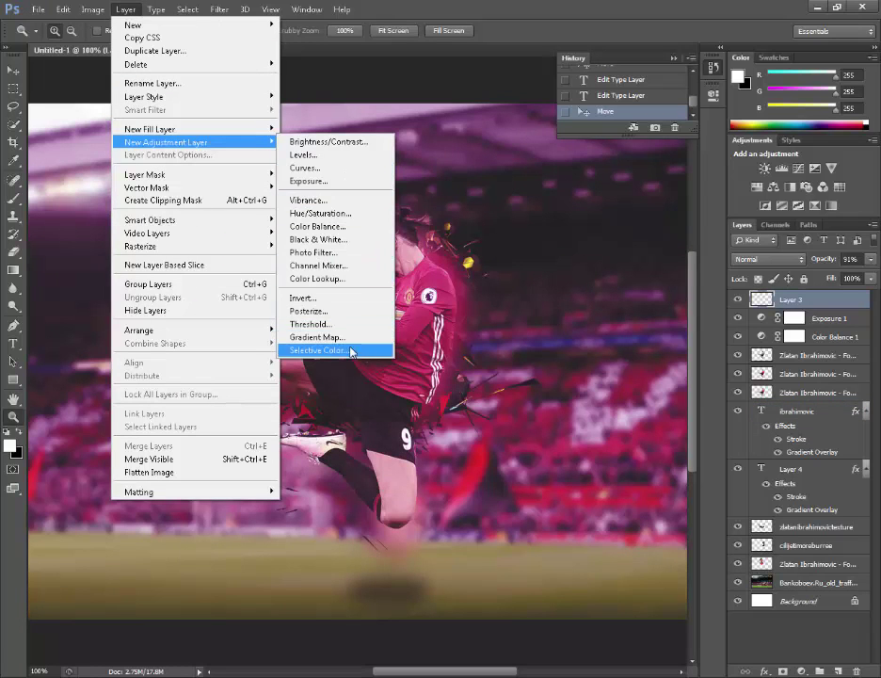
{"action": "left_click", "coordinate": [320, 226]}
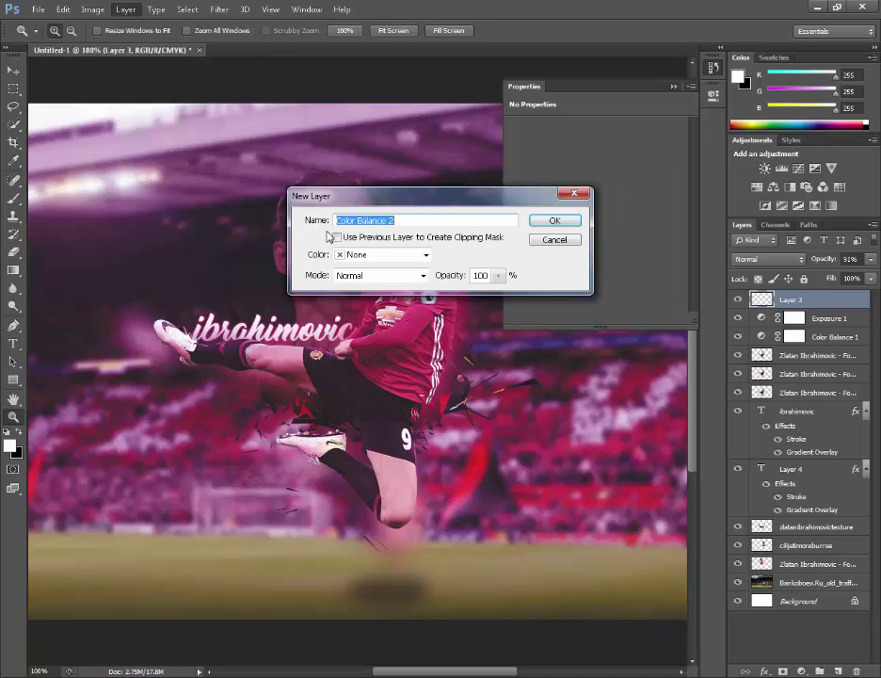
{"action": "left_click", "coordinate": [550, 239]}
Add a Brightness/Contrast adjustment layer above Layer 3 with Brightness at 11
{"action": "left_click", "coordinate": [126, 10]}
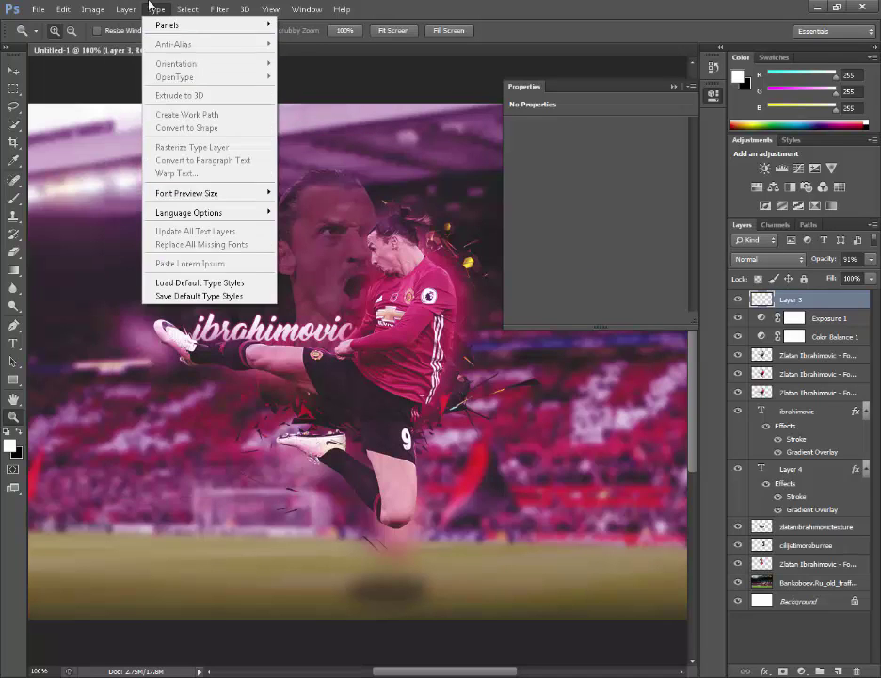
{"action": "mouse_move", "coordinate": [187, 142]}
{"action": "left_click", "coordinate": [342, 142]}
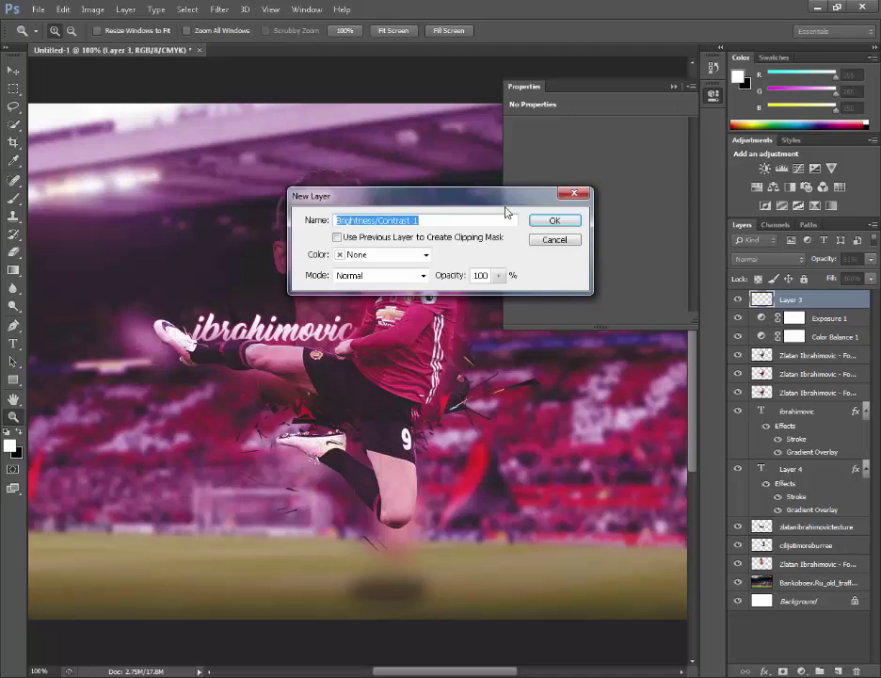
{"action": "left_click", "coordinate": [556, 221]}
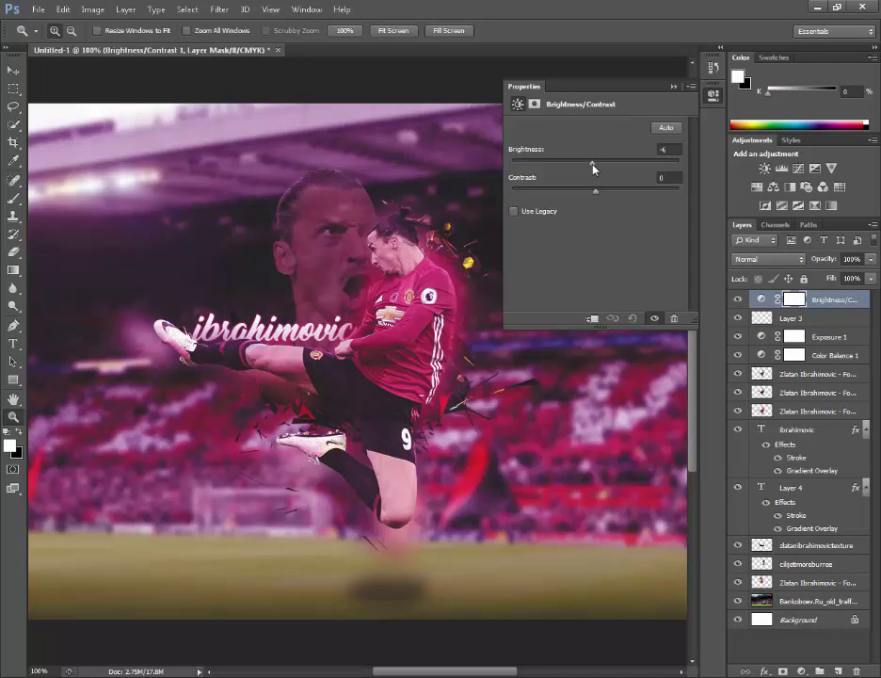
{"action": "left_click_drag", "start_coordinate": [593, 165], "coordinate": [602, 168]}
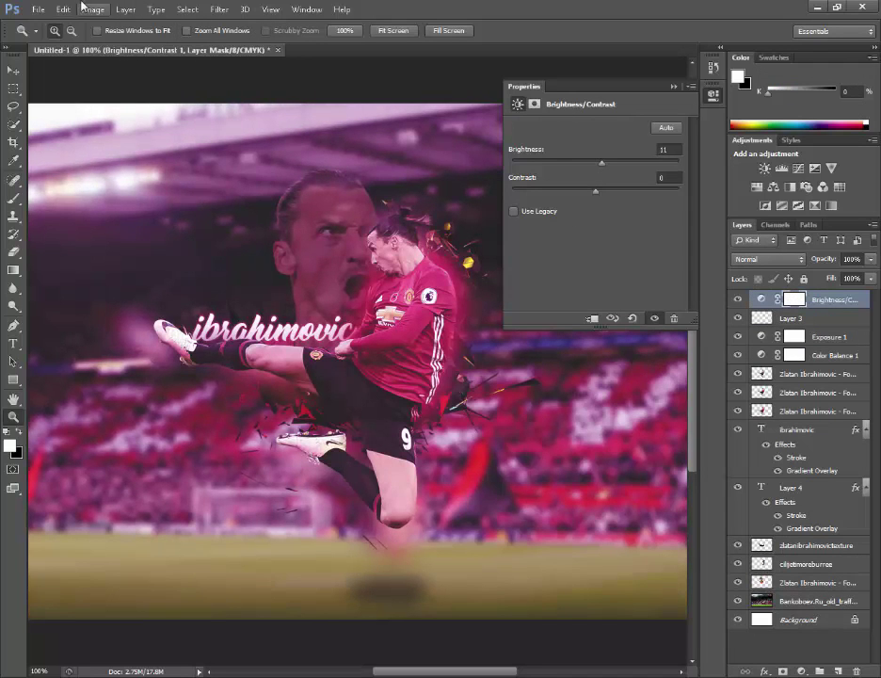
Add a linear white-to-transparent gradient fill layer above the Brightness/Contrast layer, at 90° and 100% scale
{"action": "left_click", "coordinate": [125, 10]}
{"action": "mouse_move", "coordinate": [167, 139]}
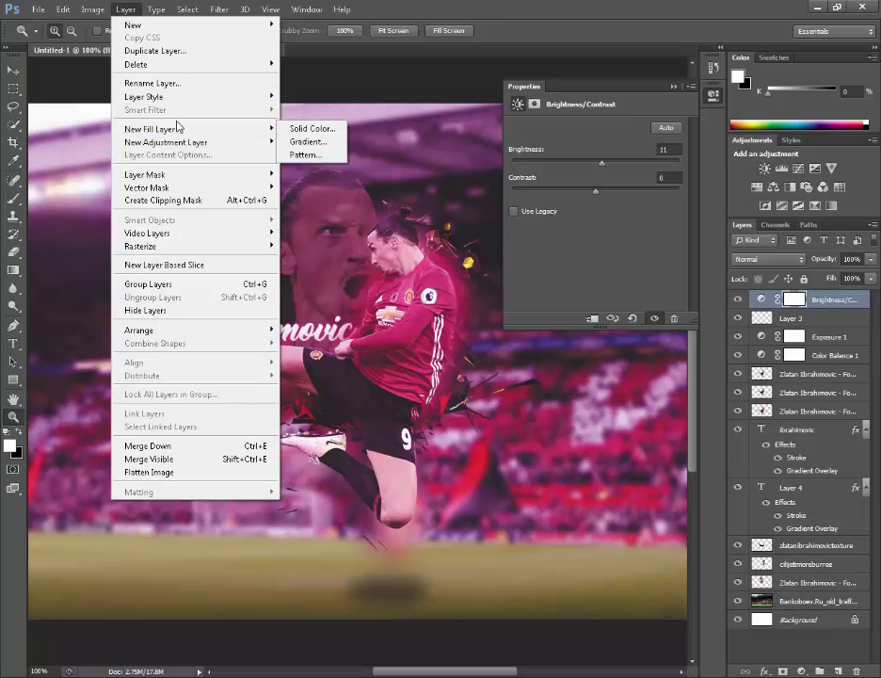
{"action": "left_click", "coordinate": [306, 143]}
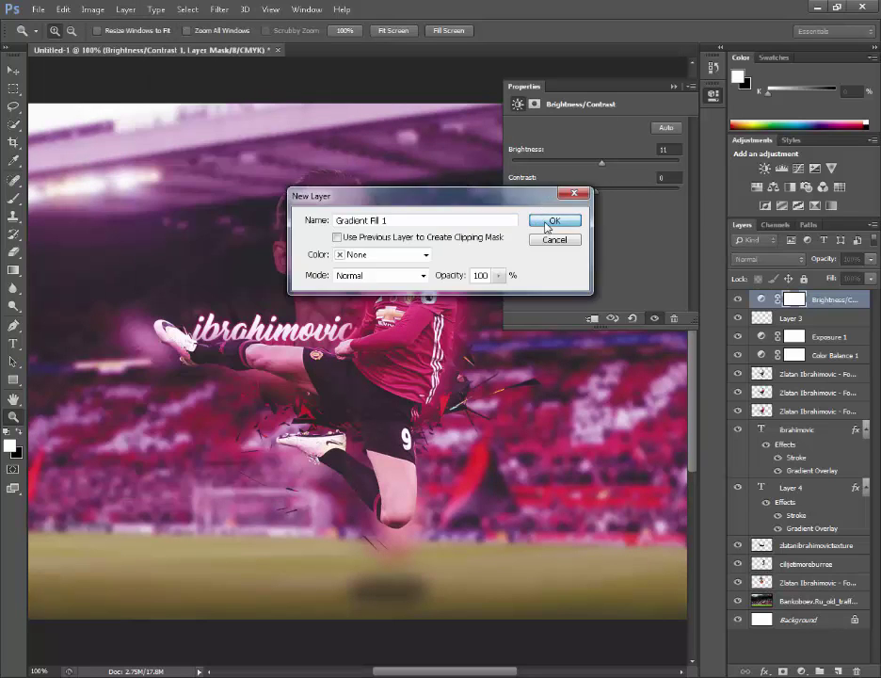
{"action": "left_click", "coordinate": [554, 220]}
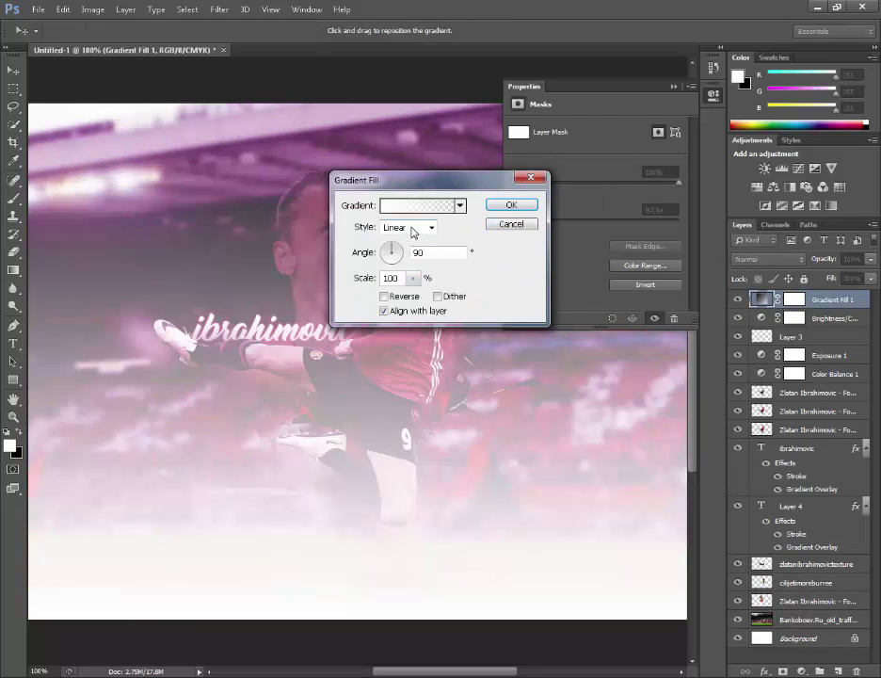
{"action": "left_click", "coordinate": [511, 204]}
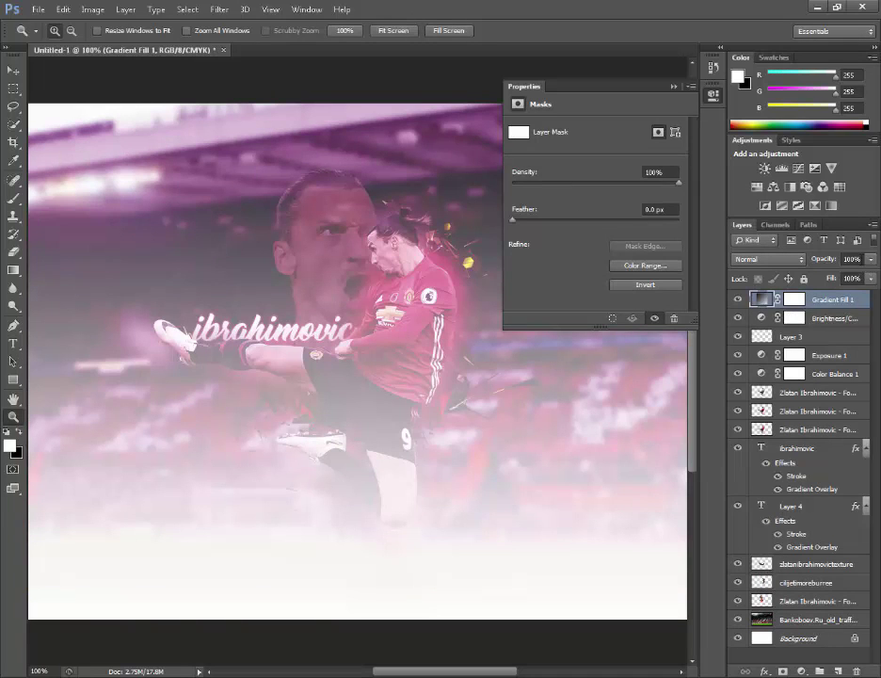
Reduce the gradient fill layer's opacity to 12%, trying 55% and 25% on the way
{"action": "left_click", "coordinate": [852, 259]}
{"action": "type", "text": "5"}
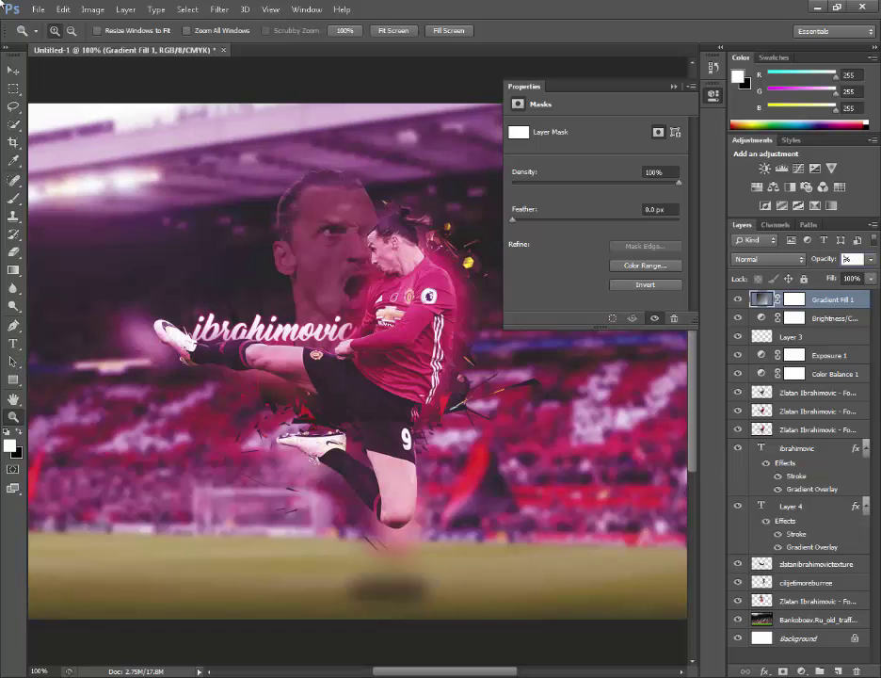
{"action": "type", "text": "4"}
{"action": "type", "text": "55"}
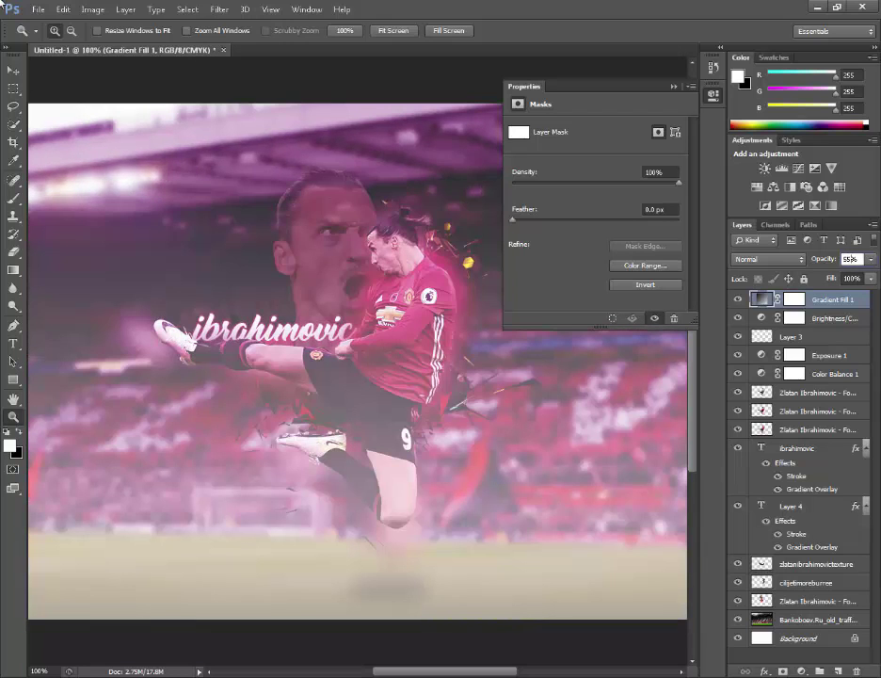
{"action": "type", "text": "25"}
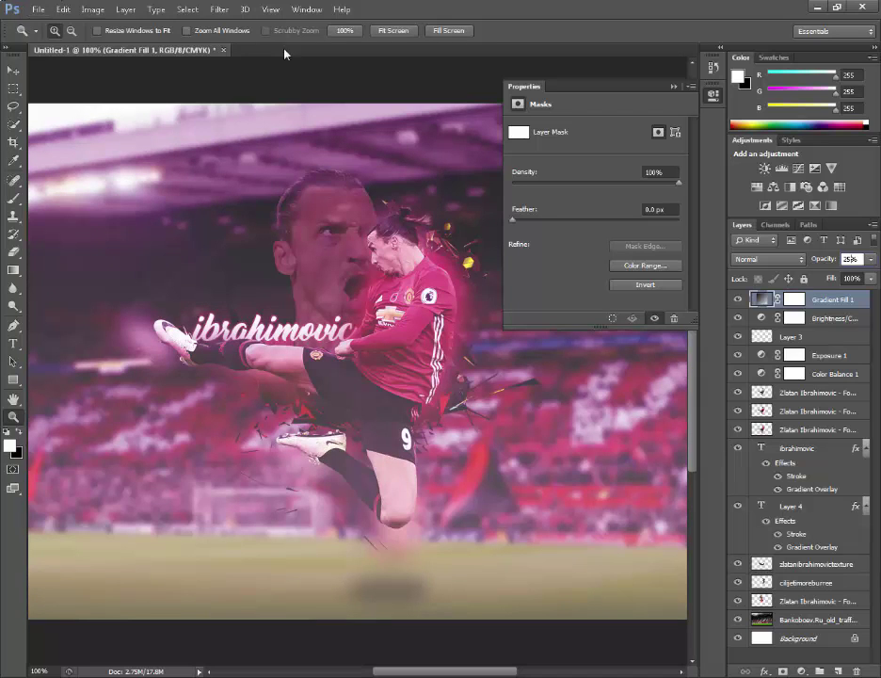
{"action": "left_click", "coordinate": [871, 261]}
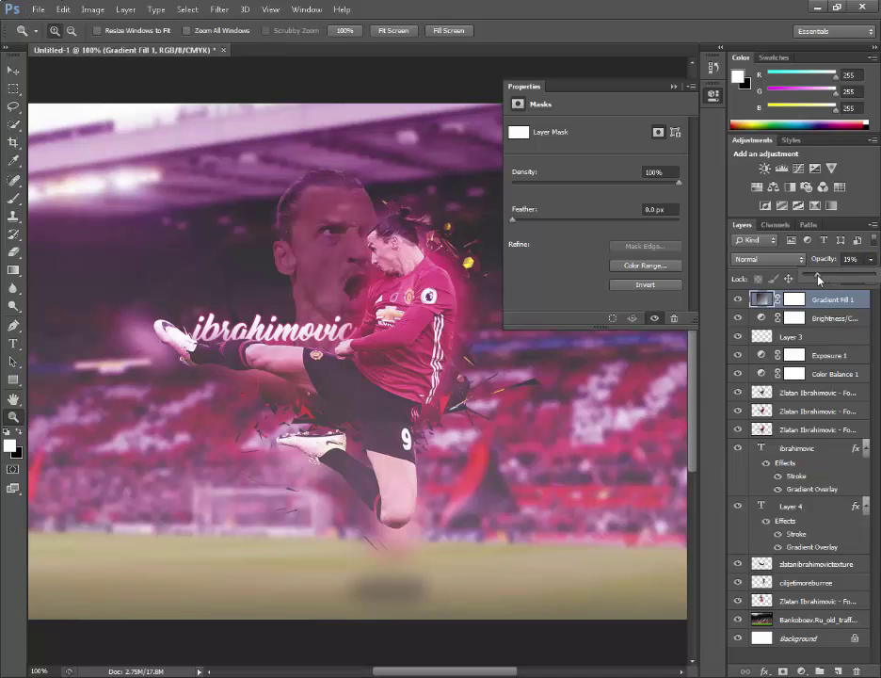
{"action": "left_click_drag", "start_coordinate": [818, 278], "coordinate": [813, 278]}
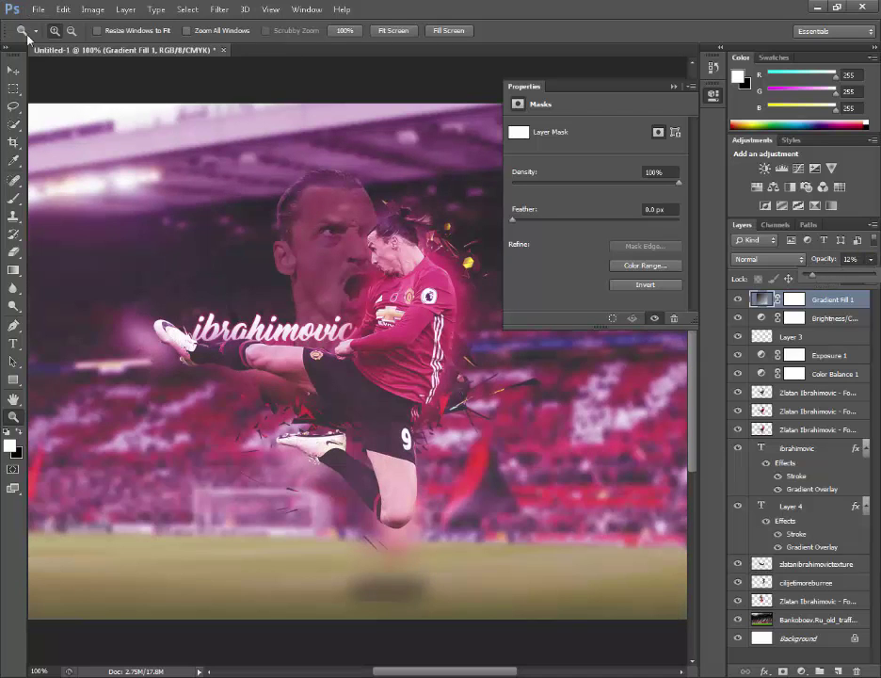
{"action": "left_click", "coordinate": [155, 10]}
{"action": "mouse_move", "coordinate": [126, 10]}
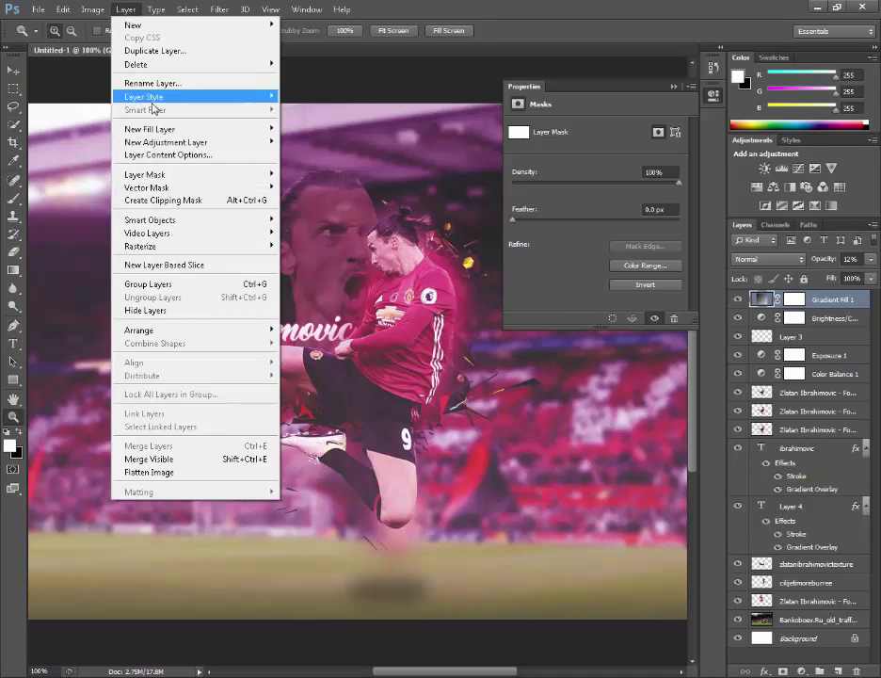
{"action": "mouse_move", "coordinate": [180, 141]}
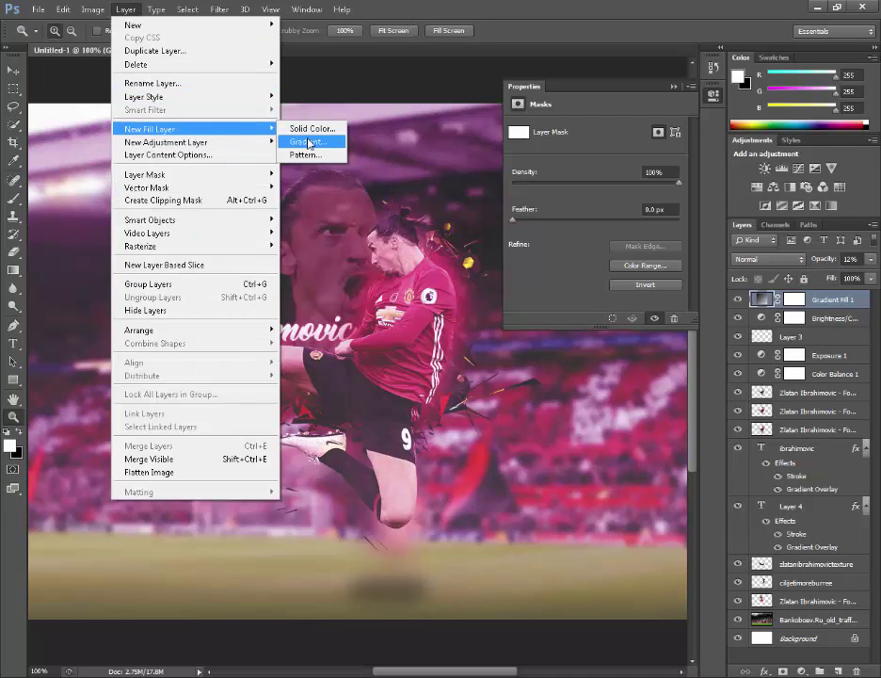
{"action": "left_click", "coordinate": [306, 129]}
{"action": "left_click", "coordinate": [568, 218]}
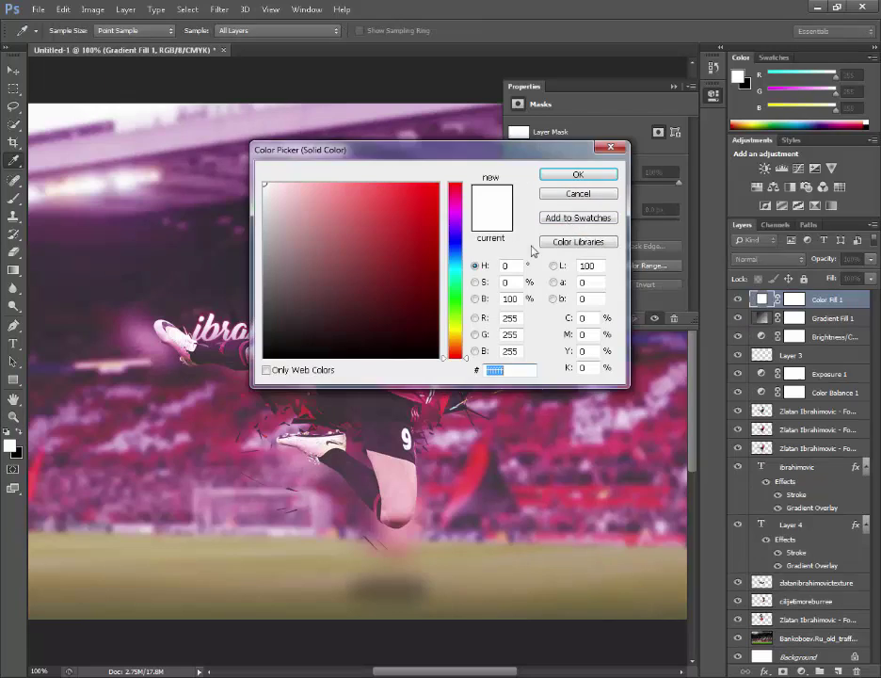
{"action": "key", "text": "Escape"}
Start a second gradient fill layer with the Radial style and place its bright centre over the stadium's upper-left floodlights
{"action": "left_click", "coordinate": [155, 9]}
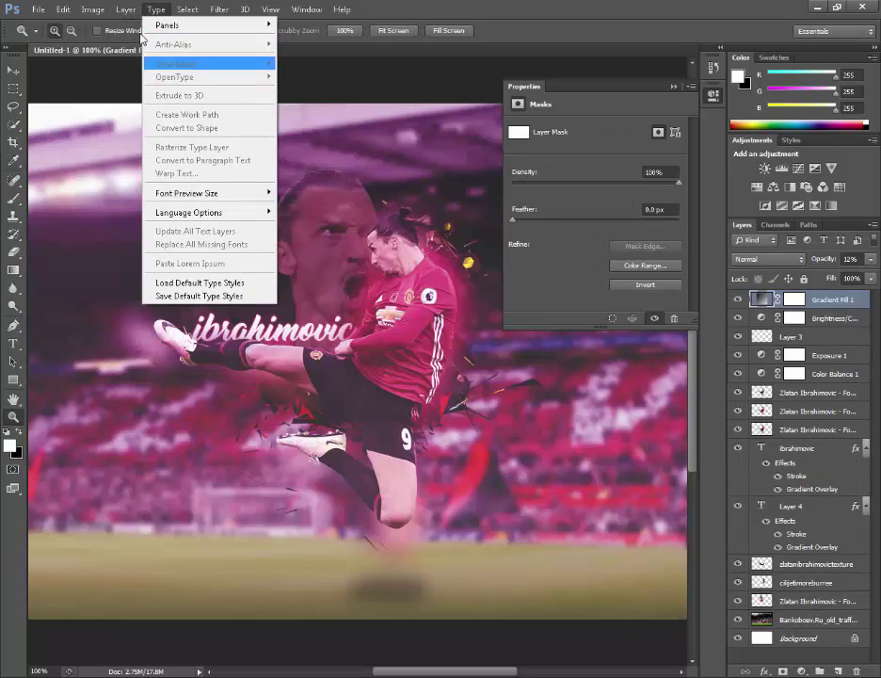
{"action": "mouse_move", "coordinate": [126, 9]}
{"action": "mouse_move", "coordinate": [254, 129]}
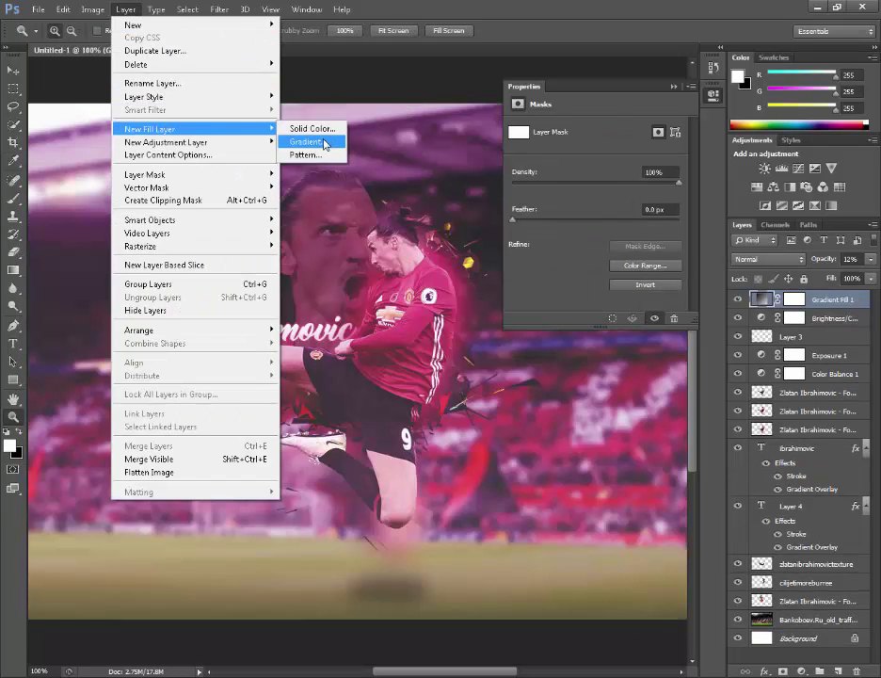
{"action": "left_click", "coordinate": [308, 141]}
{"action": "key", "text": "Return"}
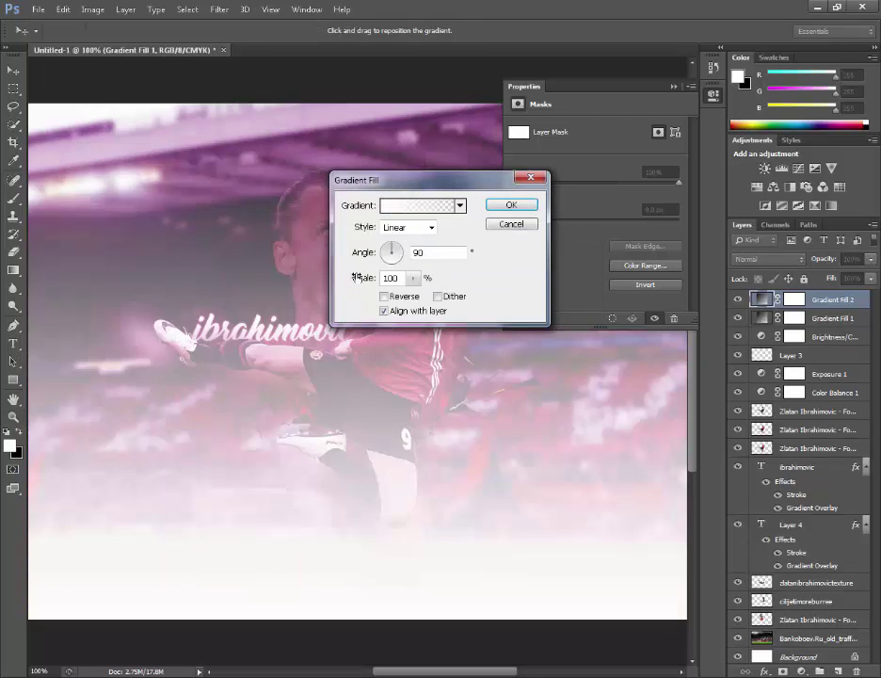
{"action": "left_click", "coordinate": [389, 237]}
{"action": "left_click", "coordinate": [400, 251]}
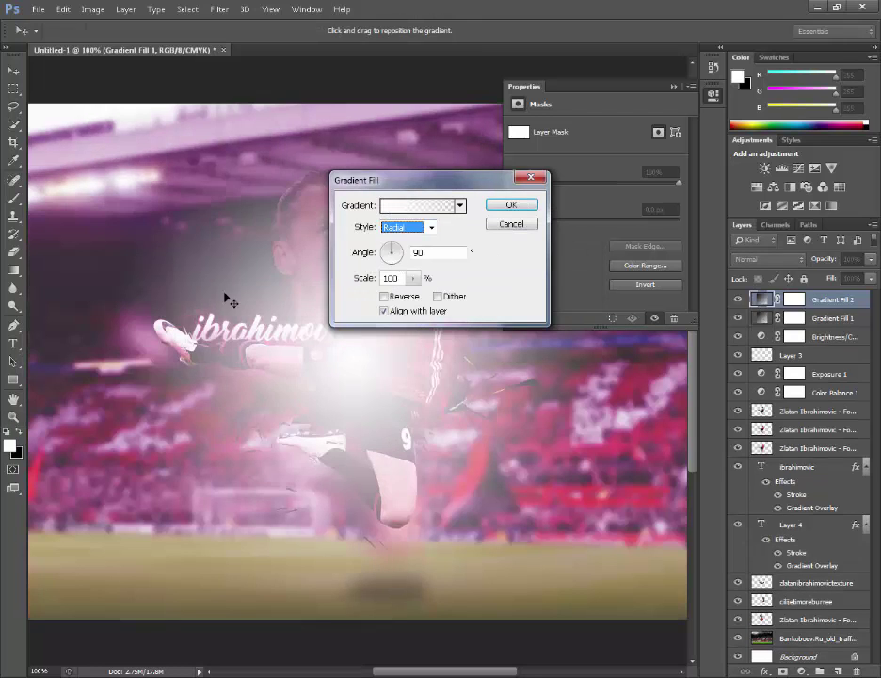
{"action": "left_click_drag", "start_coordinate": [170, 220], "coordinate": [96, 169]}
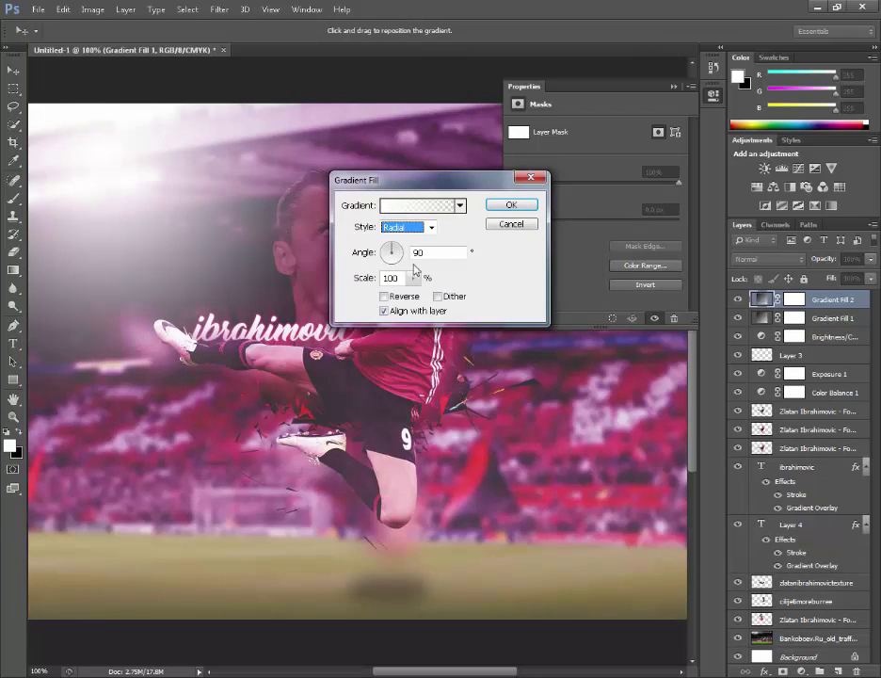
Recolour the radial gradient's starting stop to purple #7307ec and apply the gradient fill
{"action": "left_click", "coordinate": [409, 205]}
{"action": "left_click", "coordinate": [312, 355]}
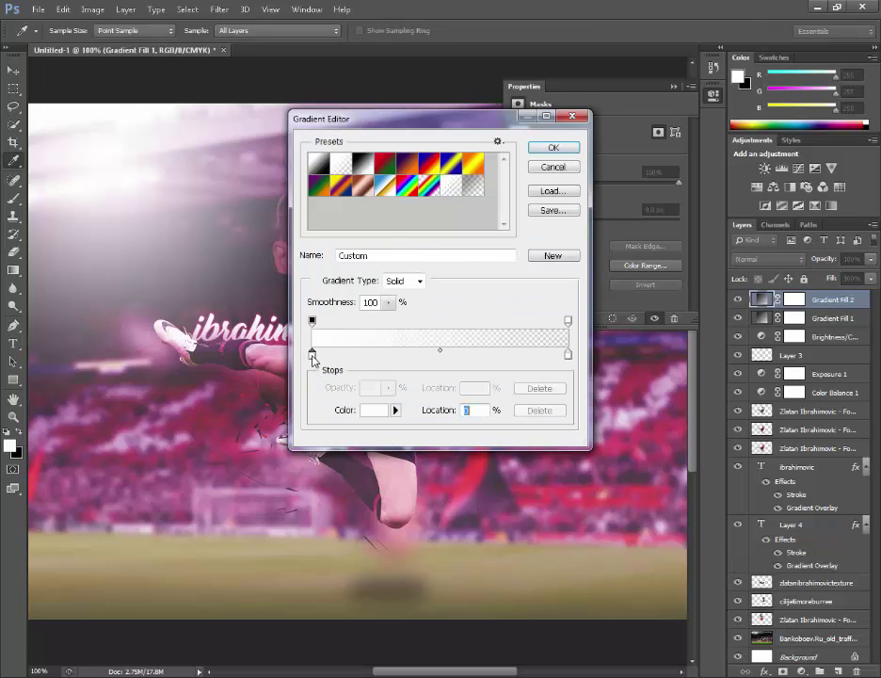
{"action": "double_click", "coordinate": [313, 356]}
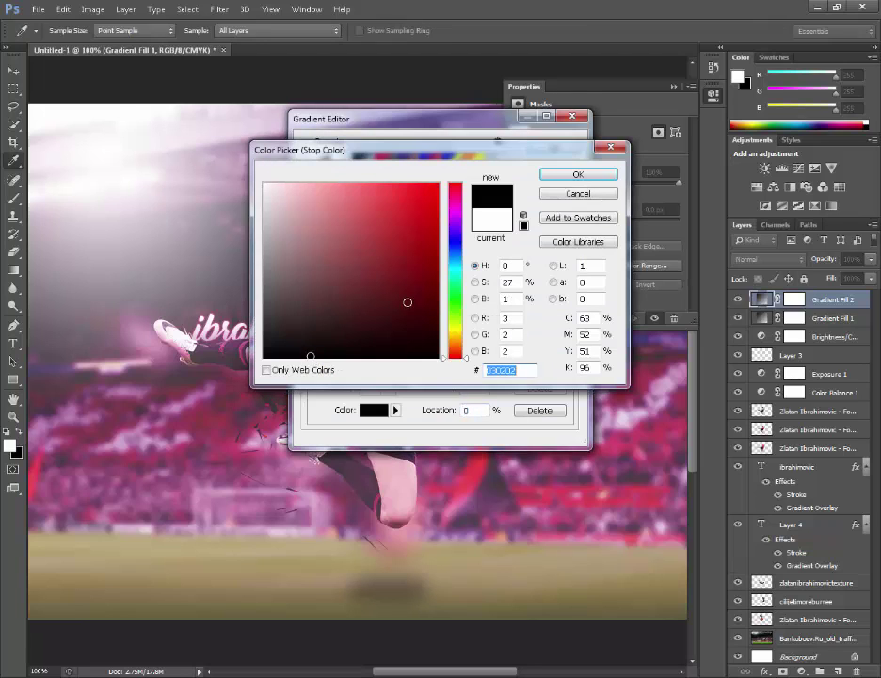
{"action": "left_click", "coordinate": [426, 294]}
{"action": "left_click", "coordinate": [455, 307]}
{"action": "left_click", "coordinate": [433, 194]}
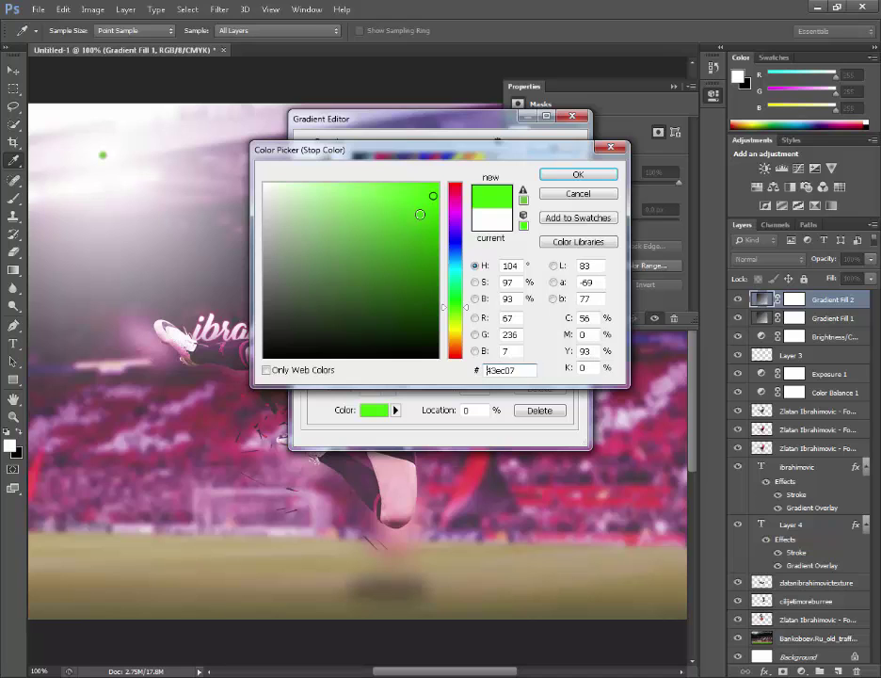
{"action": "left_click_drag", "start_coordinate": [455, 306], "coordinate": [454, 229]}
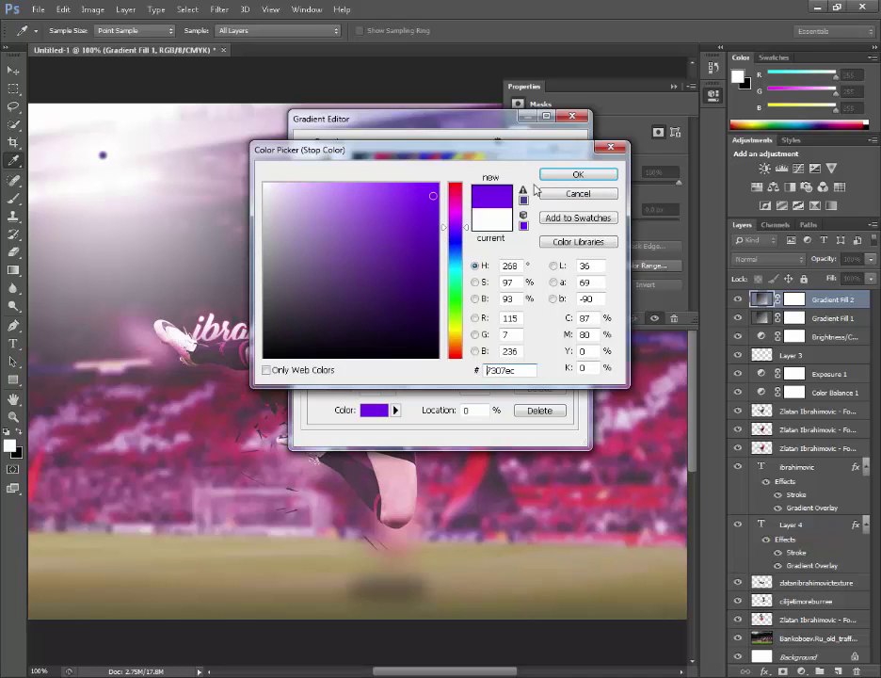
{"action": "left_click", "coordinate": [578, 174]}
{"action": "left_click_drag", "start_coordinate": [319, 357], "coordinate": [455, 345]}
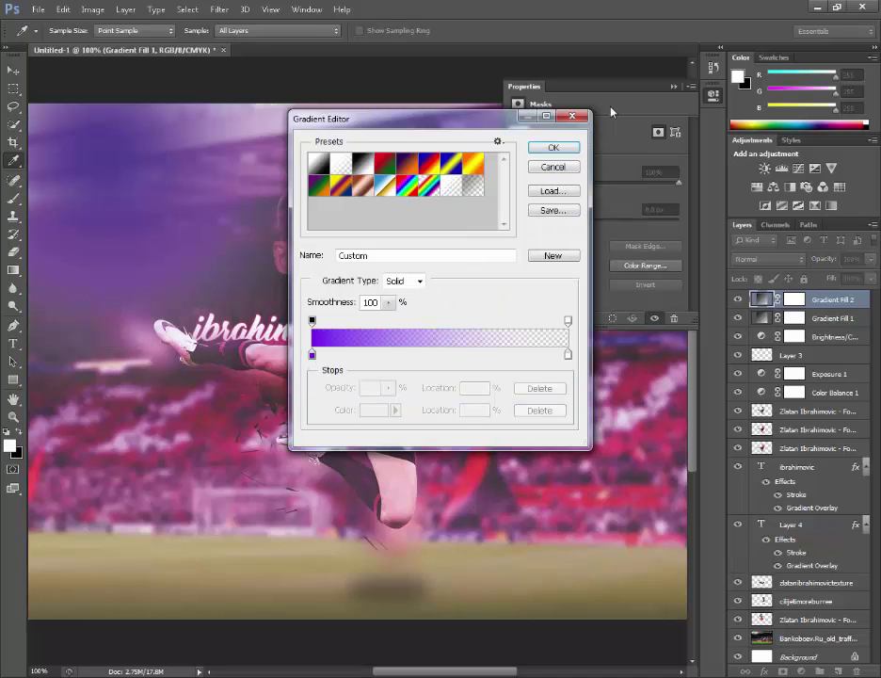
{"action": "left_click", "coordinate": [554, 148]}
{"action": "left_click", "coordinate": [507, 203]}
Set the Gradient Fill 2 layer to Screen blending and reduce its opacity to 19%
{"action": "key", "text": "z"}
{"action": "left_click", "coordinate": [774, 259]}
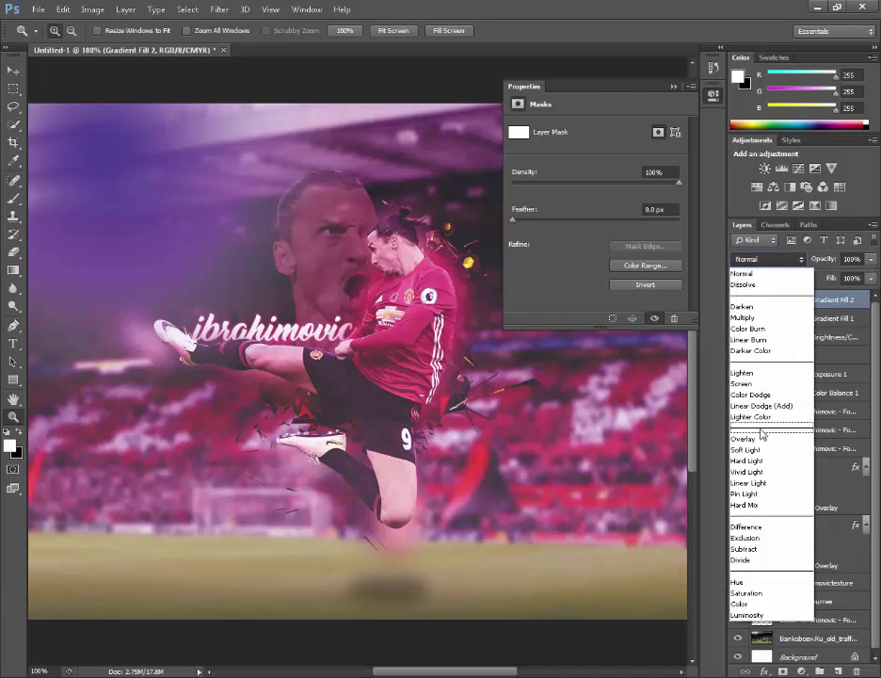
{"action": "left_click", "coordinate": [753, 383]}
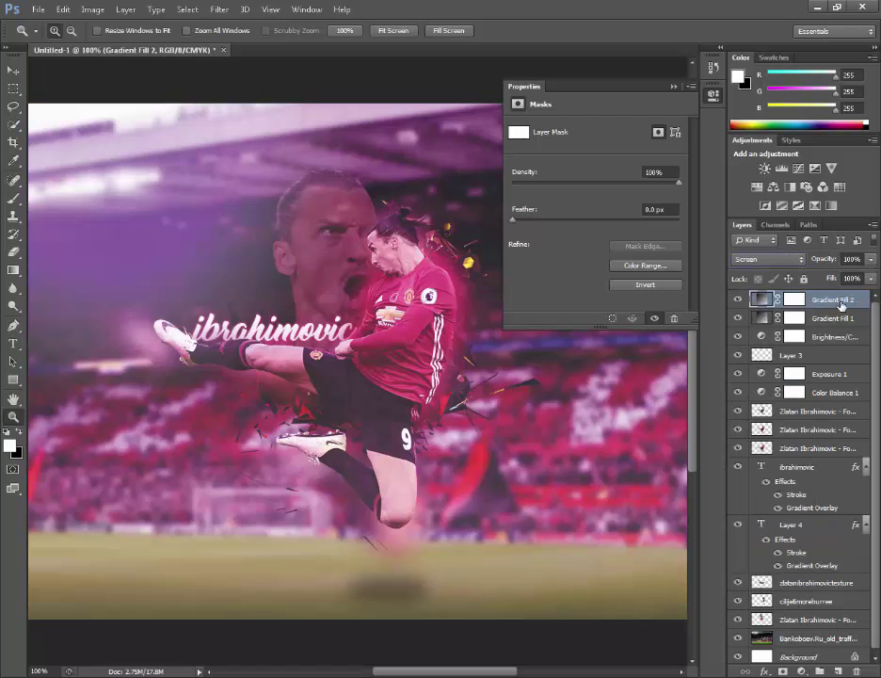
{"action": "left_click", "coordinate": [870, 259]}
{"action": "left_click_drag", "start_coordinate": [843, 274], "coordinate": [822, 276]}
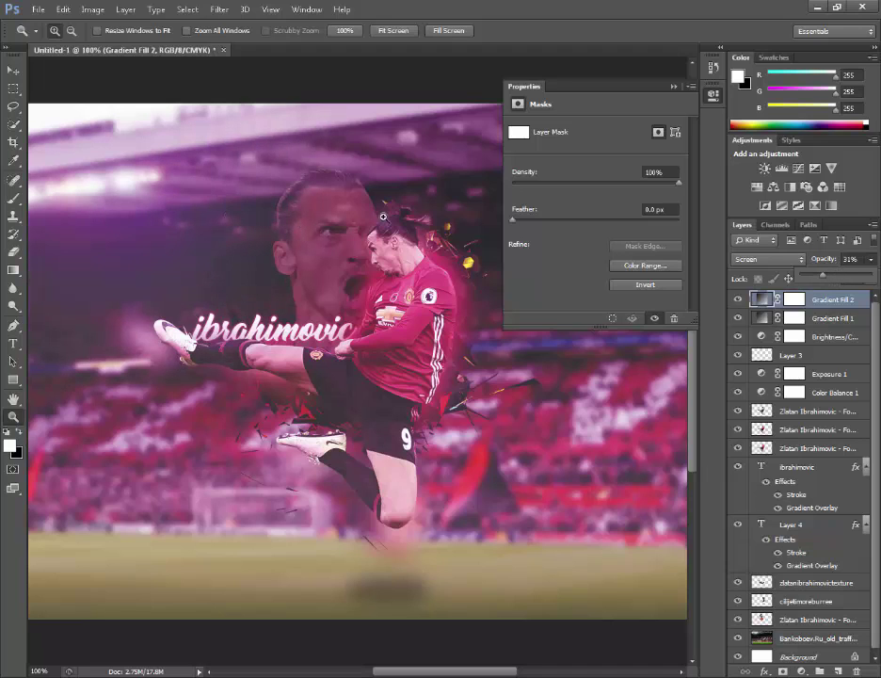
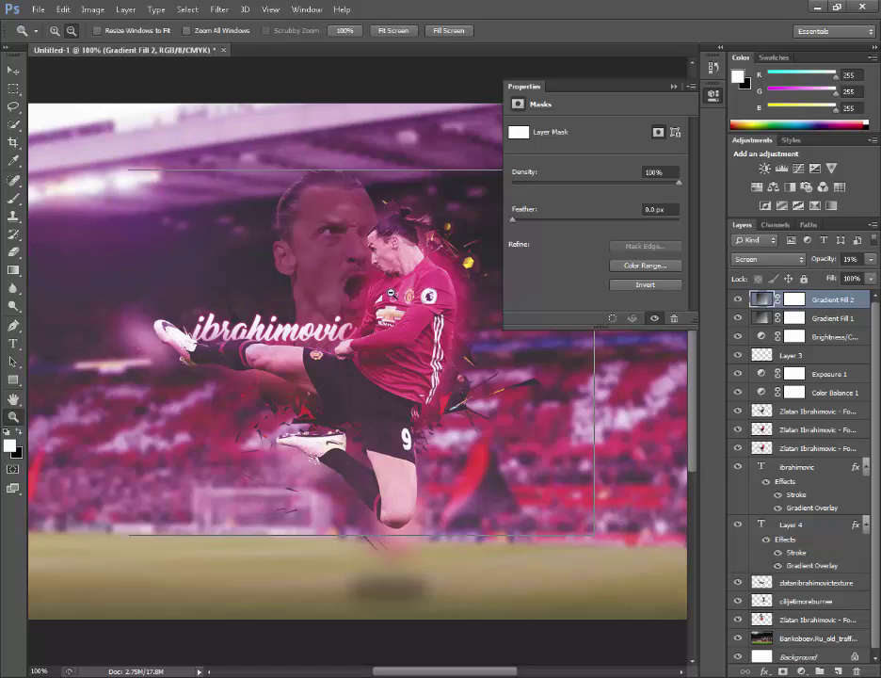
{"action": "left_click", "coordinate": [403, 299], "text": "alt"}
{"action": "left_click", "coordinate": [713, 70]}
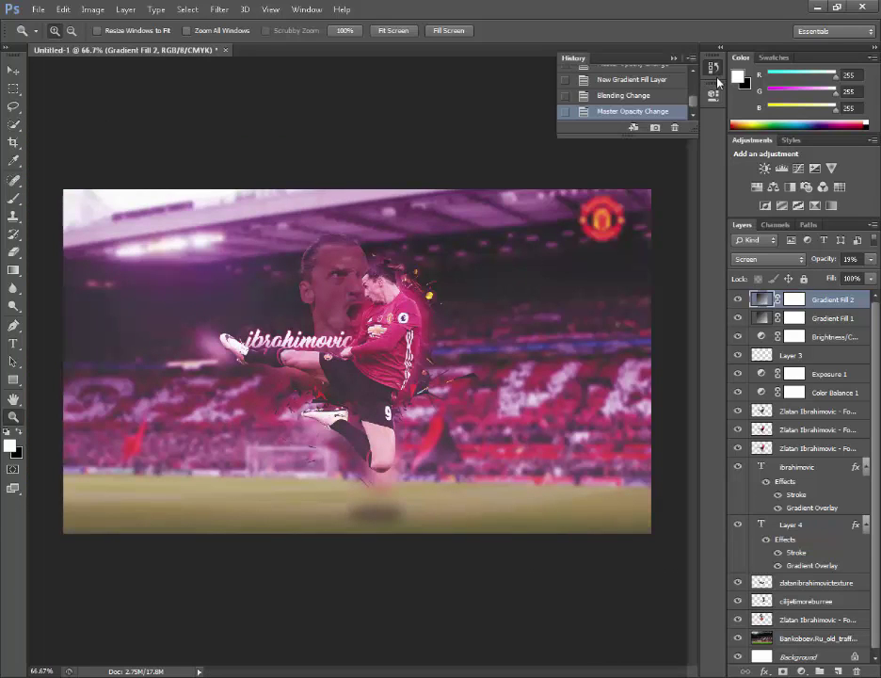
{"action": "left_click", "coordinate": [713, 72]}
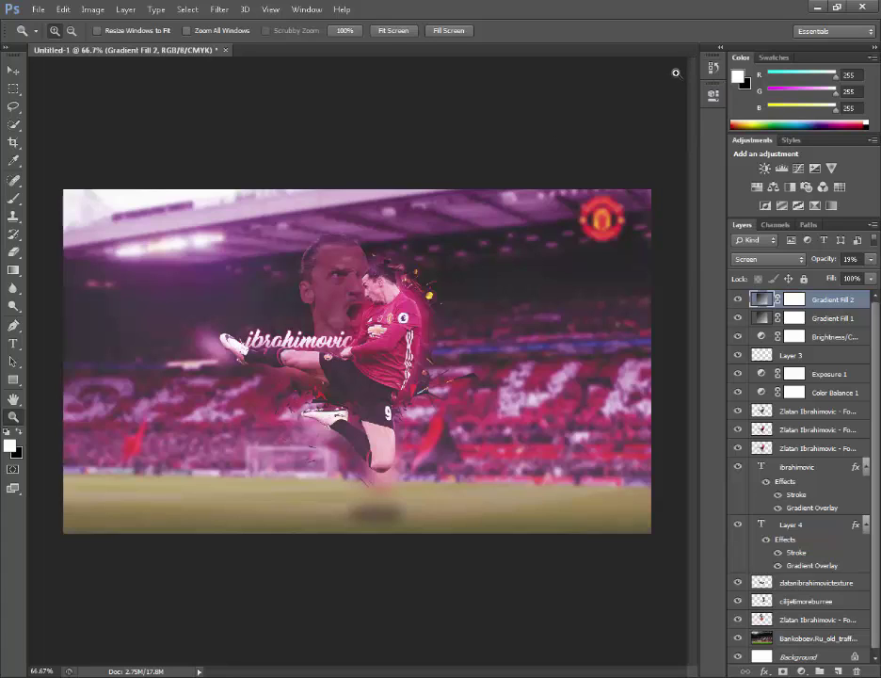
{"action": "left_click", "coordinate": [40, 670]}
{"action": "type", "text": "100"}
{"action": "key", "text": "Return"}
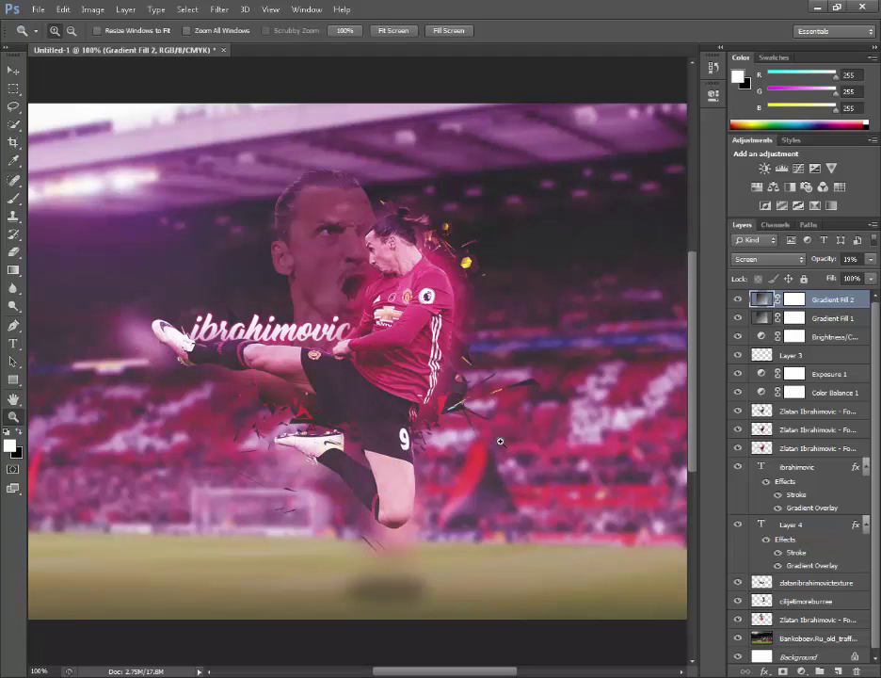
Add a horizontal text with the designer's signature name in 58 pt Thinking Of Betty, near the grass edge below the kicking leg
{"action": "left_click", "coordinate": [13, 344]}
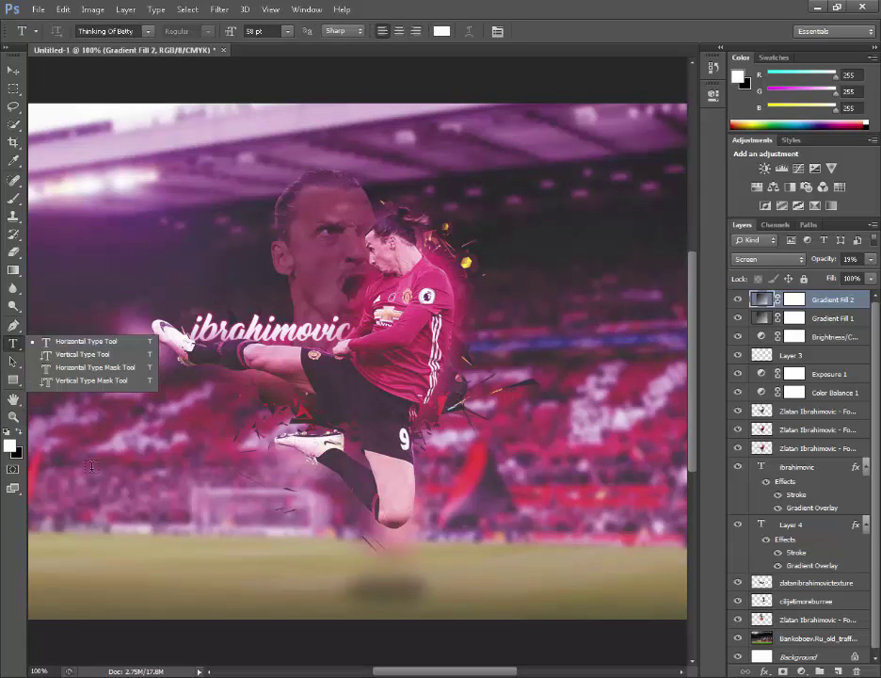
{"action": "left_click", "coordinate": [85, 342]}
{"action": "left_click", "coordinate": [132, 543]}
{"action": "type", "text": "eroliindG"}
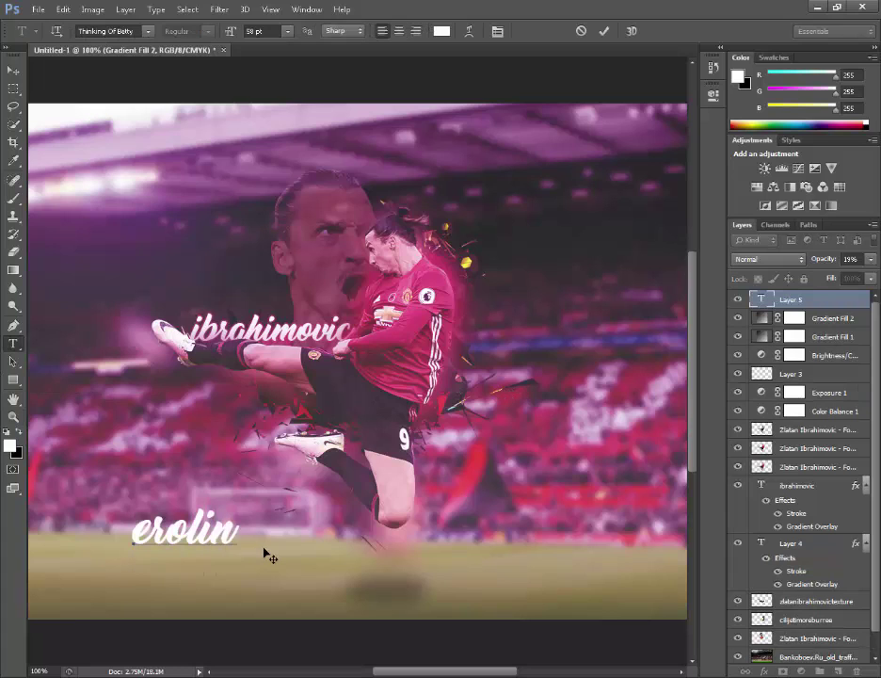
{"action": "type", "text": "D"}
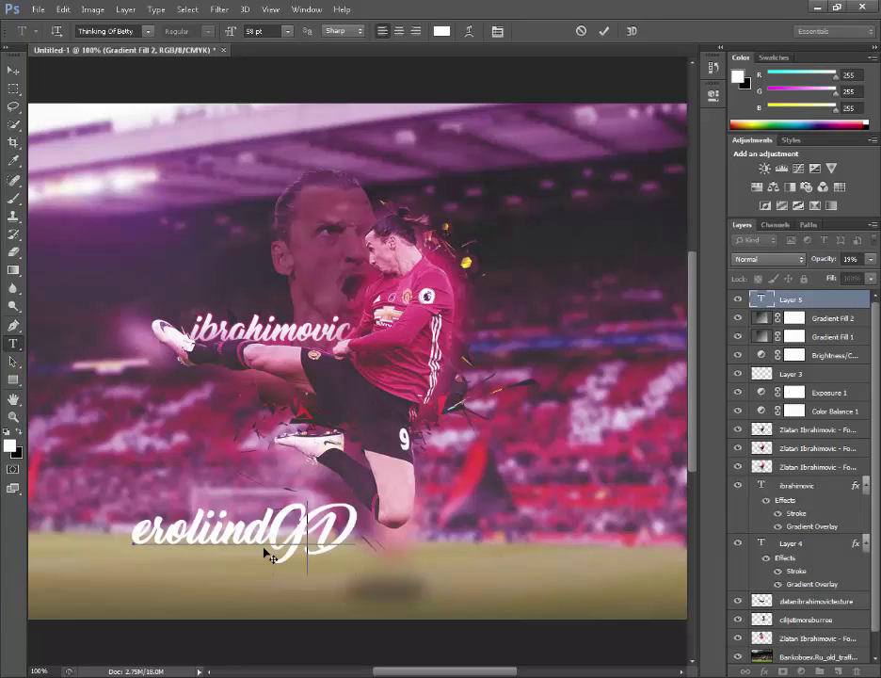
{"action": "key", "text": "BackSpace"}
{"action": "key", "text": "BackSpace"}
Select the whole signature text and change its font to Bebas
{"action": "left_click_drag", "start_coordinate": [272, 532], "coordinate": [29, 157]}
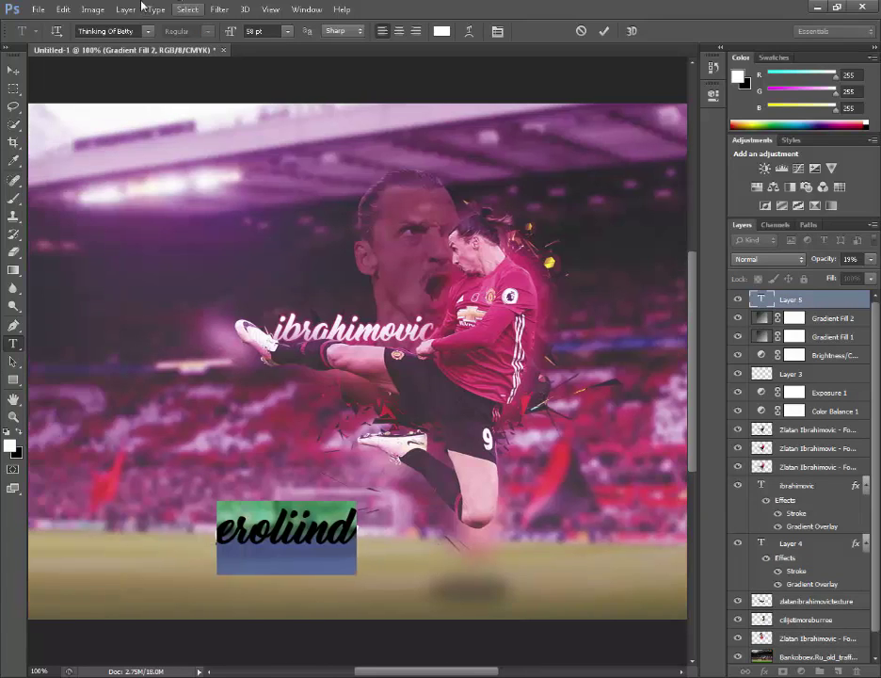
{"action": "left_click", "coordinate": [115, 30]}
{"action": "type", "text": "Bebas"}
{"action": "key", "text": "Return"}
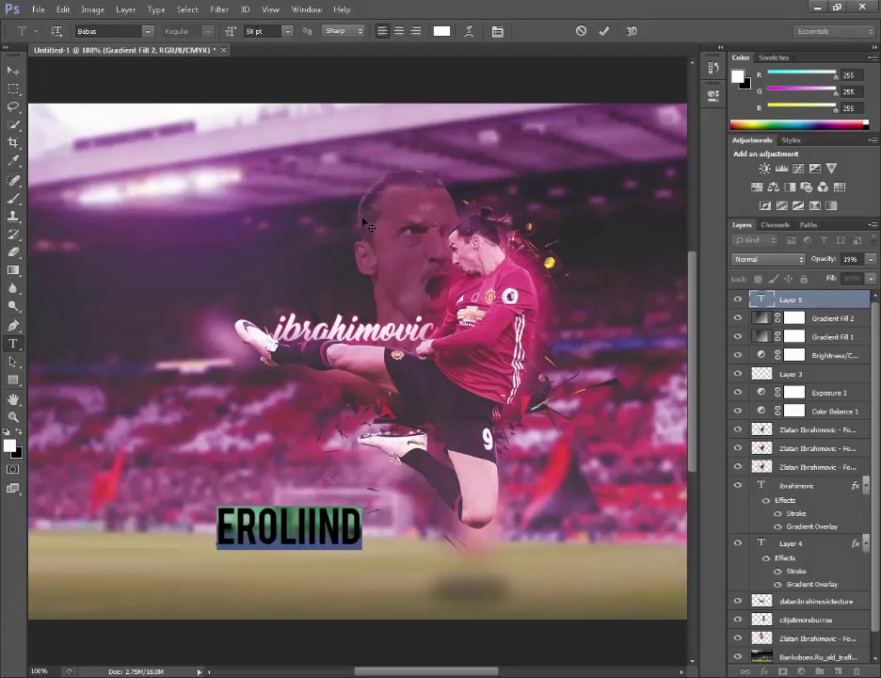
Add a full stop after the signature name and an opening double quotation mark before it, and commit the text
{"action": "left_click", "coordinate": [336, 538]}
{"action": "left_click", "coordinate": [360, 526]}
{"action": "type", "text": "G"}
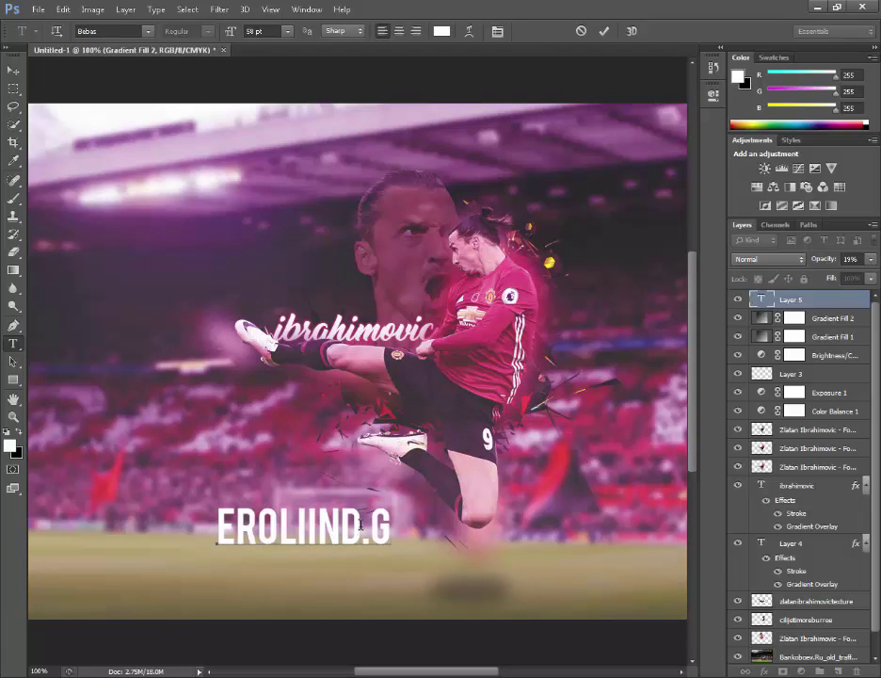
{"action": "key", "text": "BackSpace"}
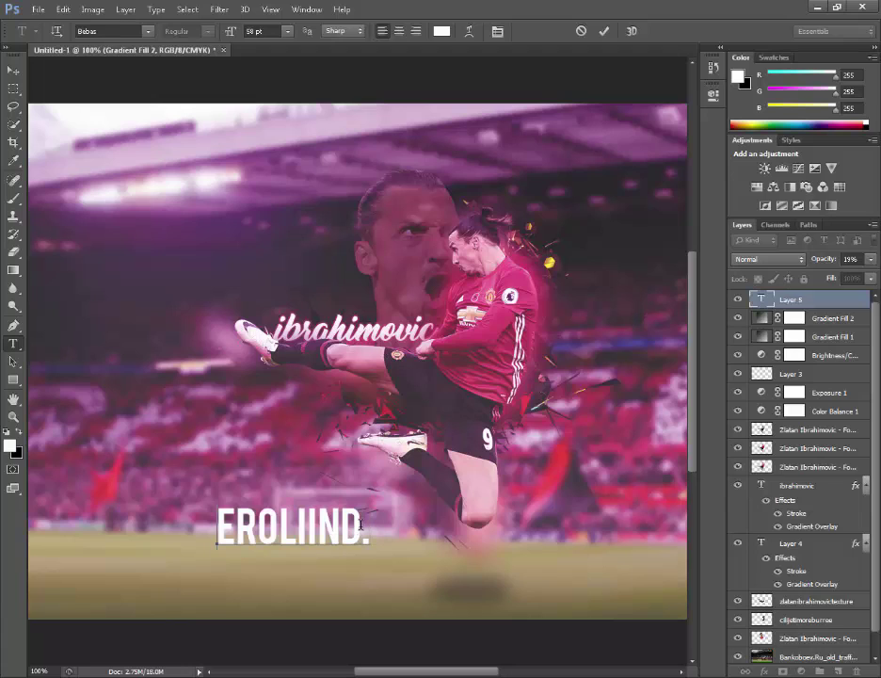
{"action": "type", "text": ":"}
{"action": "key", "text": "BackSpace"}
{"action": "type", "text": "\""}
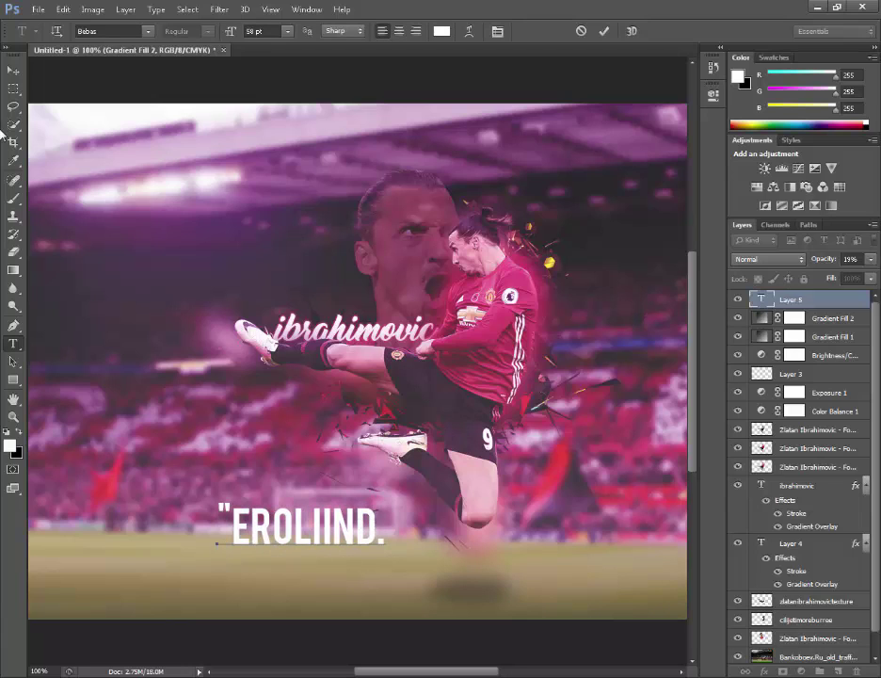
{"action": "left_click", "coordinate": [14, 70]}
Scale the signature text down to about a third of its size and place it at the image's upper edge above the player
{"action": "key", "text": "ctrl+t"}
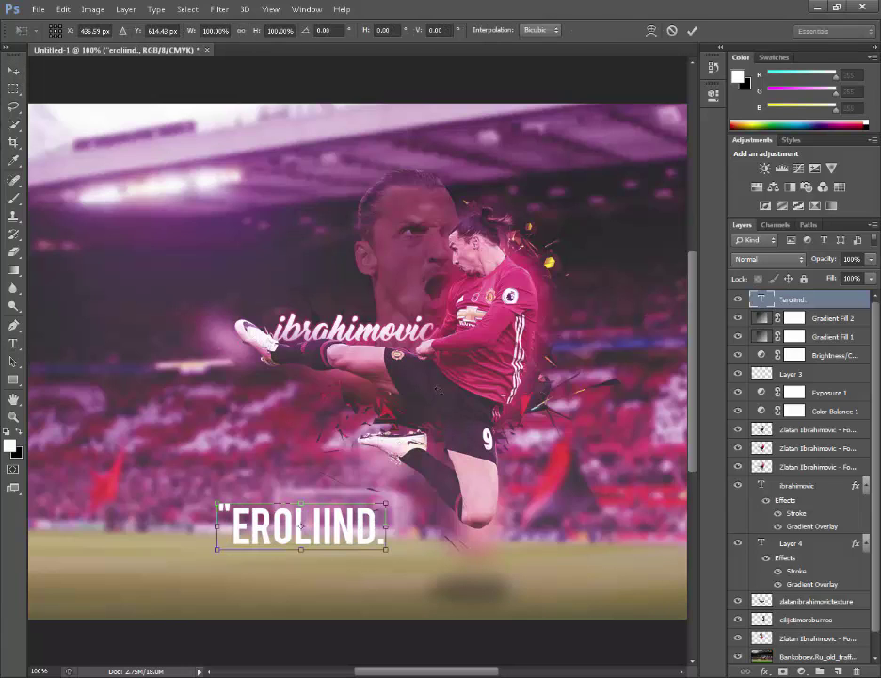
{"action": "left_click_drag", "start_coordinate": [382, 545], "coordinate": [569, 326]}
{"action": "left_click_drag", "start_coordinate": [433, 671], "coordinate": [507, 672]}
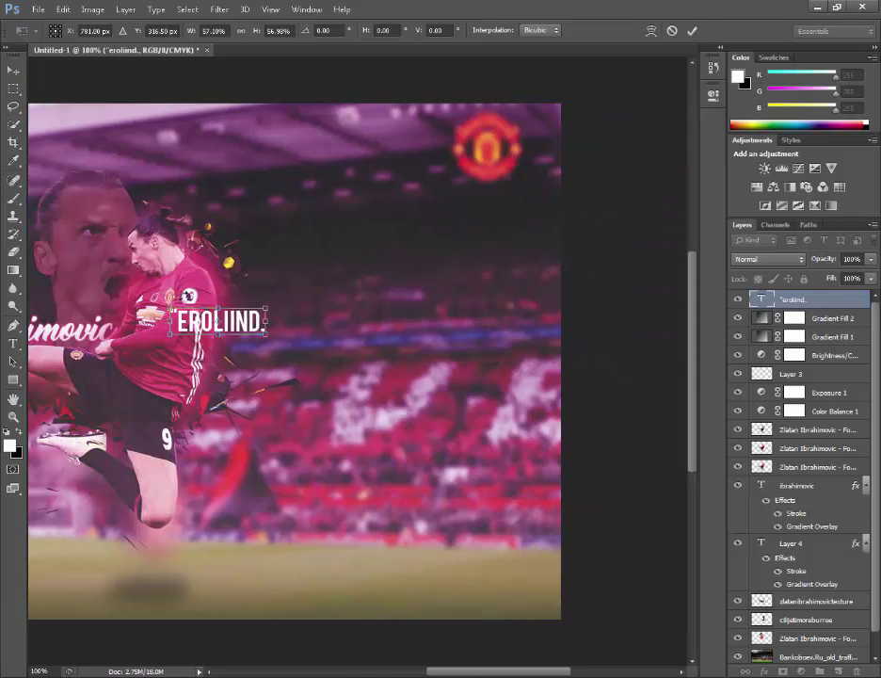
{"action": "left_click_drag", "start_coordinate": [243, 320], "coordinate": [143, 81]}
{"action": "left_click", "coordinate": [691, 32]}
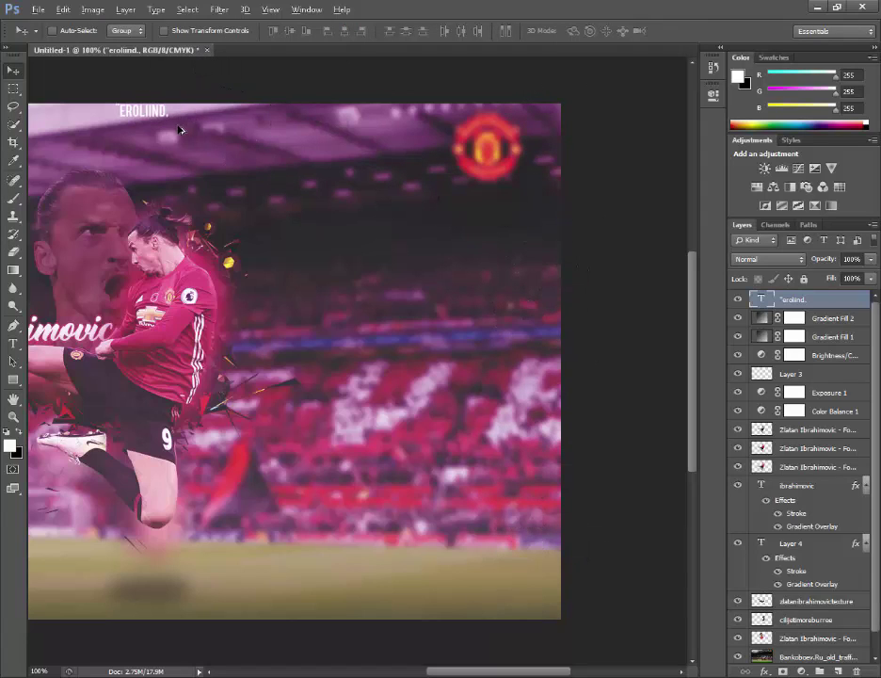
Move the signature text from the image's upper edge down to the grass below the player, over his shadow
{"action": "key", "text": "alt"}
{"action": "left_click", "coordinate": [13, 416]}
{"action": "left_click", "coordinate": [320, 226], "text": "alt"}
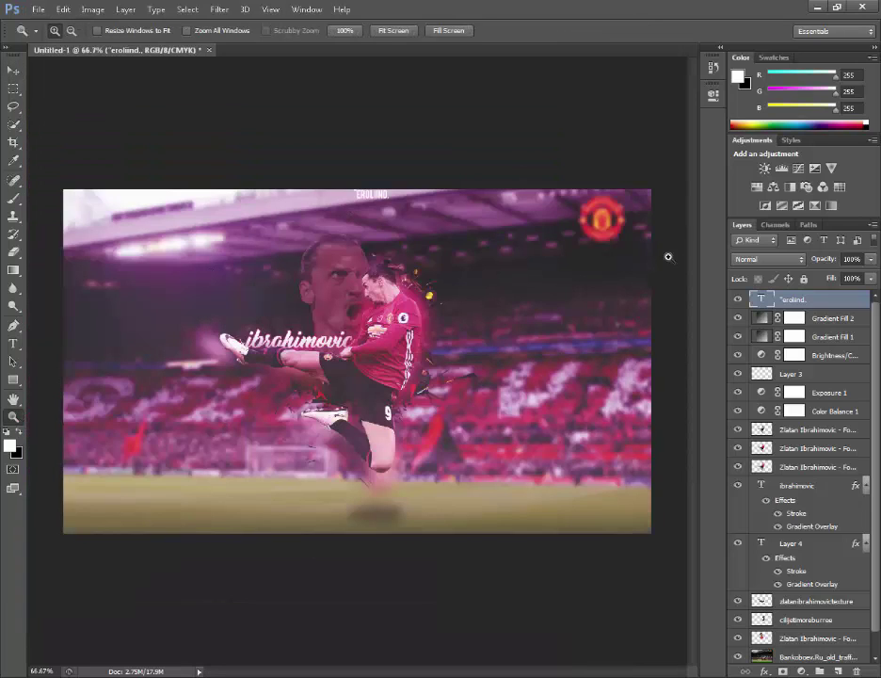
{"action": "left_click", "coordinate": [11, 69]}
{"action": "left_click_drag", "start_coordinate": [329, 199], "coordinate": [341, 520]}
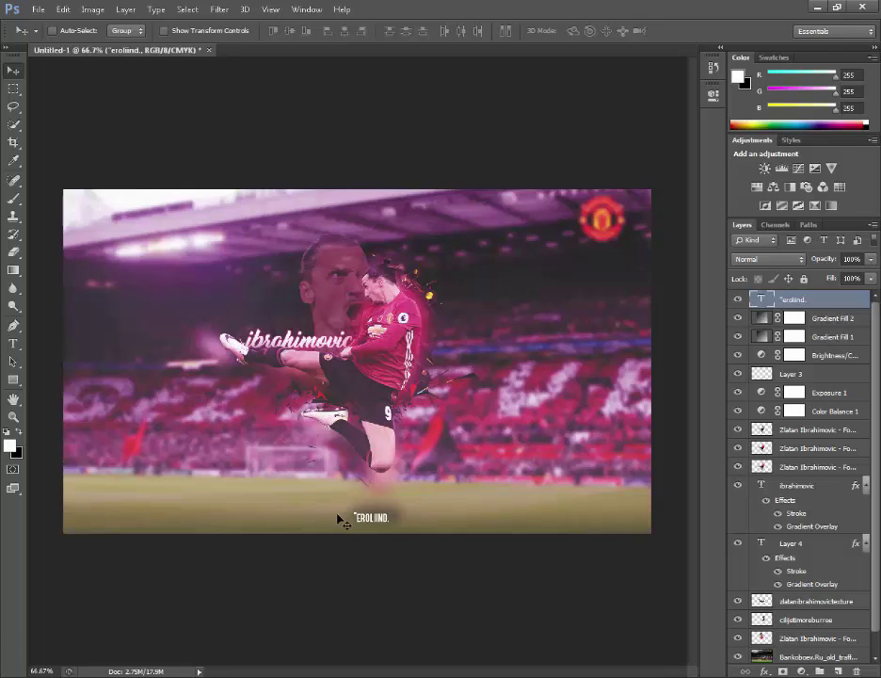
Nudge the signature text further down towards the image's lower edge and slightly to the left
{"action": "key", "text": "Down"}
{"action": "key", "text": "Down"}
{"action": "key", "text": "Down"}
{"action": "key", "text": "Down"}
{"action": "key", "text": "Down"}
{"action": "key", "text": "Down"}
{"action": "key", "text": "Down"}
{"action": "key", "text": "Down"}
{"action": "key", "text": "Down"}
{"action": "key", "text": "Left"}
{"action": "key", "text": "Left"}
{"action": "key", "text": "Left"}
{"action": "key", "text": "Left"}
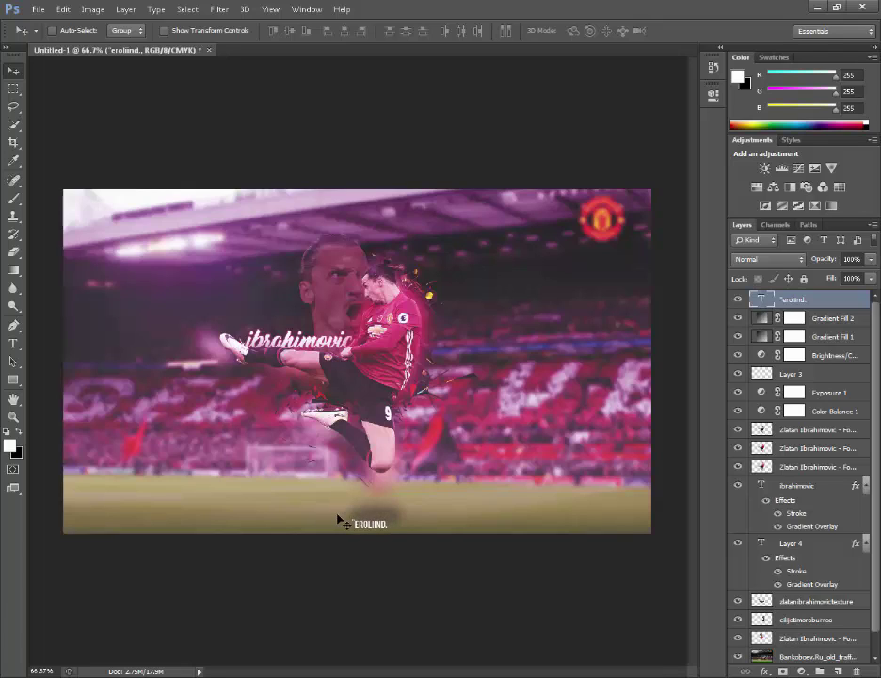